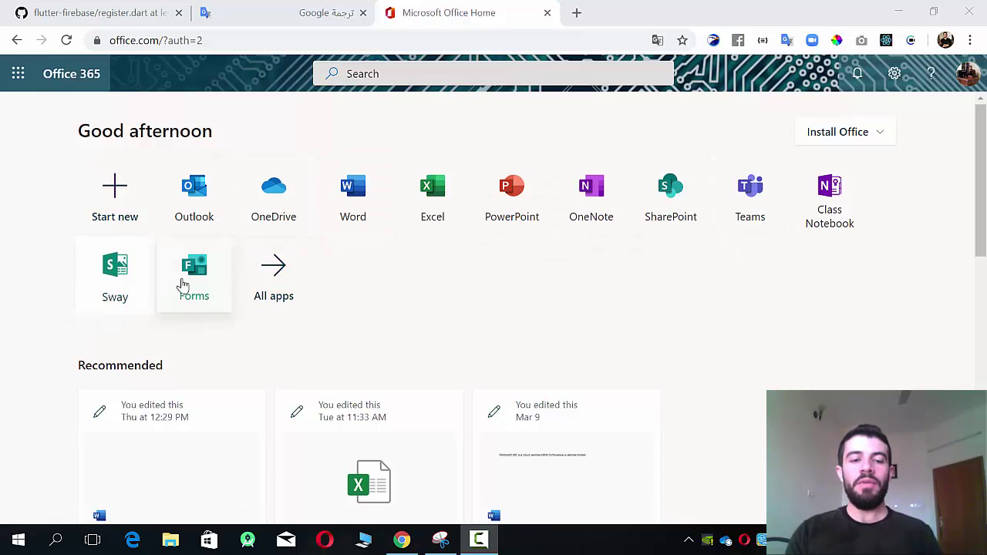
Step: Open Microsoft Forms and create a new form titled "form 1"
click(196, 280)
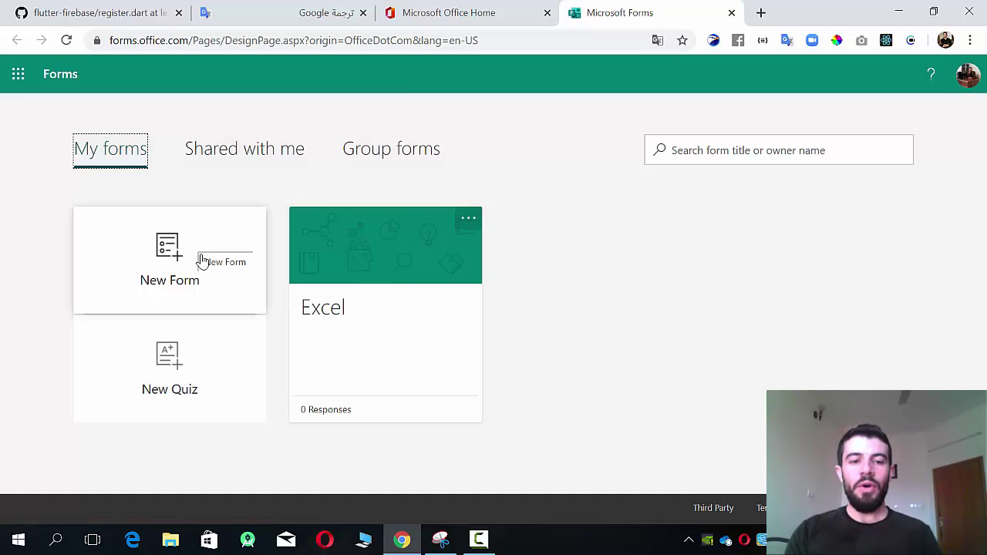
click(255, 150)
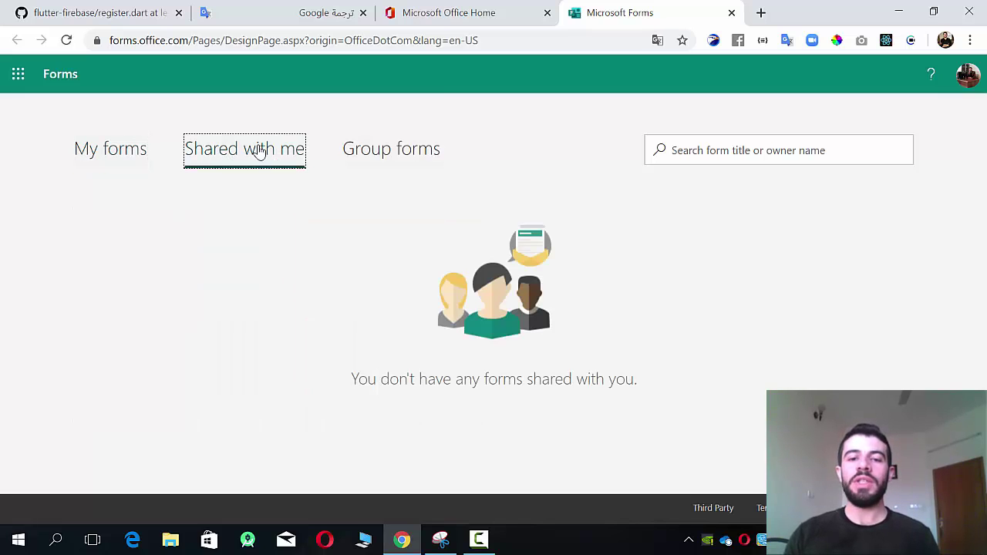
click(110, 149)
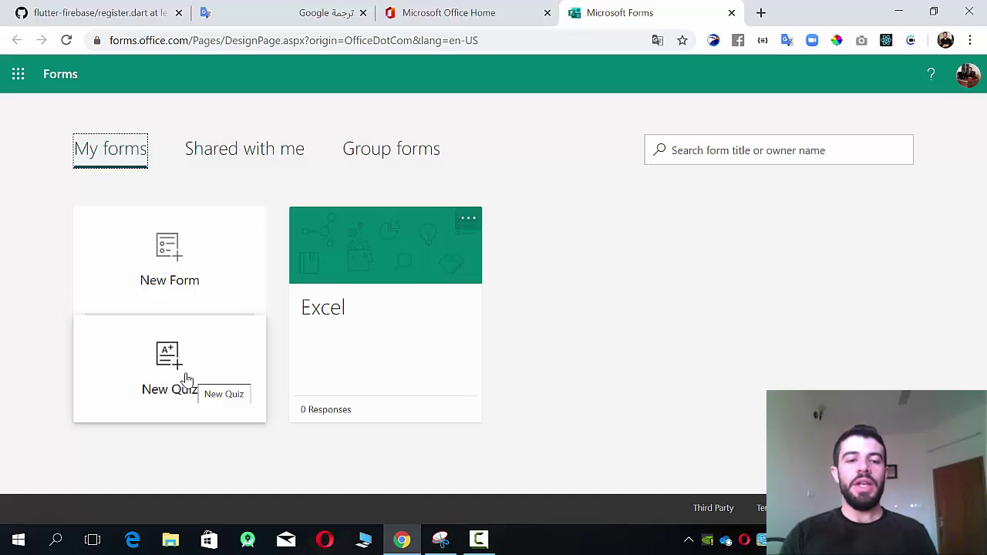
click(189, 284)
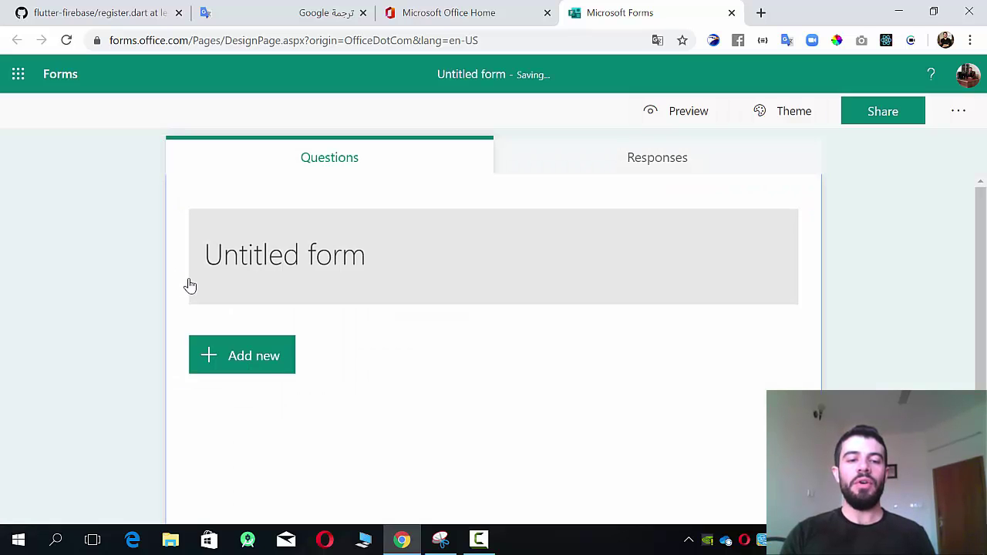
click(358, 265)
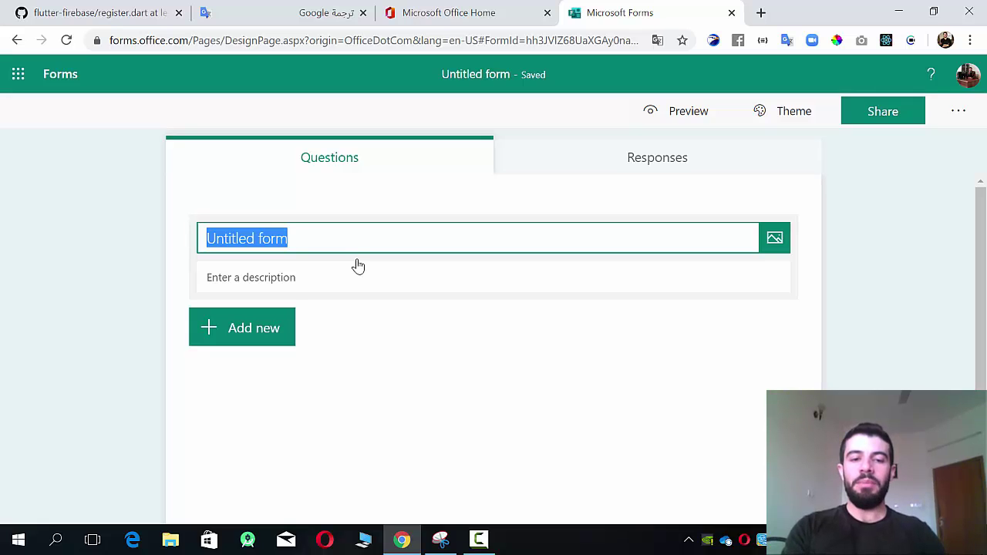
text(form 1)
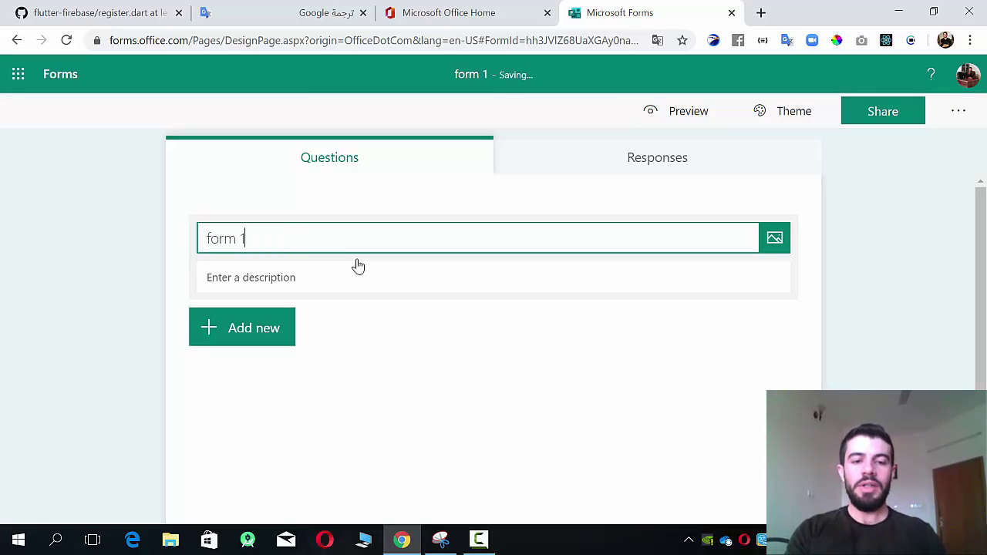
Step: Add a choice question to the form with the text "question 1"
click(275, 336)
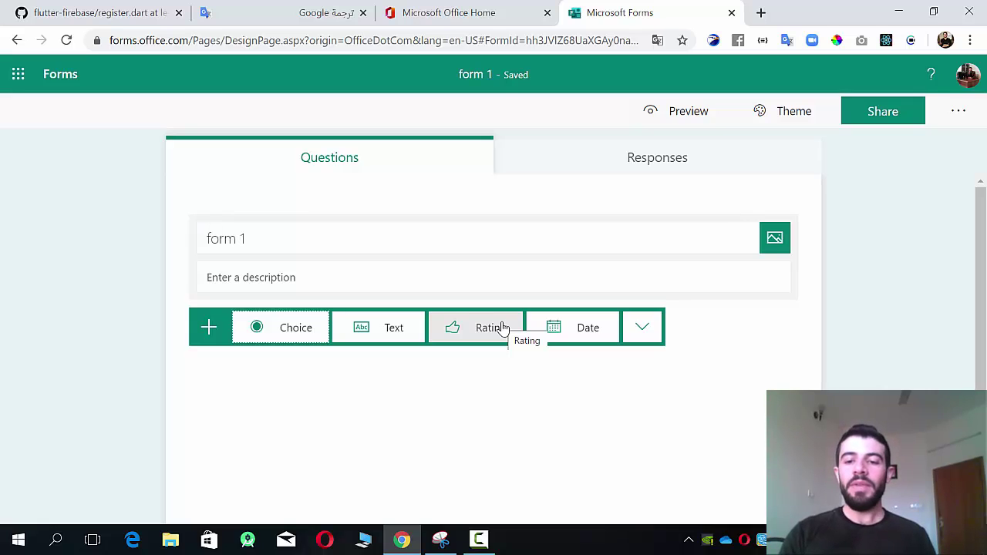
click(642, 328)
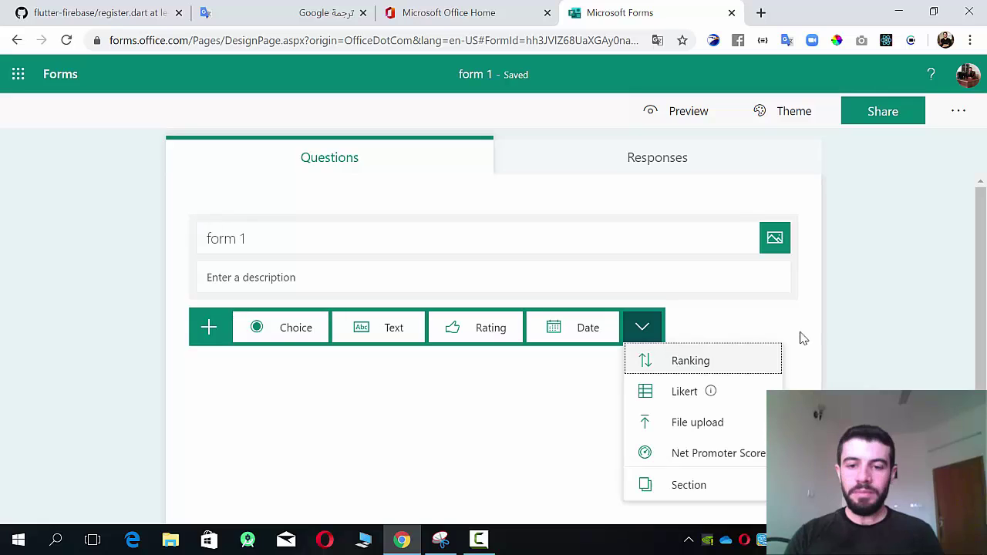
click(286, 330)
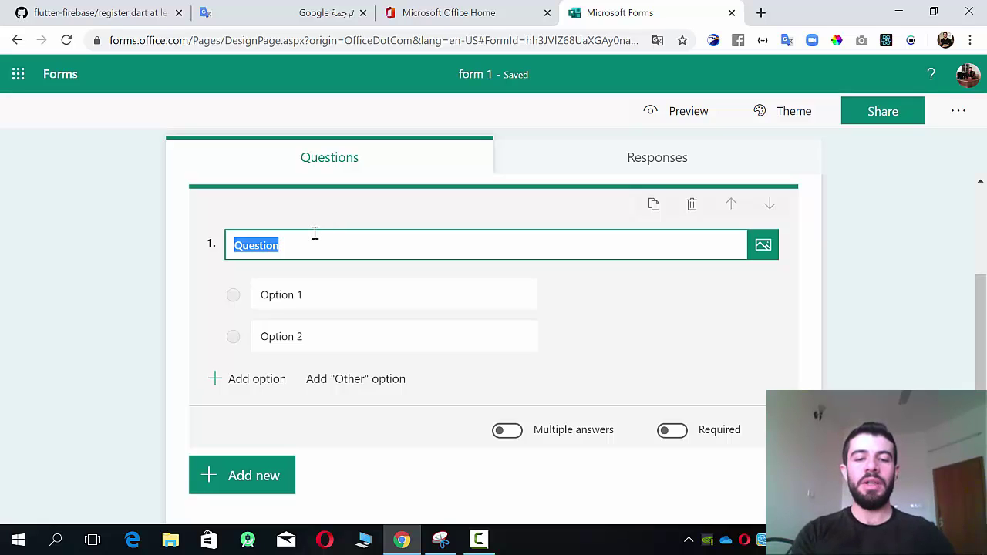
text(question 1)
Step: Give question 1 three answer options, "a", "b" and "c", and finish editing it
click(298, 290)
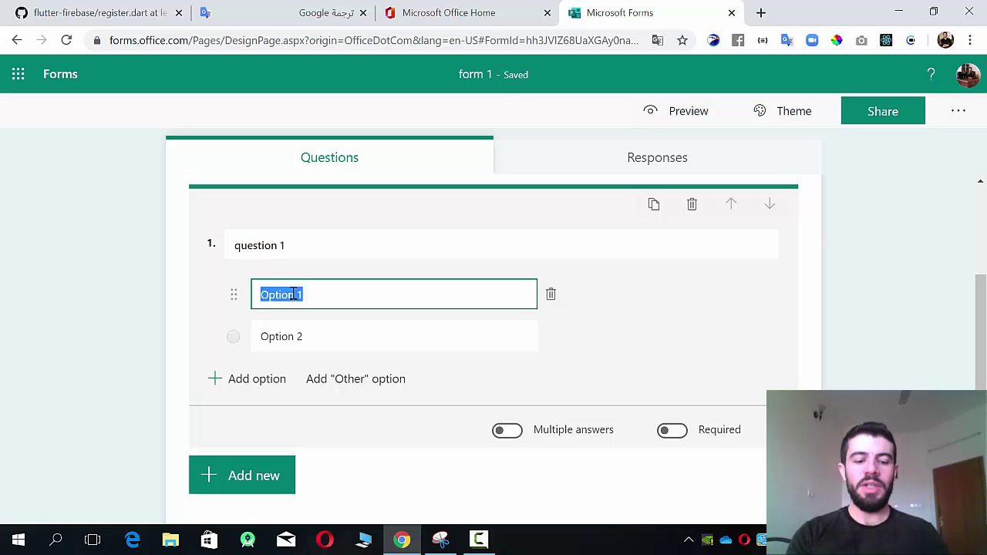
text(a)
key(Return)
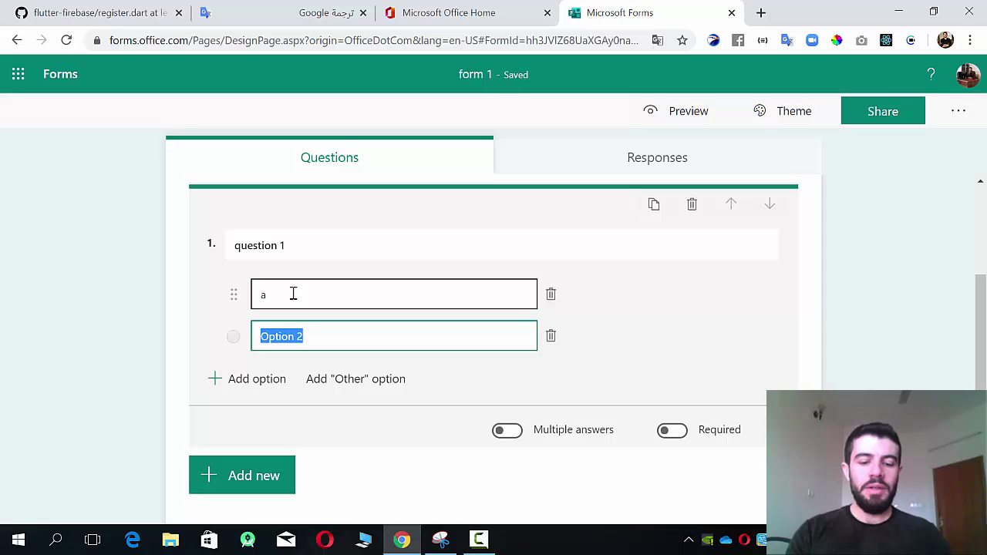
text(b)
key(Return)
text(c)
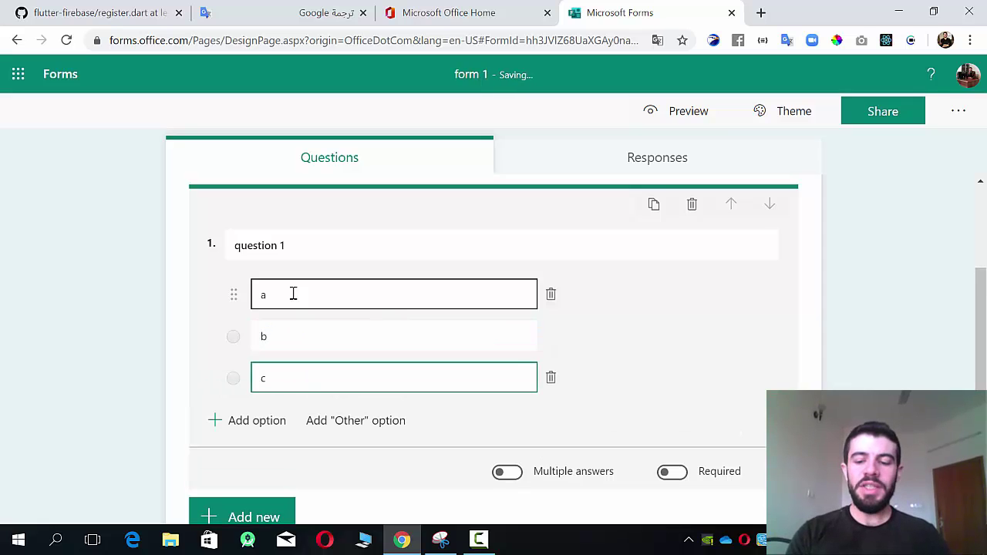
click(869, 263)
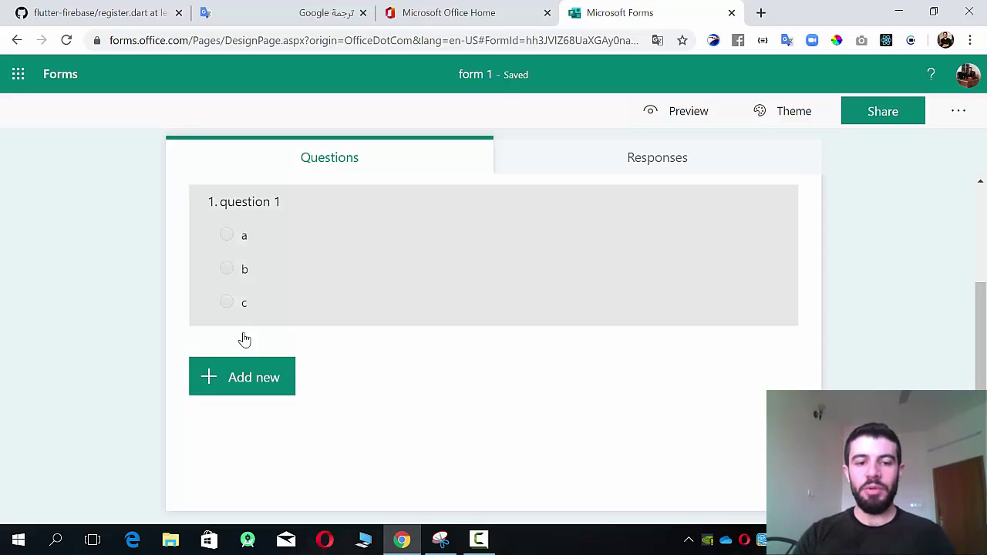
Step: Add a second choice question with the text "Q2:......"
click(254, 380)
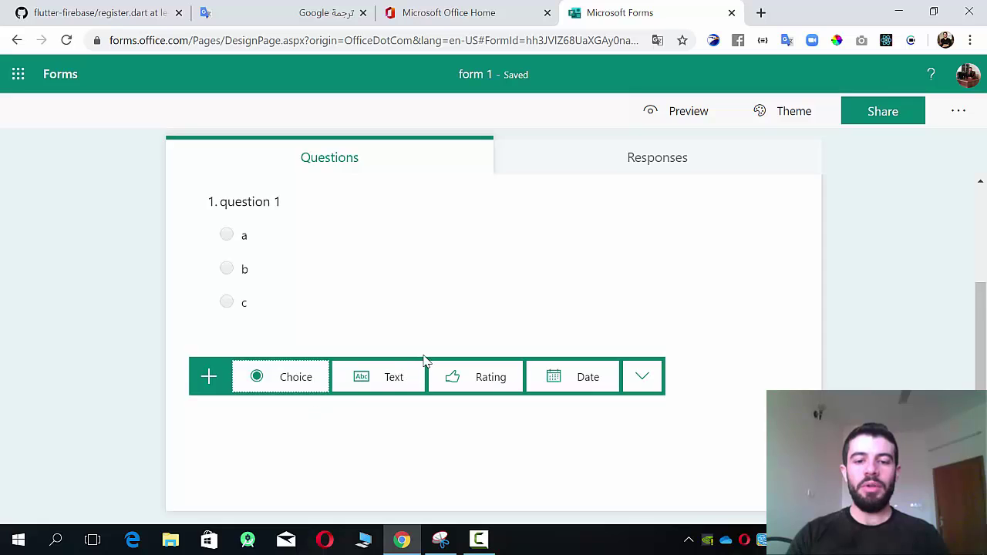
click(301, 386)
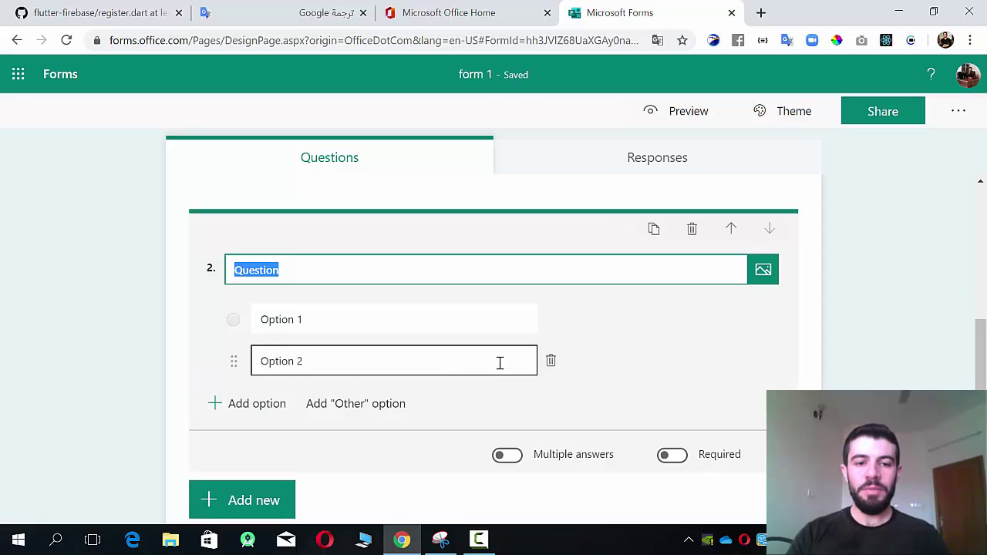
text(q)
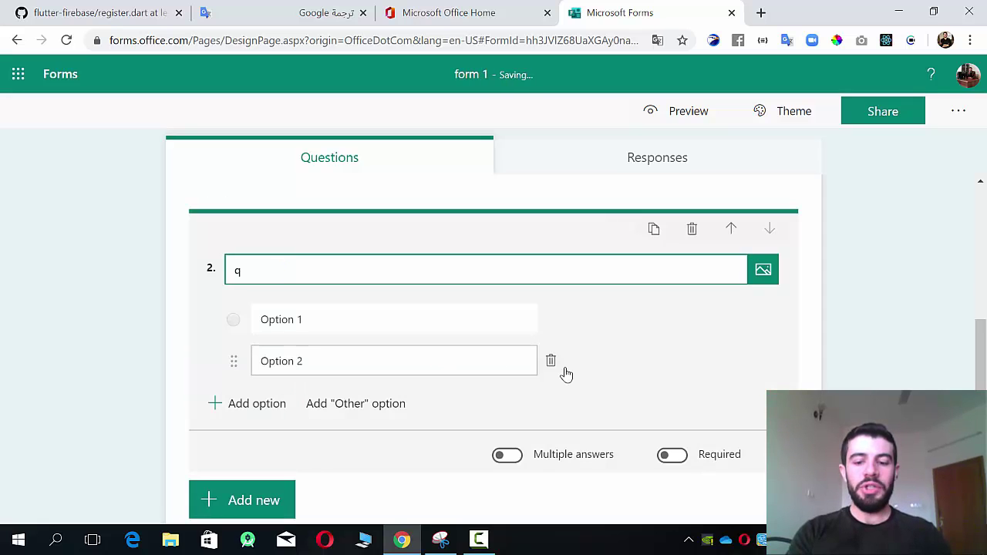
key(BackSpace)
text(Q2)
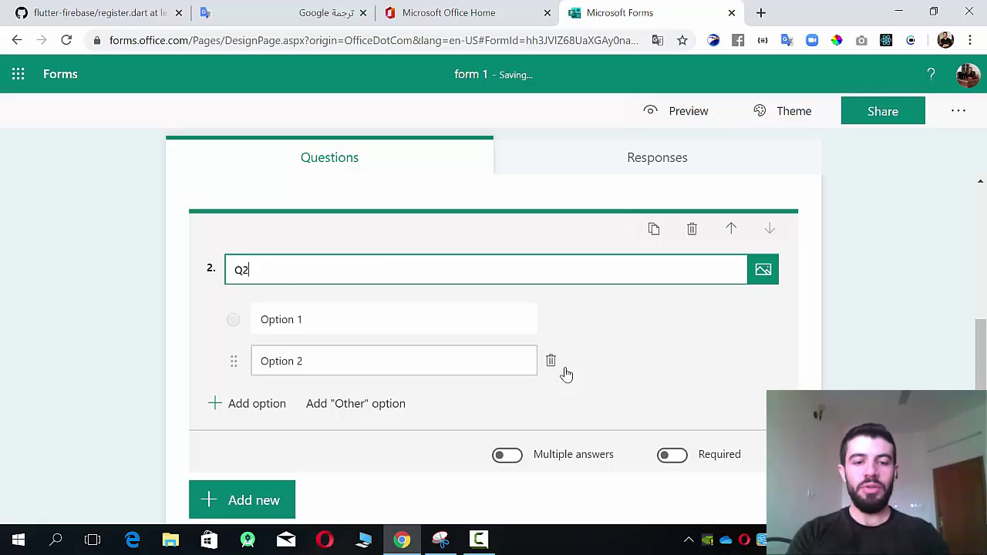
text(:......)
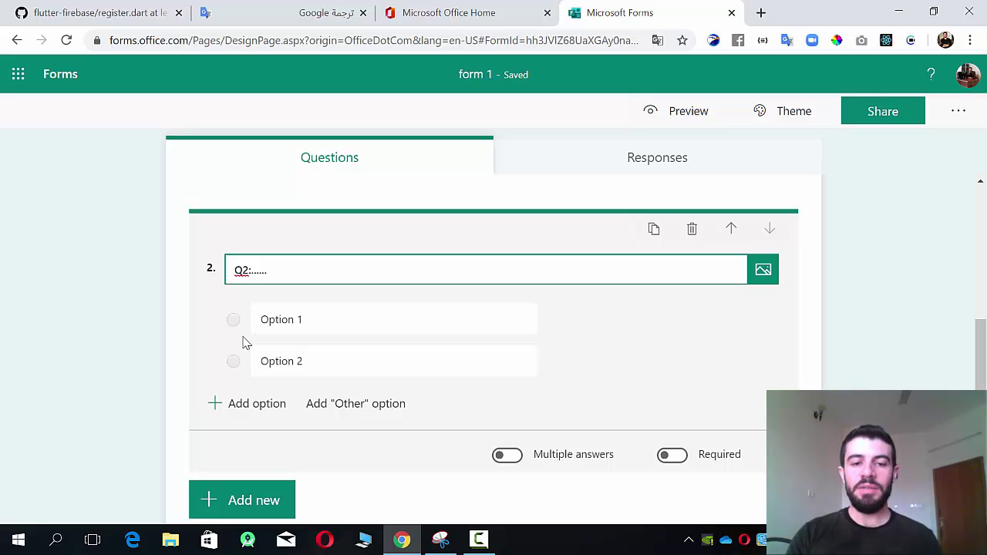
Step: Allow multiple answers for the second question and add a third option, keeping the default option names
click(514, 458)
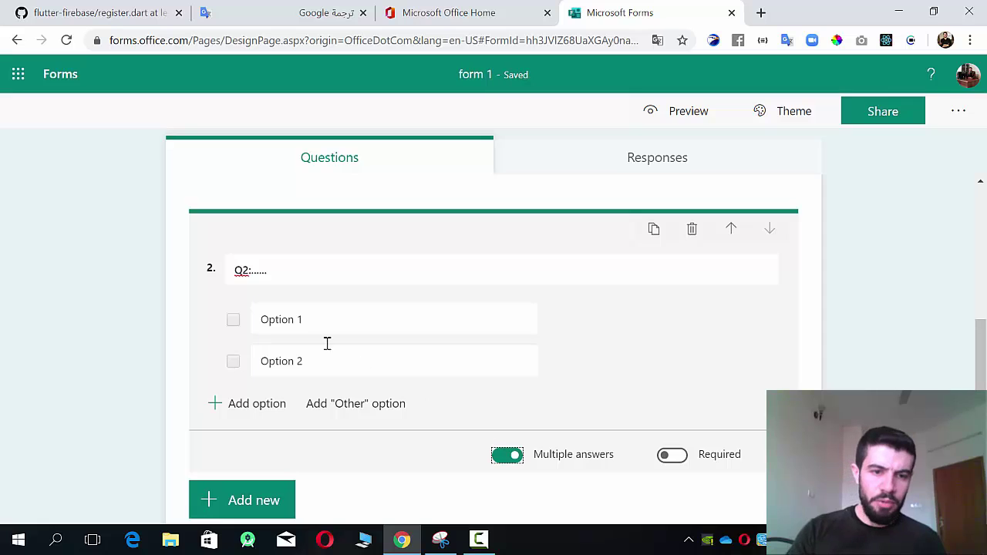
click(318, 319)
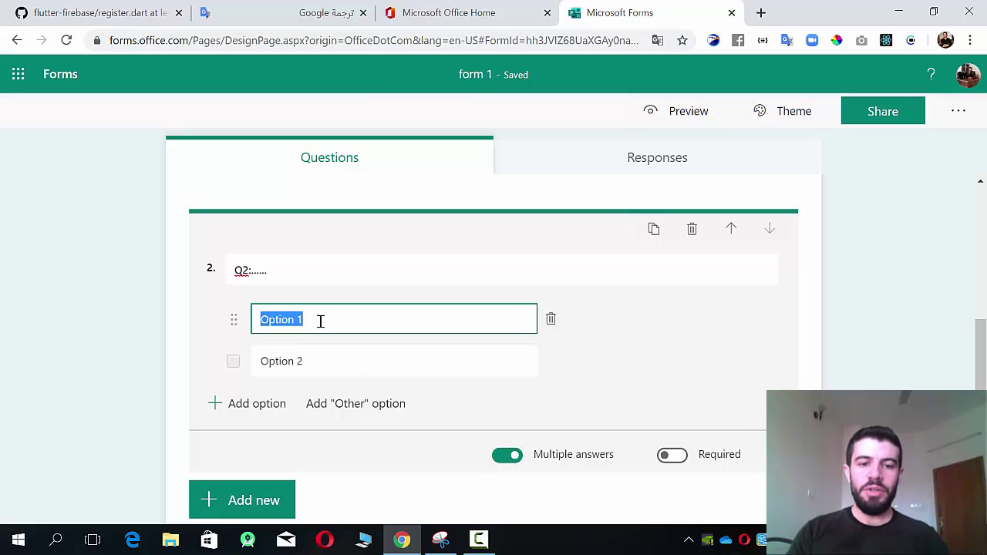
click(328, 358)
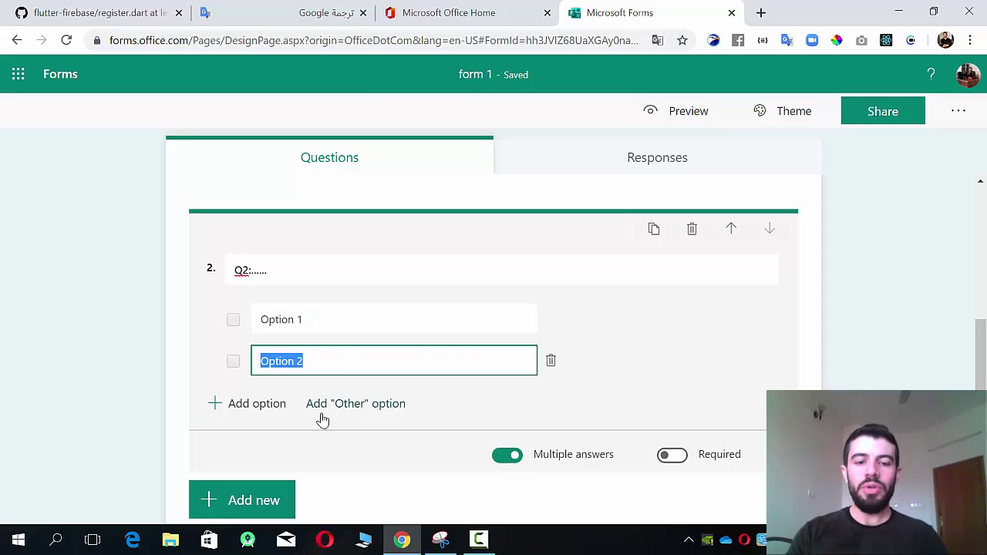
click(251, 404)
click(856, 454)
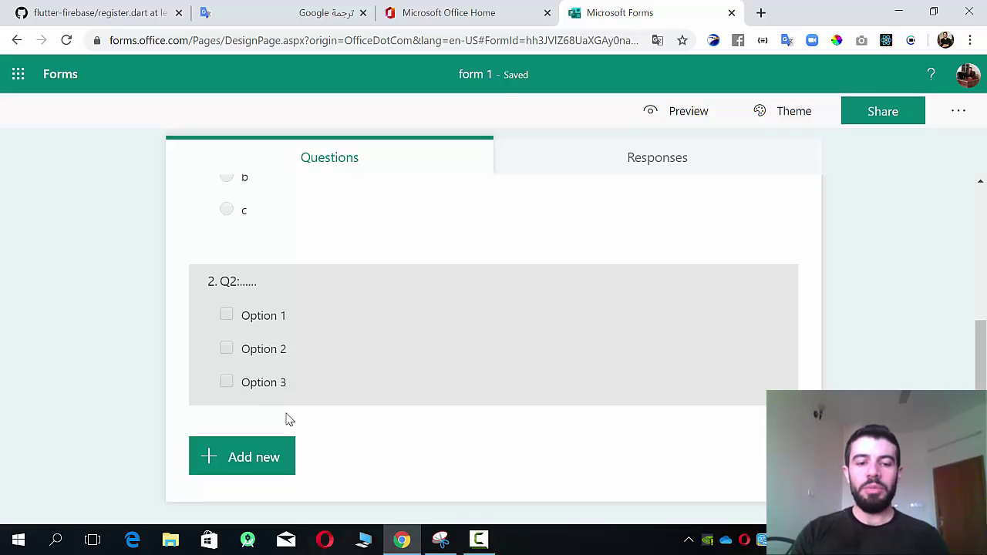
Step: Add a text question as the third question with the title "Question3"
click(285, 461)
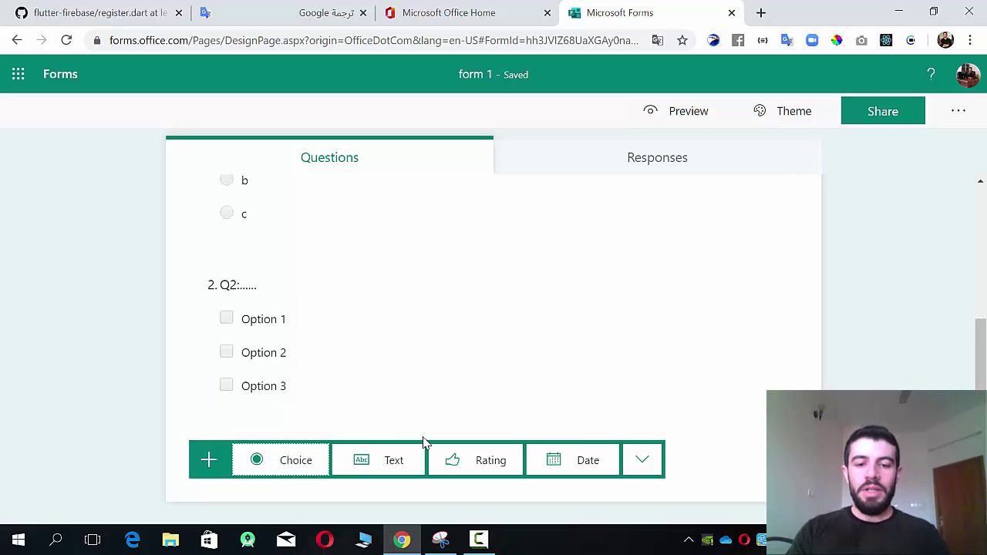
click(377, 465)
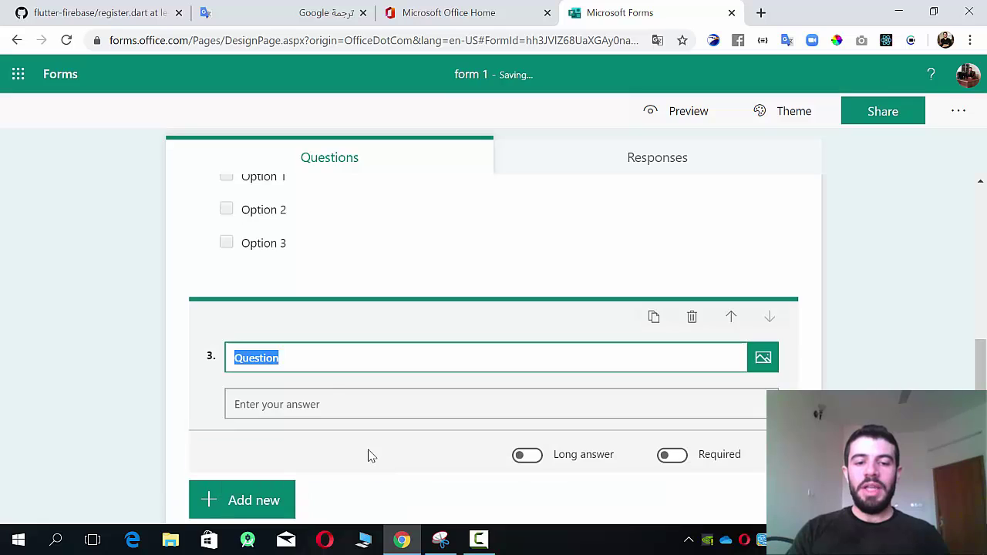
click(319, 366)
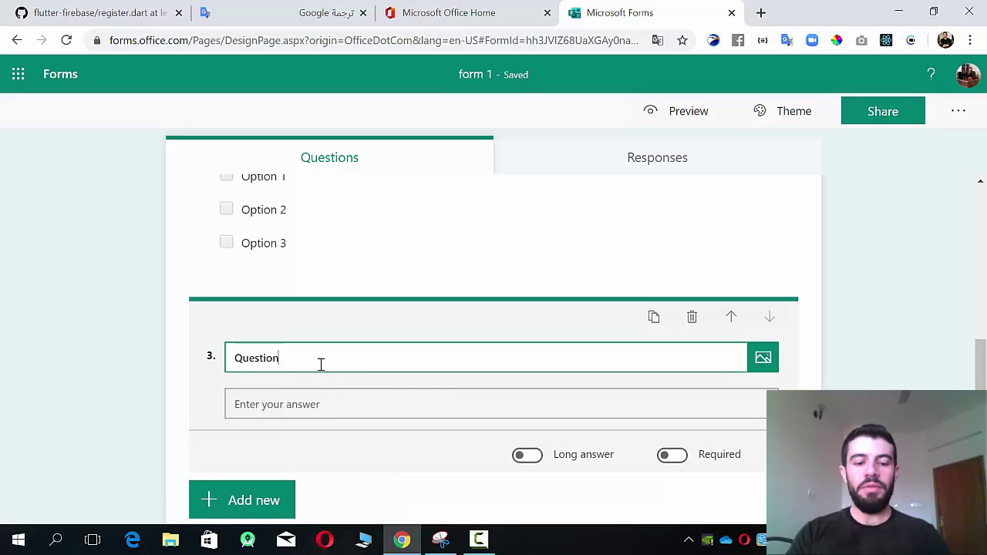
text(3)
click(333, 406)
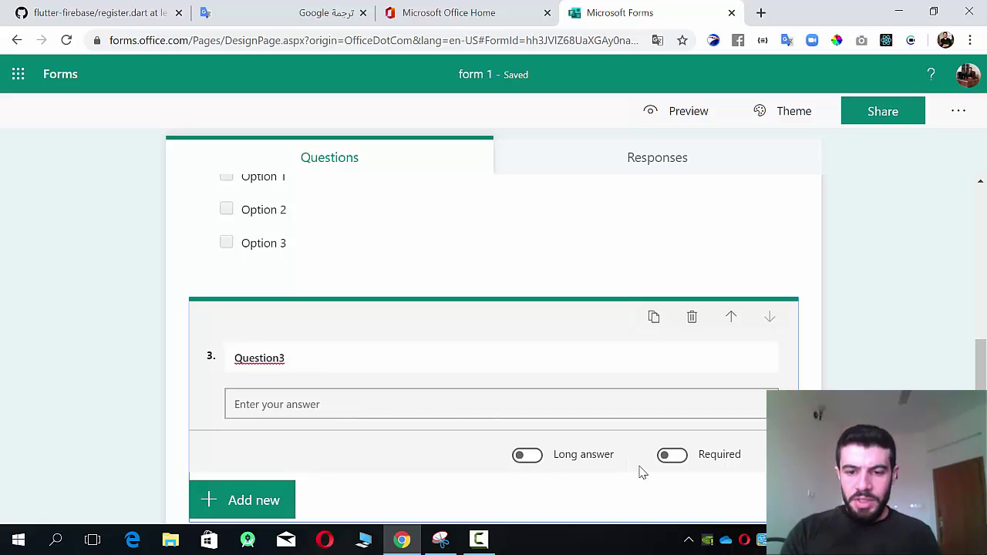
click(532, 459)
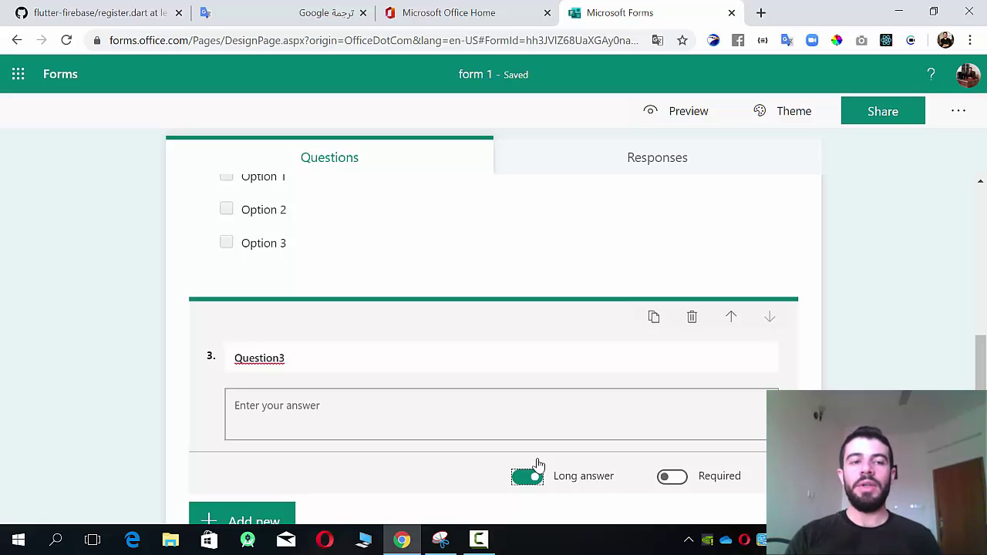
click(528, 476)
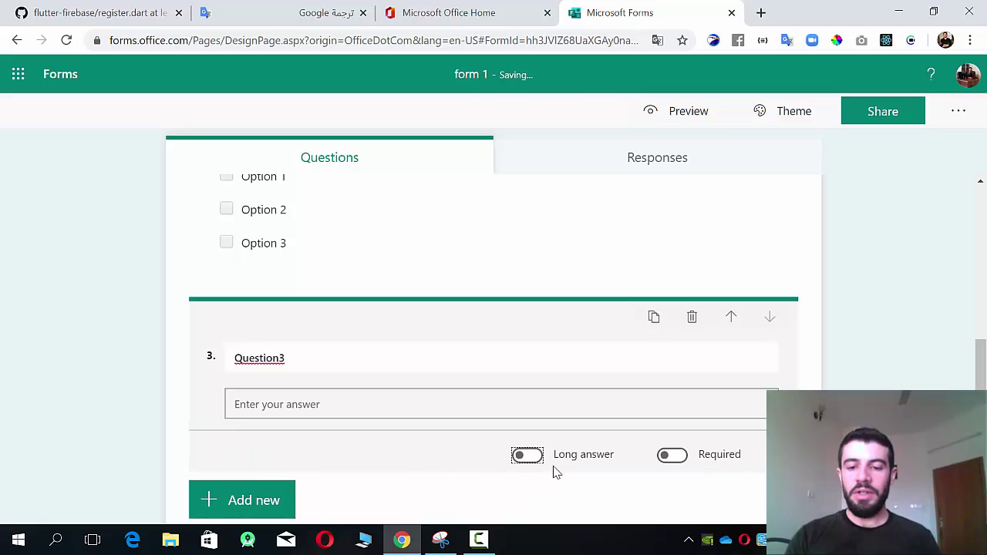
click(539, 460)
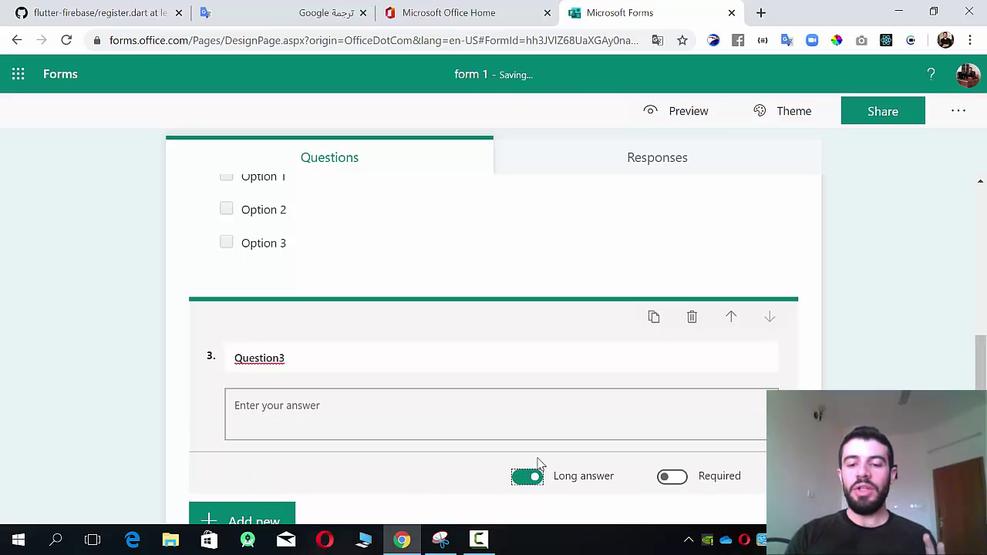
click(525, 478)
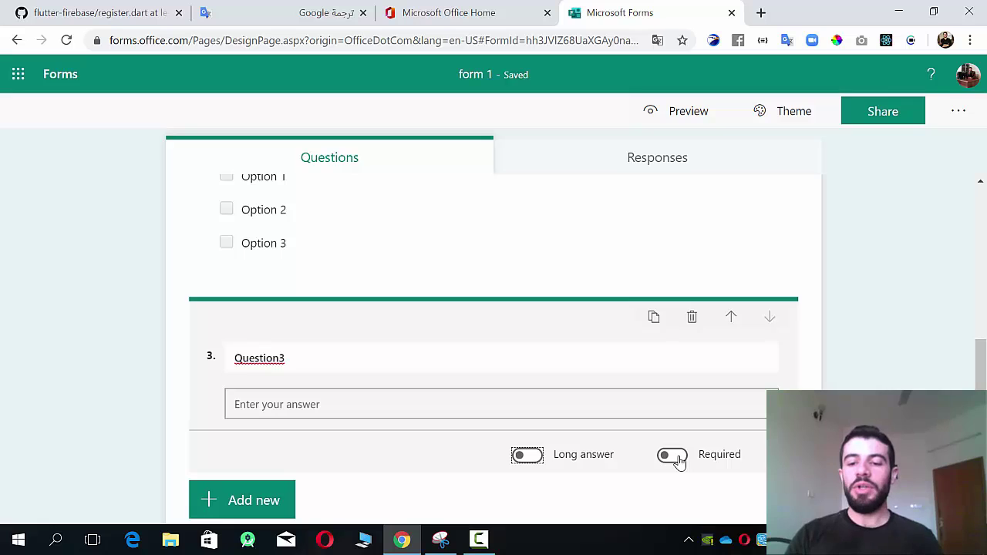
Step: Make Question3 a required question and finish editing it
click(678, 460)
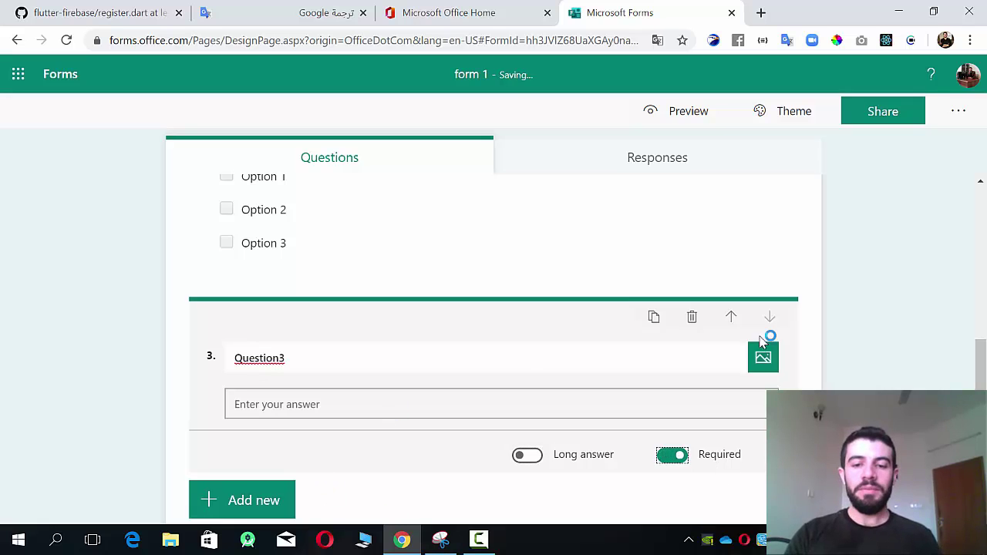
click(874, 367)
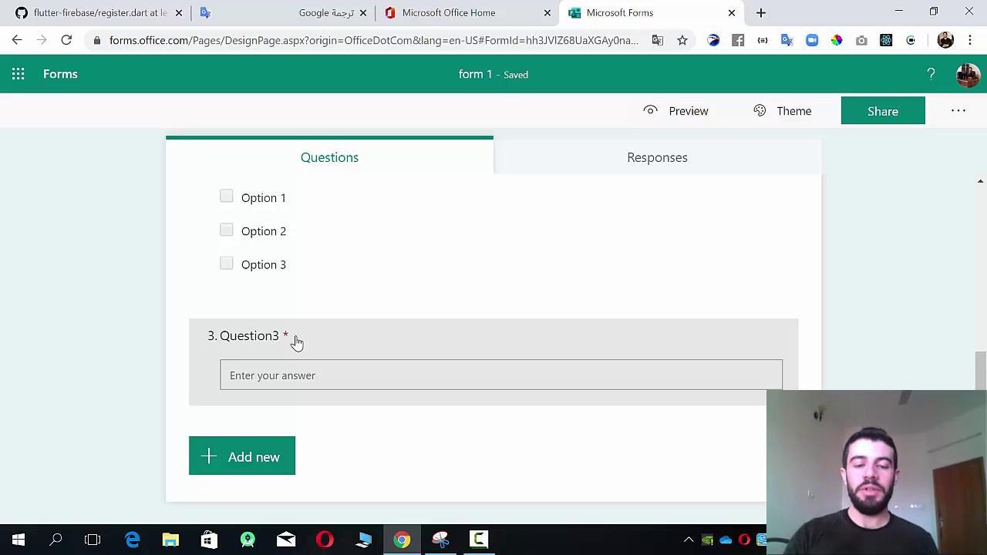
Step: Add a rating question titled "what is you opinion about this content" as the fourth question and set its levels to 6
click(269, 456)
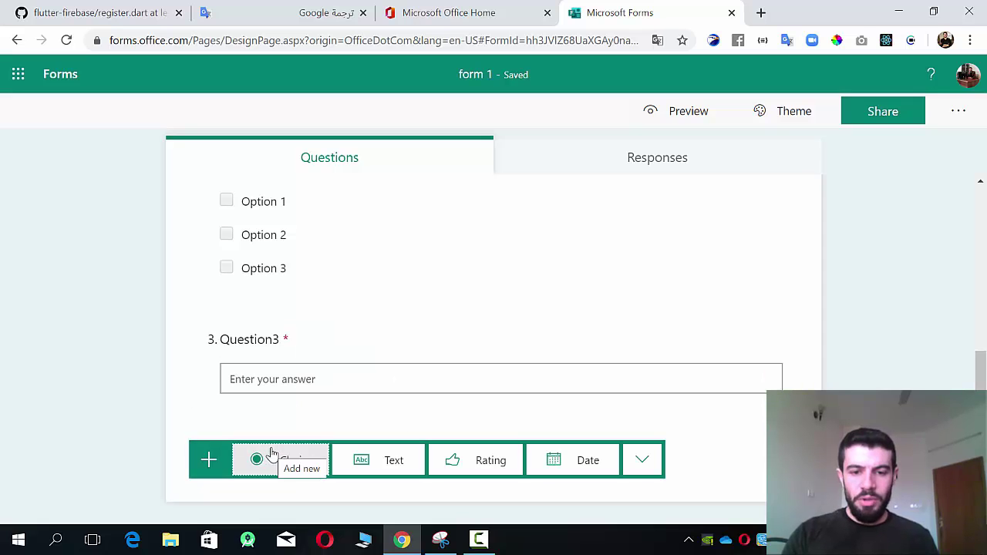
click(484, 474)
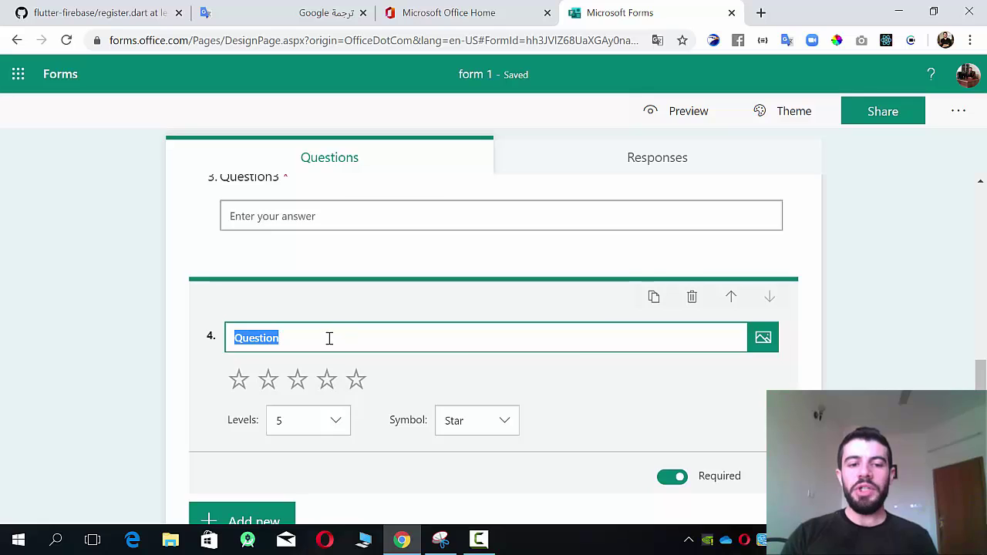
text(what is you opinion a)
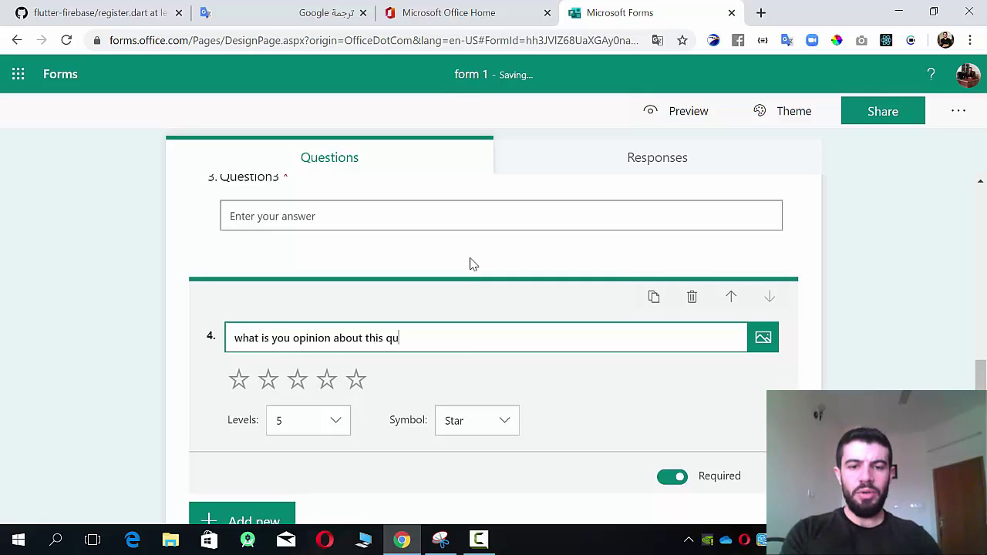
text(bout this qu)
key(BackSpace)
key(BackSpace)
text(con)
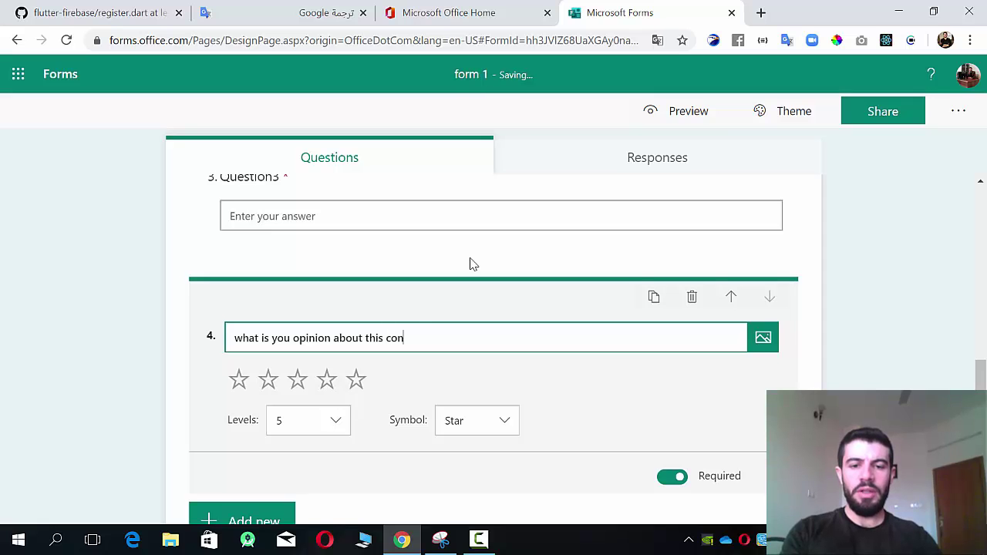
text(tent)
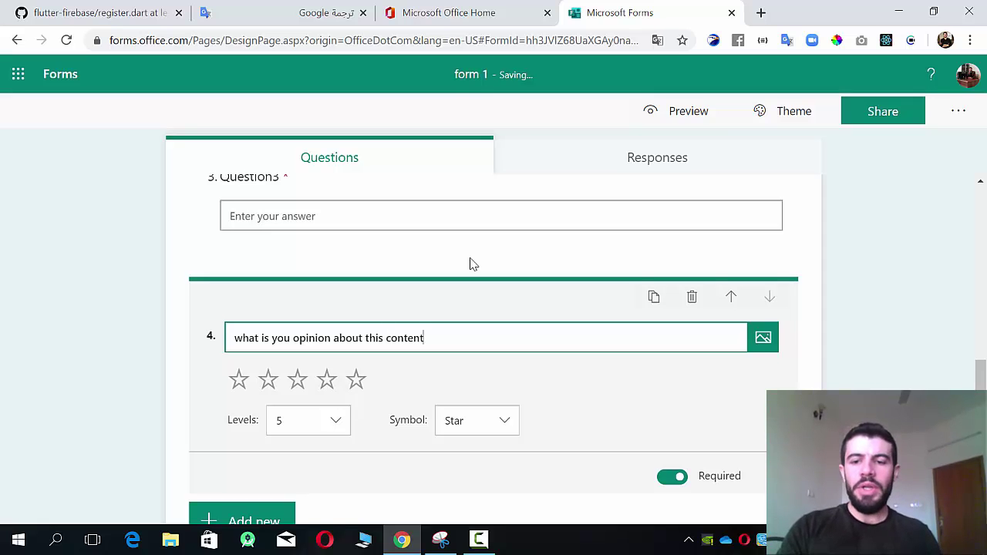
click(335, 426)
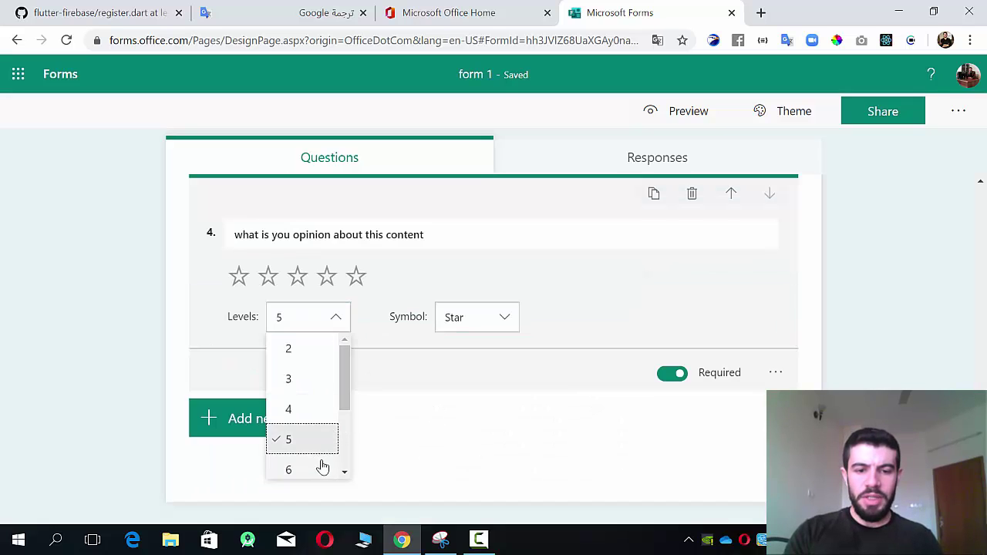
click(294, 469)
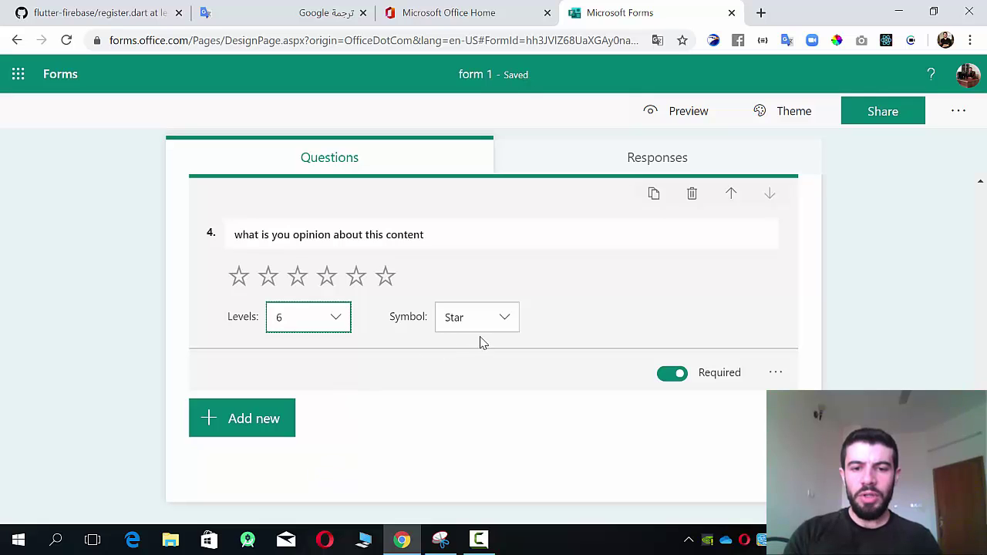
Step: Try the Number symbol for the fourth question's rating scale and switch it back to Star
click(503, 324)
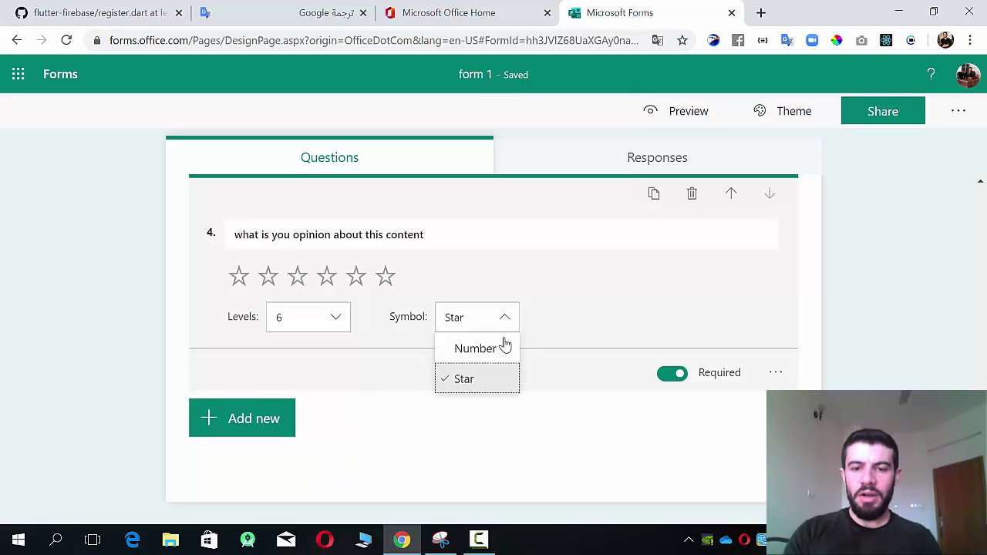
click(479, 348)
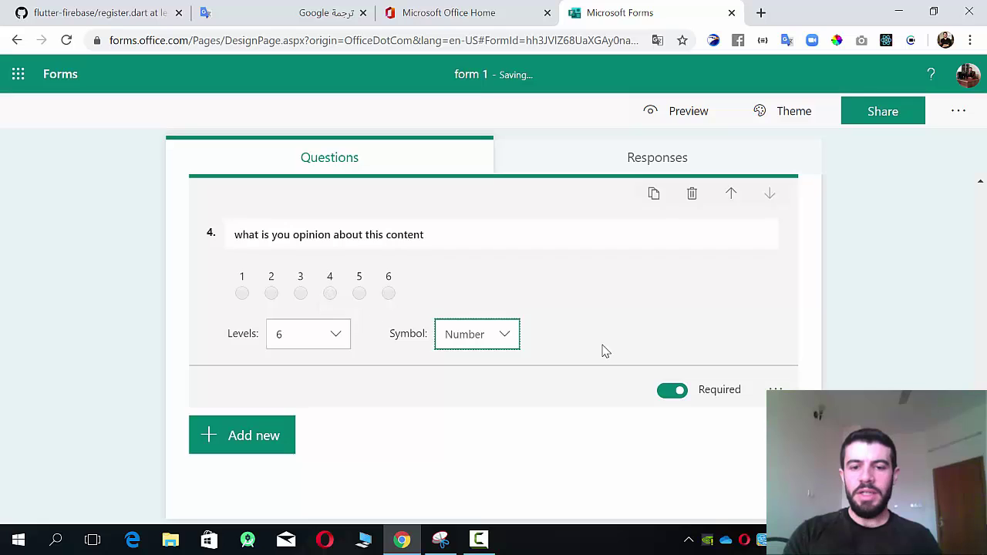
click(504, 334)
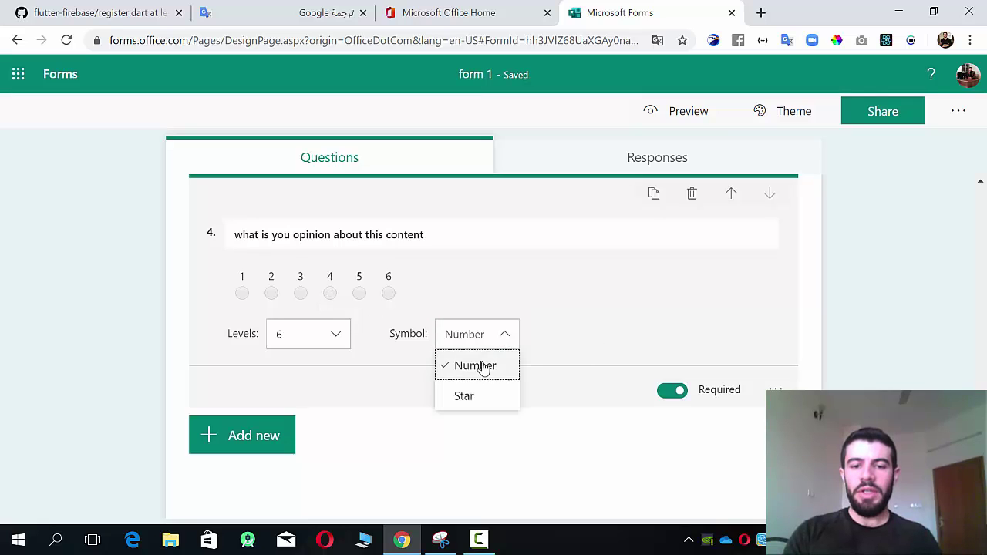
click(471, 396)
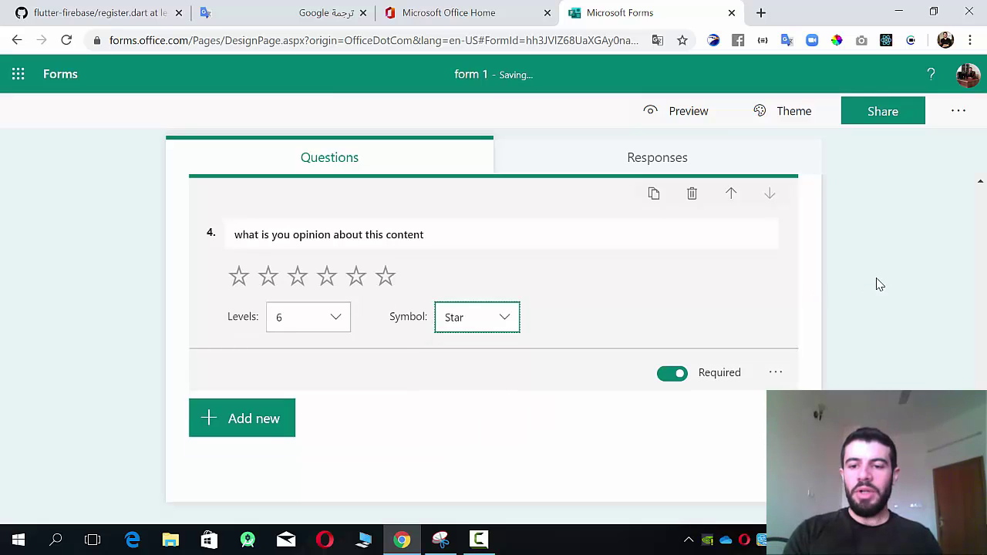
Step: Turn the rating question's Required setting off and on again, and finish editing the question
click(678, 377)
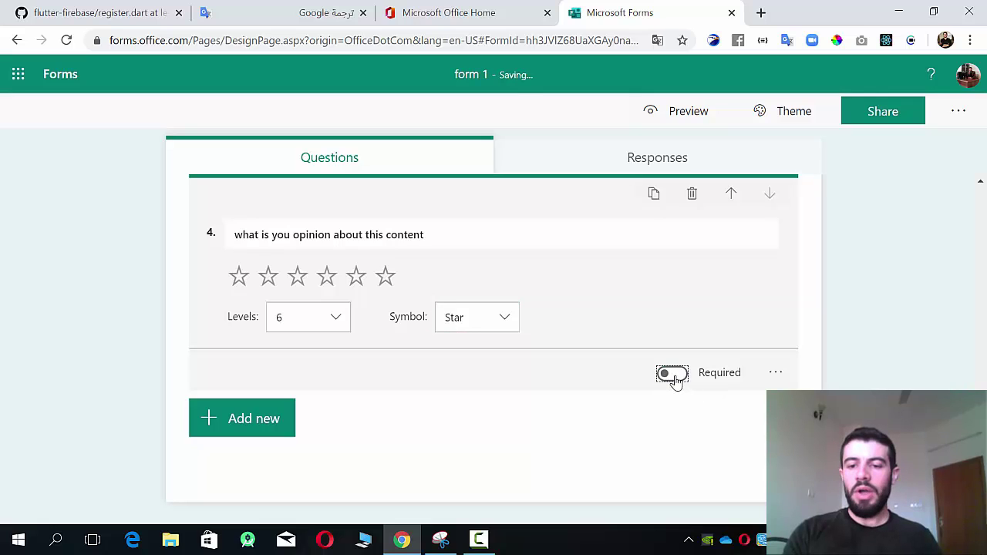
click(677, 377)
click(864, 316)
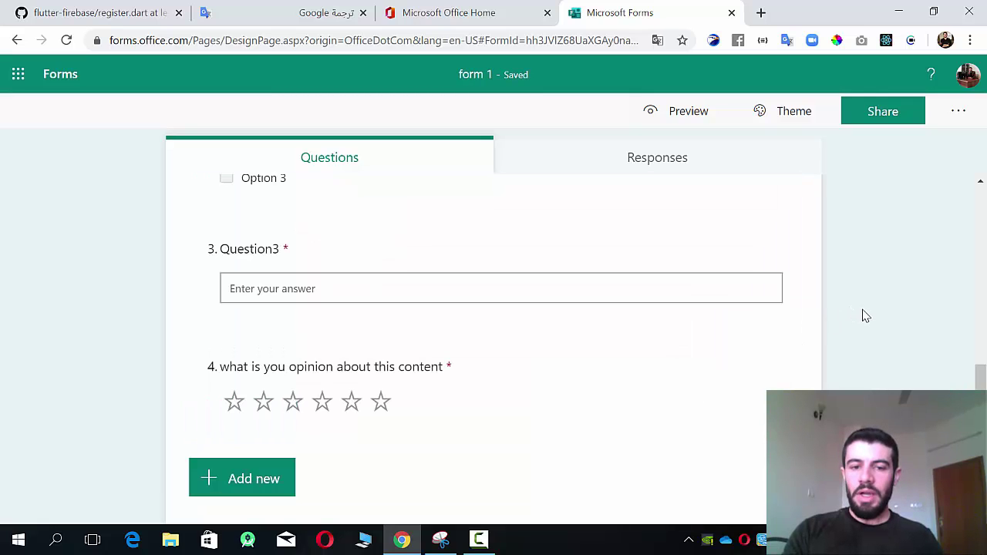
mouse_move(981, 417)
mouse_down()
mouse_move(981, 400)
mouse_move(981, 426)
mouse_up()
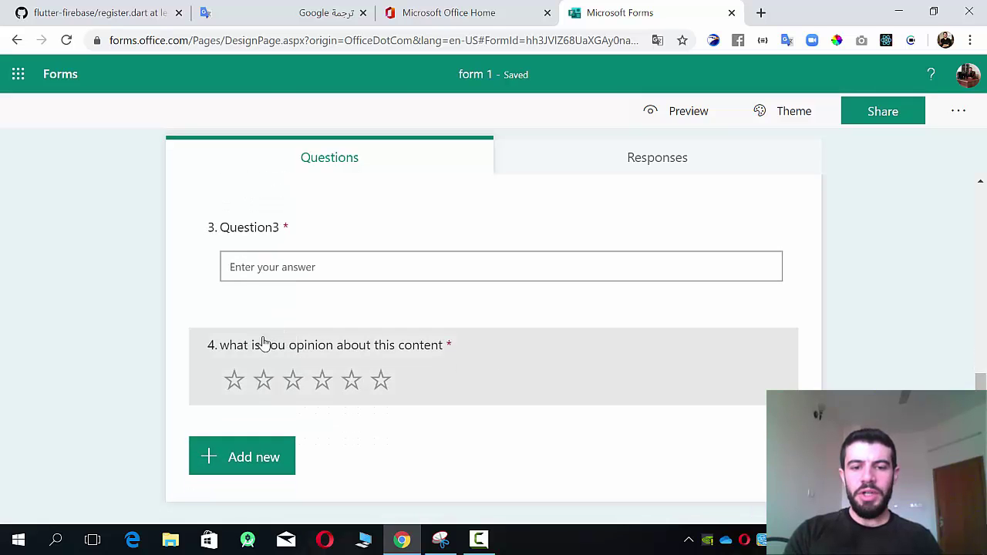
click(234, 379)
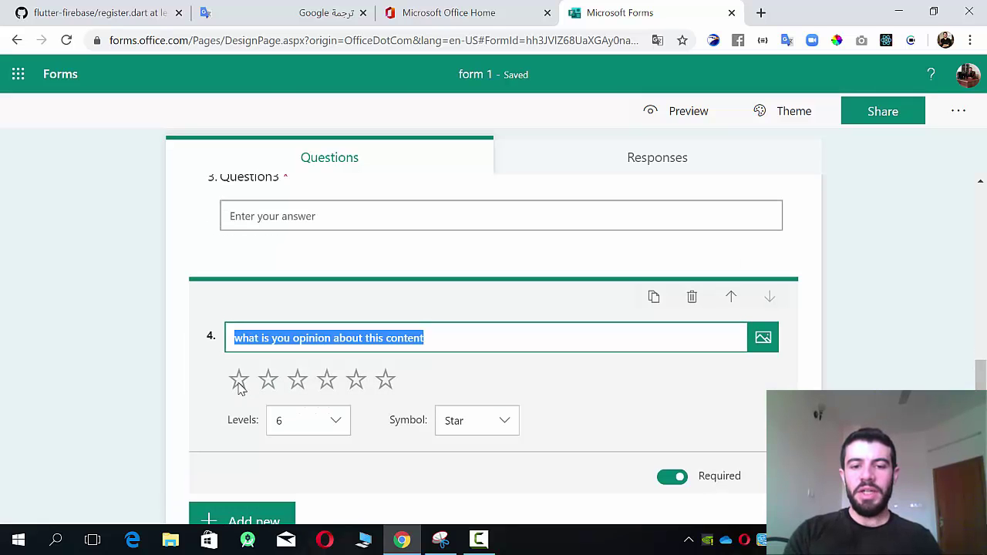
click(908, 367)
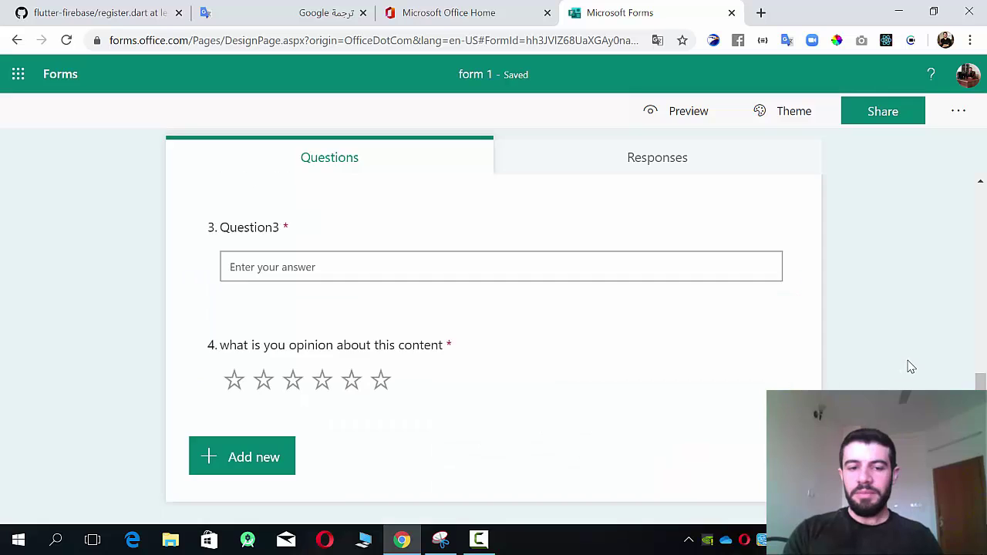
Step: Add a date question as the fifth question, keeping the default title, and finish editing it
click(290, 477)
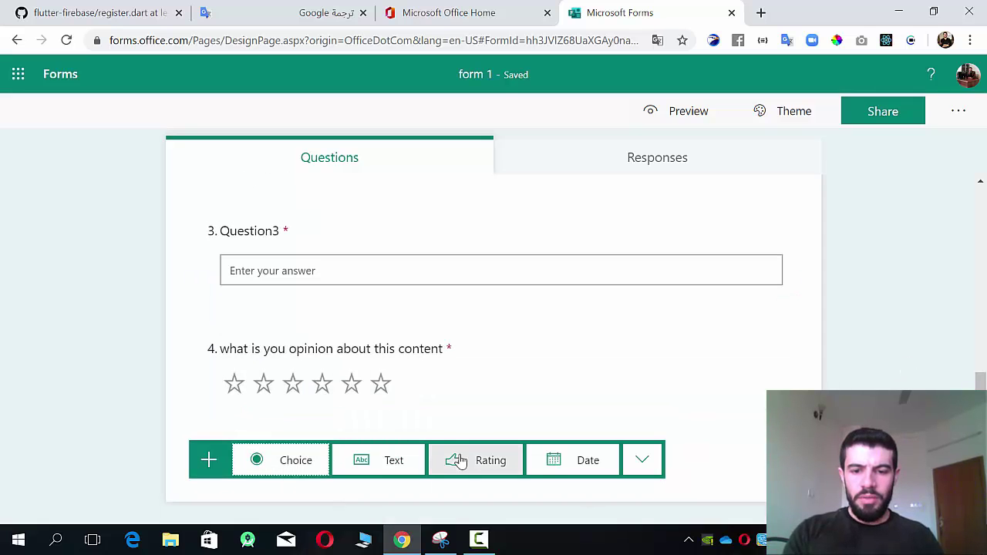
click(563, 470)
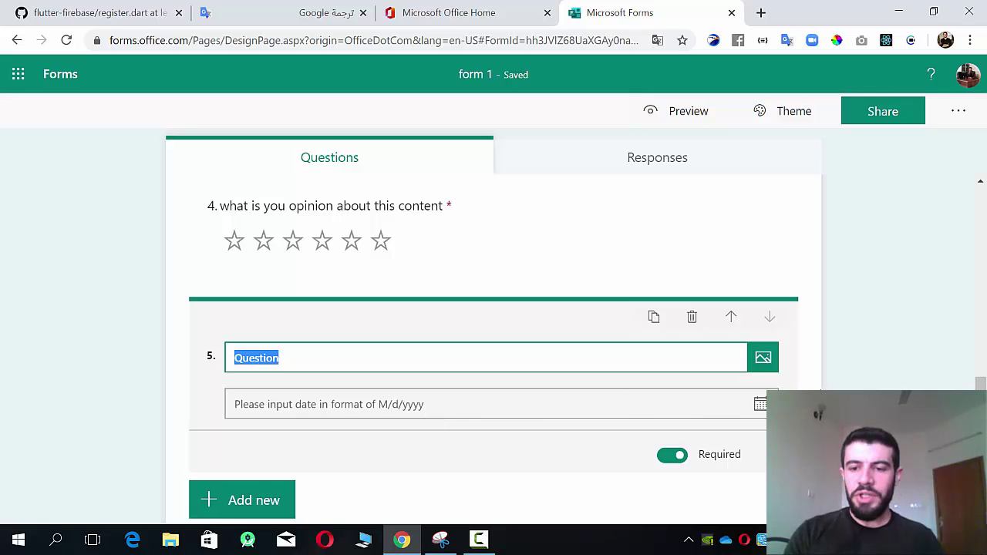
click(692, 316)
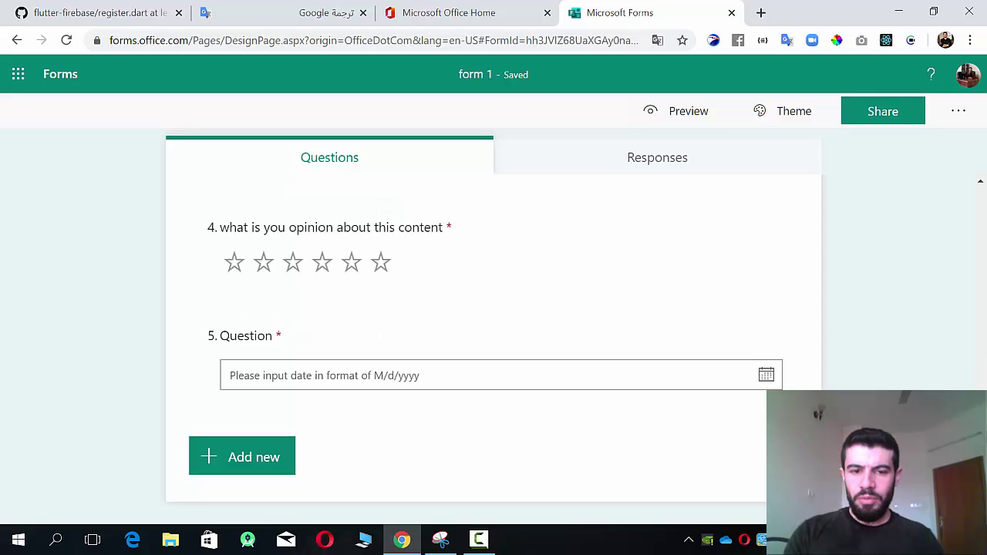
Step: Add a Likert question as the sixth question and clear the name of its first option
click(246, 458)
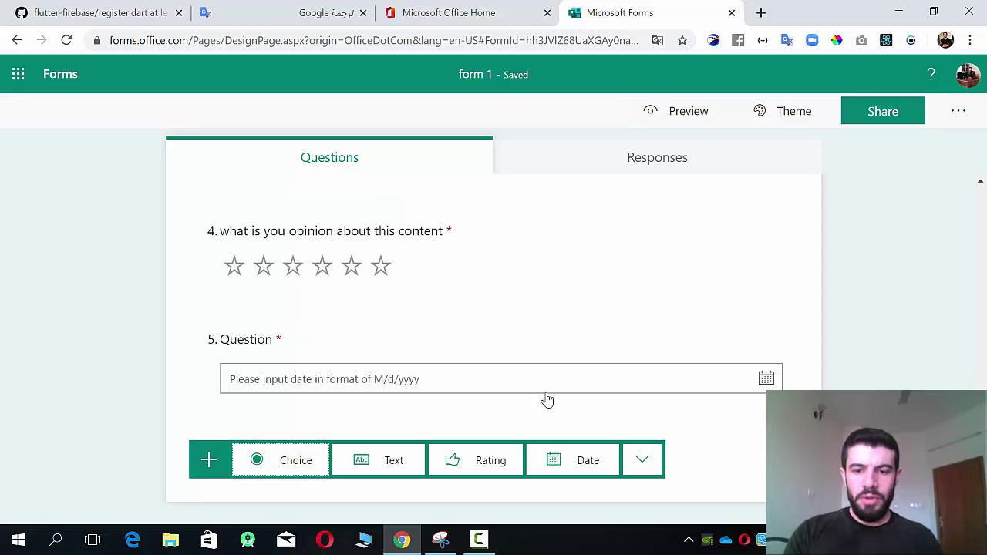
click(662, 463)
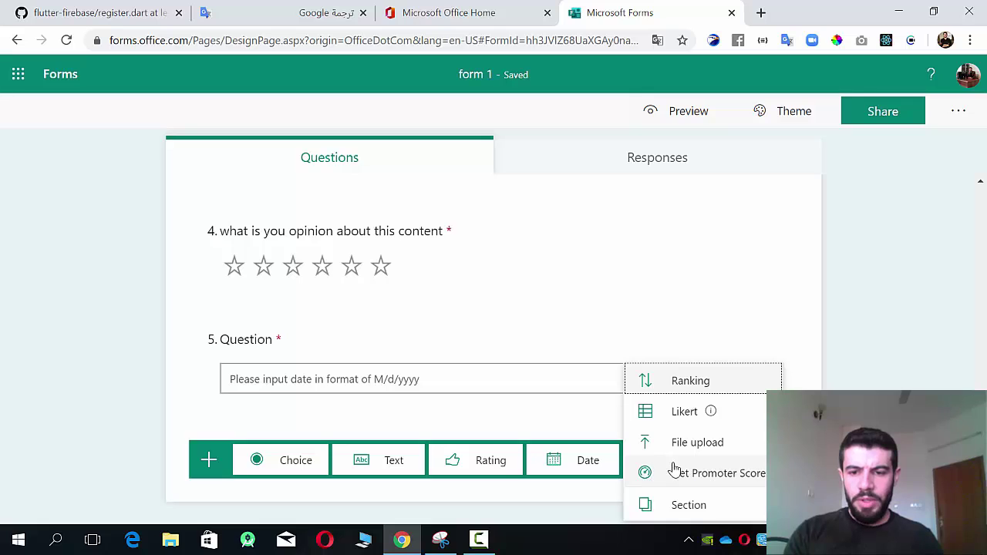
click(684, 417)
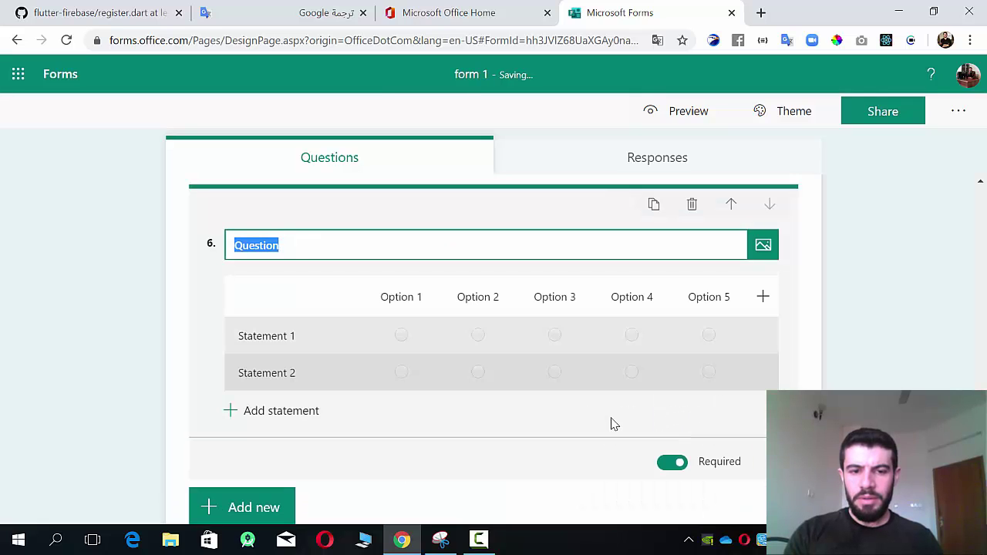
click(394, 298)
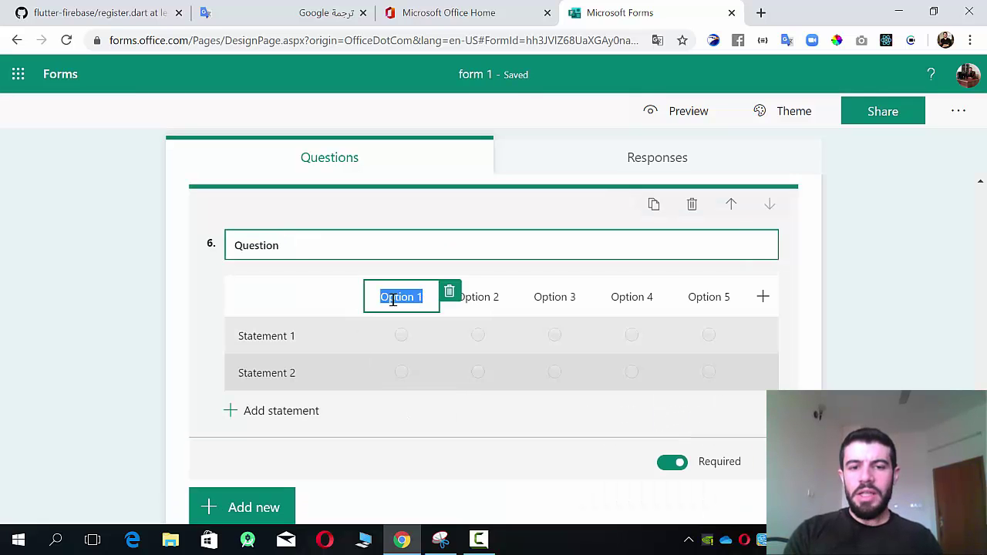
Step: Replace the text of the Likert question's first statement with "=C1 + C2"
click(289, 340)
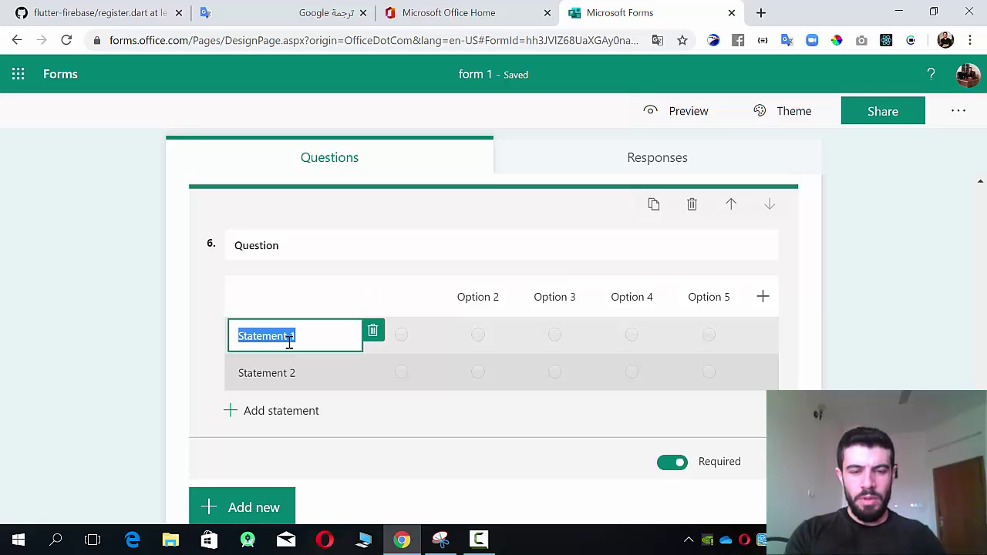
text(=)
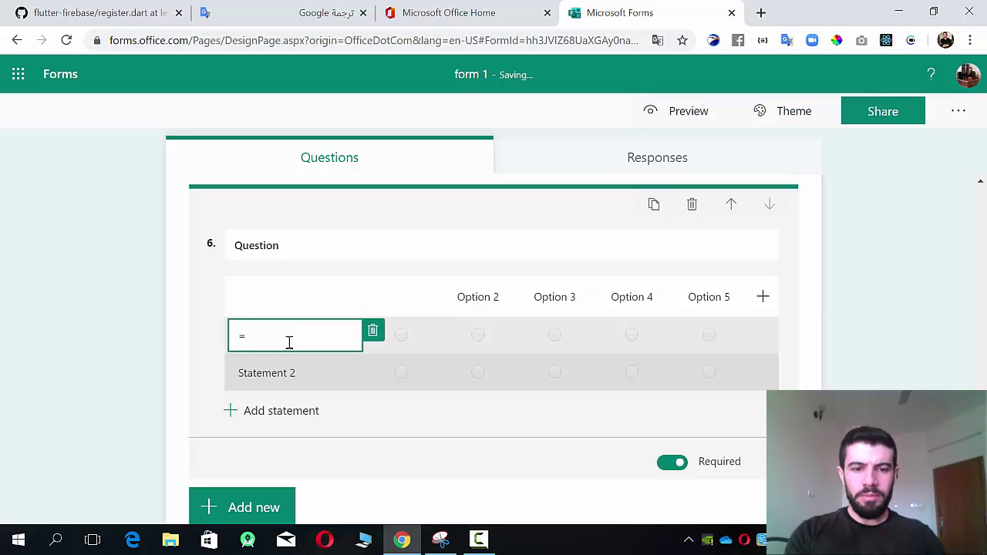
text(a)
key(BackSpace)
text(c)
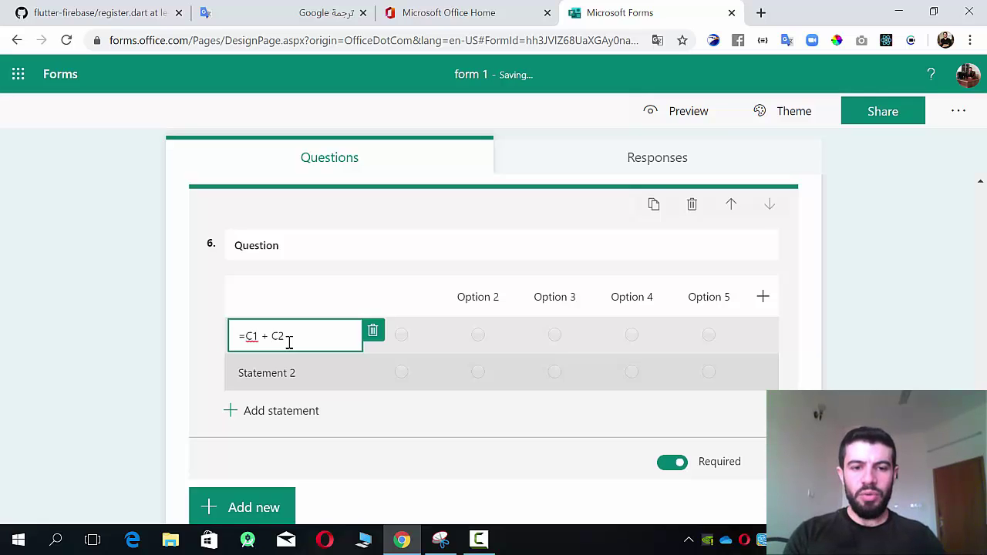
text(1 + C2)
Step: Rename the Likert question's second, third and fourth options to "formula", "function" and "sum", and clear the fifth option's name
click(478, 297)
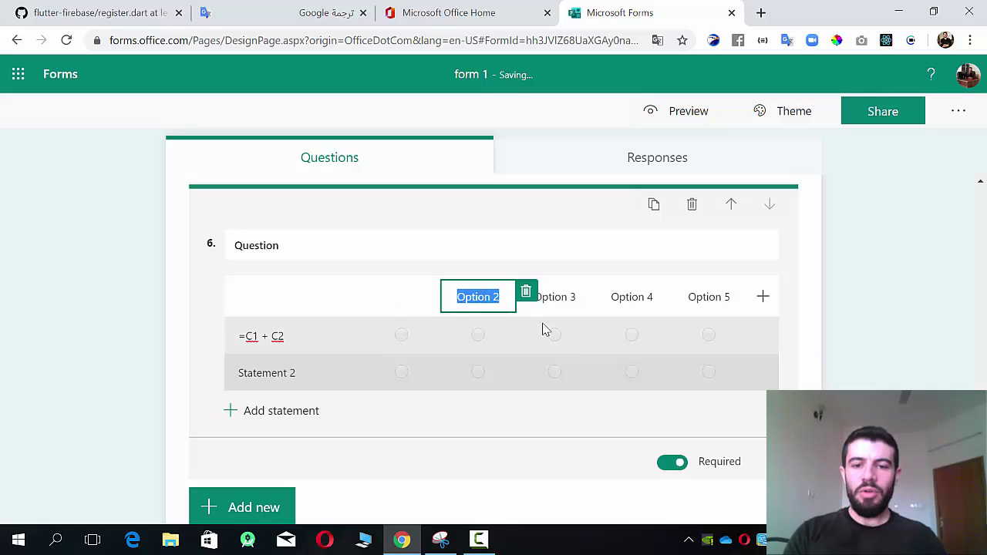
text(f)
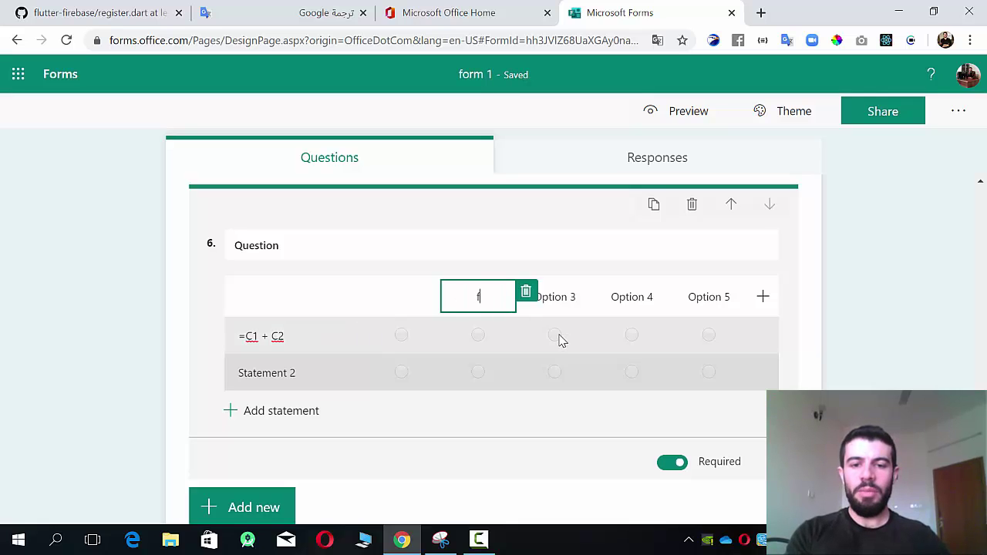
text(ormula)
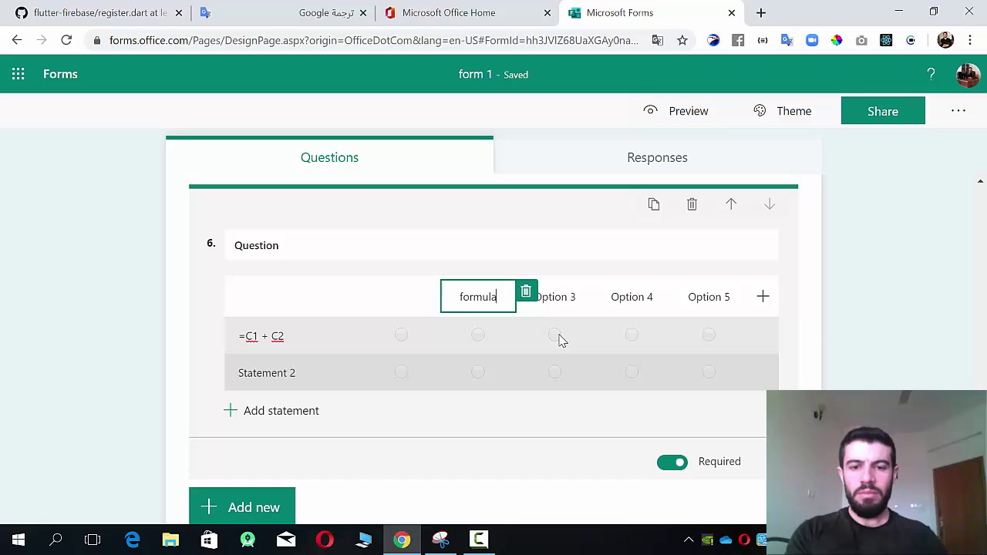
click(563, 296)
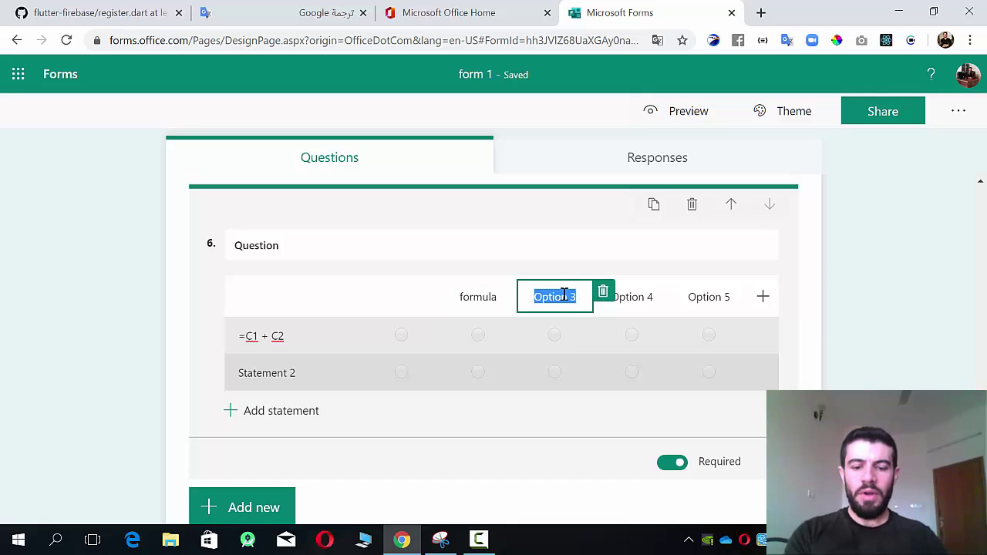
text(function)
click(646, 299)
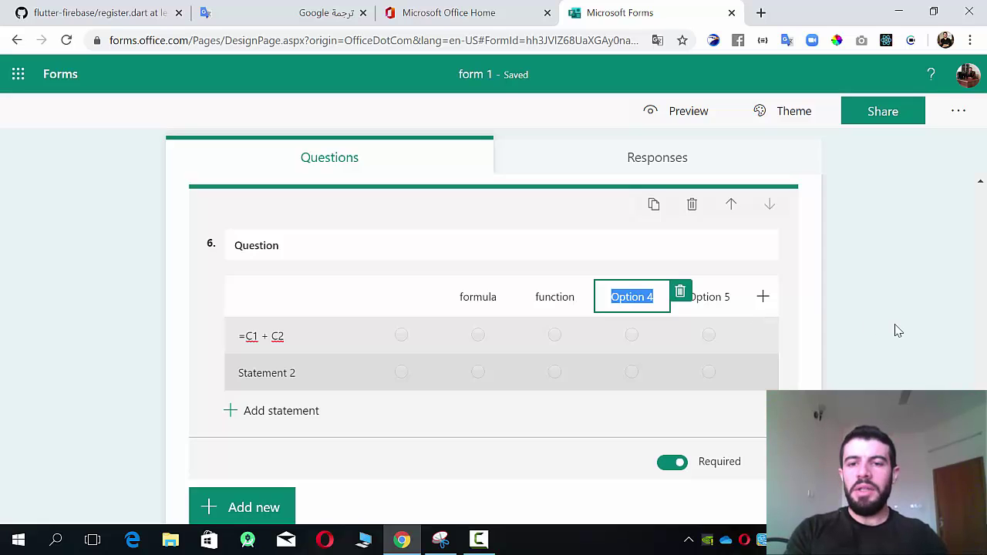
text(sum)
key(Tab)
key(BackSpace)
click(859, 352)
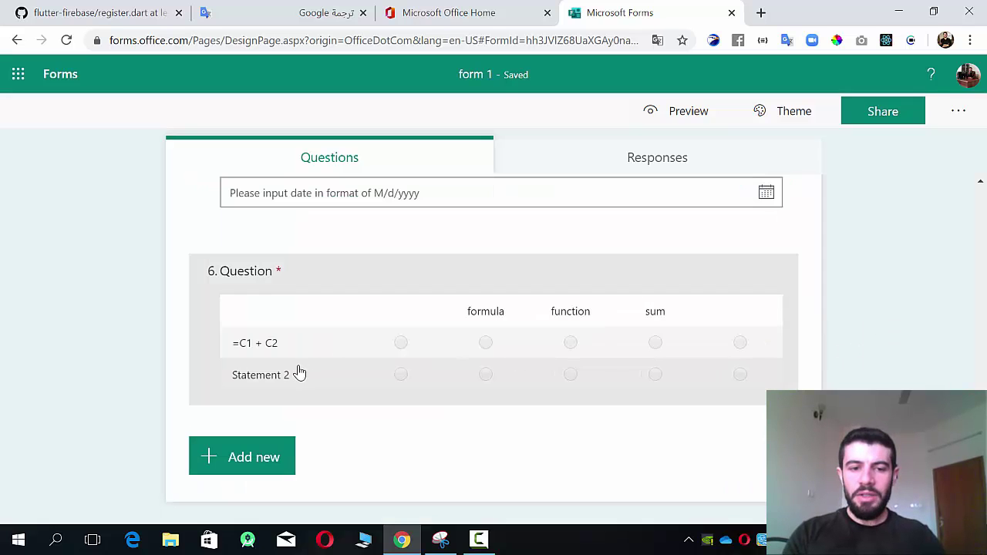
Step: Replace the text of the Likert question's second statement with "=sum(C1 + C2)" and add a third statement with its default text
click(255, 378)
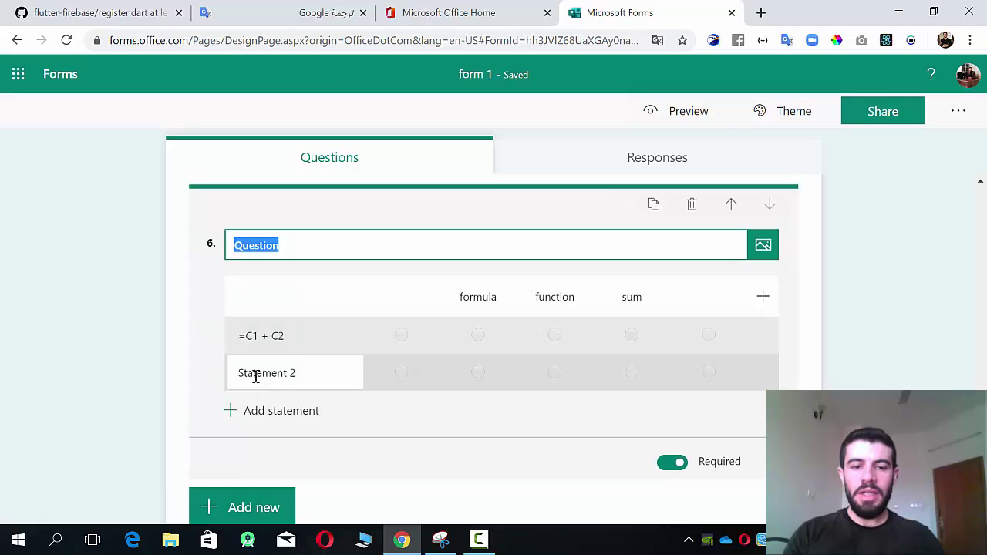
click(263, 373)
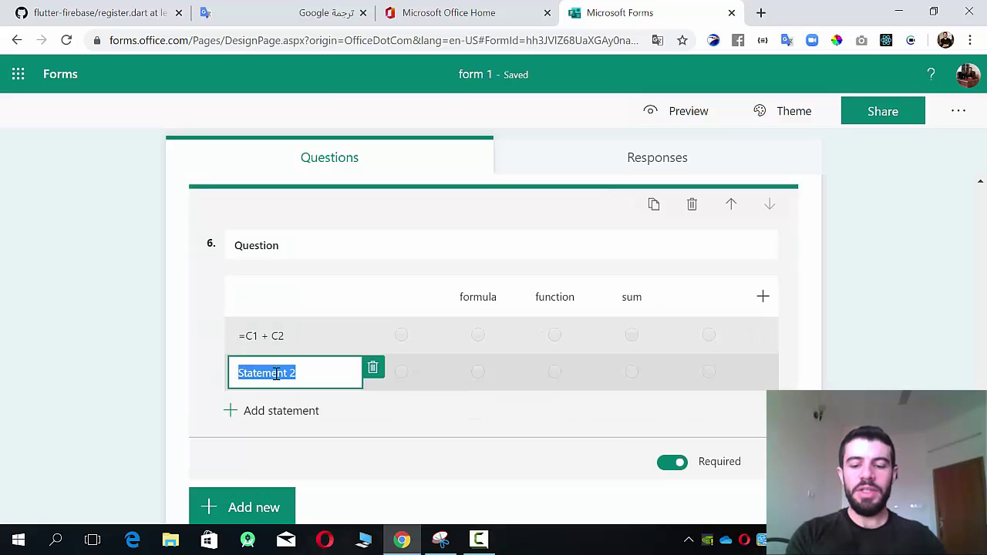
text(=sum()
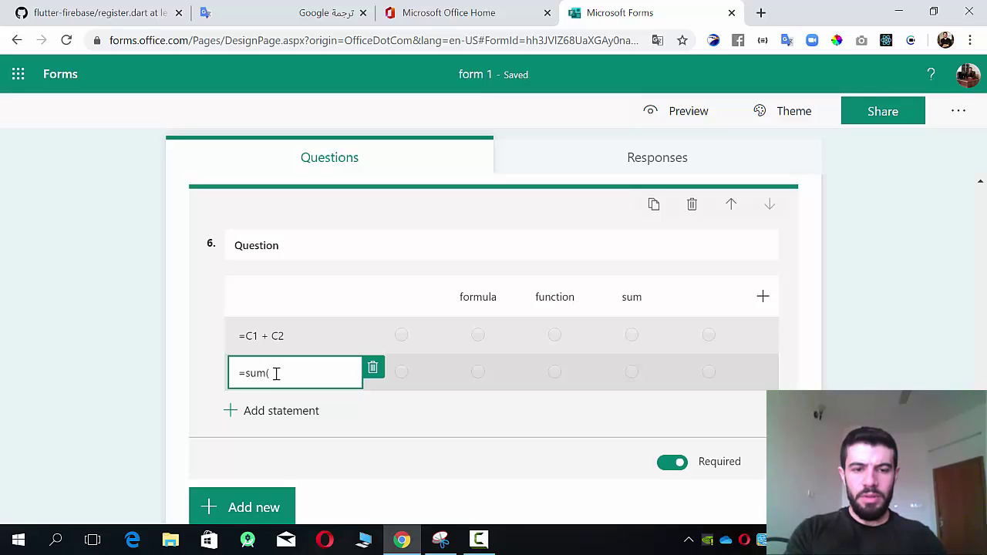
text(C1 + C2)
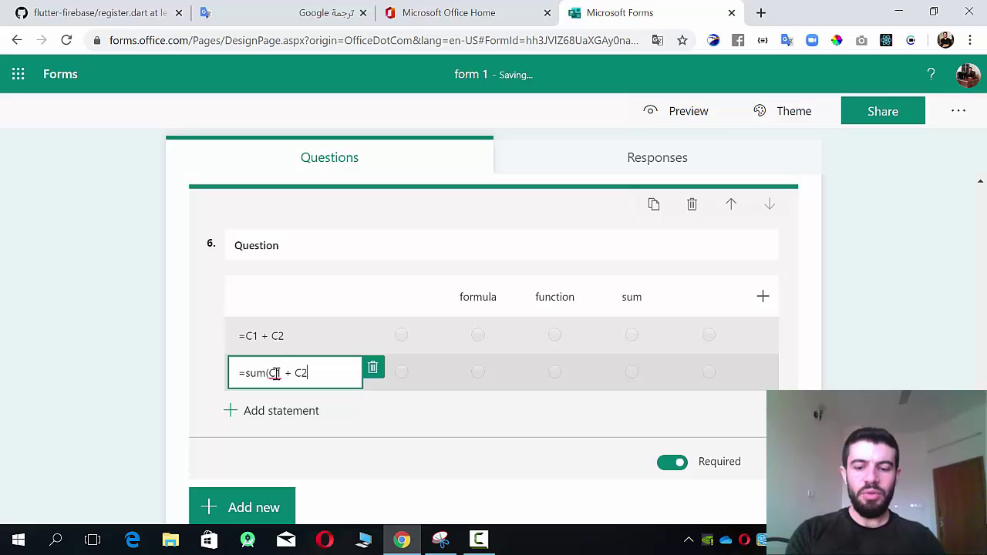
key(Return)
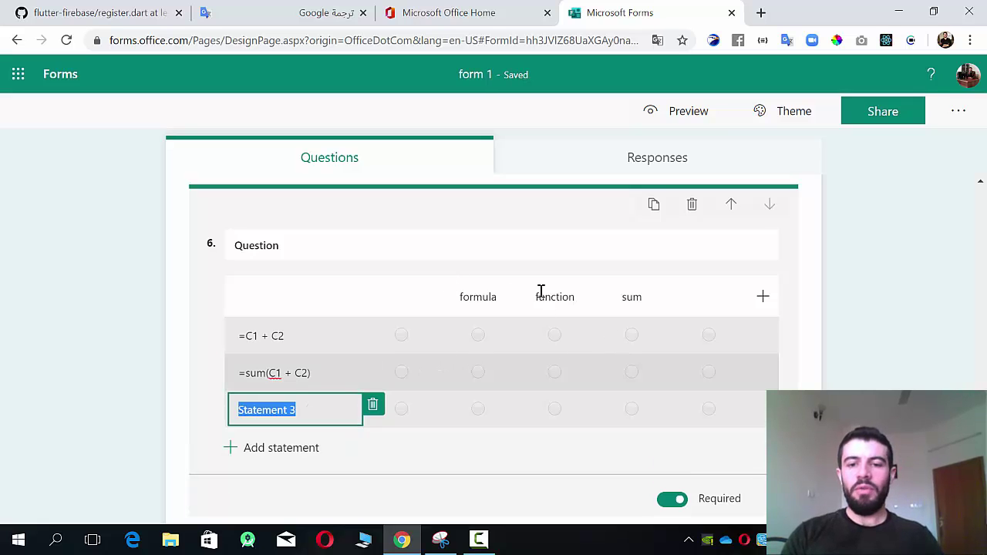
click(828, 377)
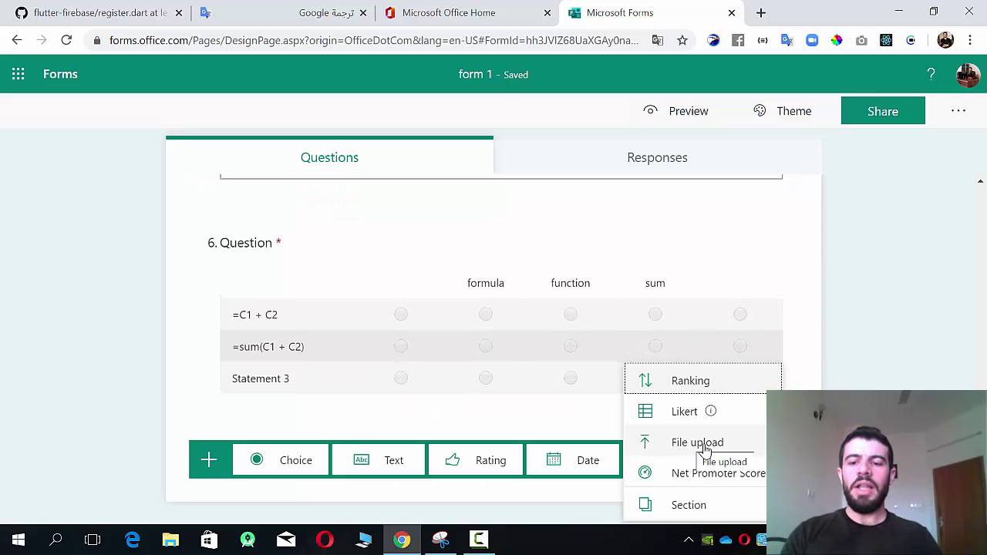
Step: Add a file upload question as the seventh question, accept the OneDrive folder creation, and title it "upload the powerpoint file"
click(701, 453)
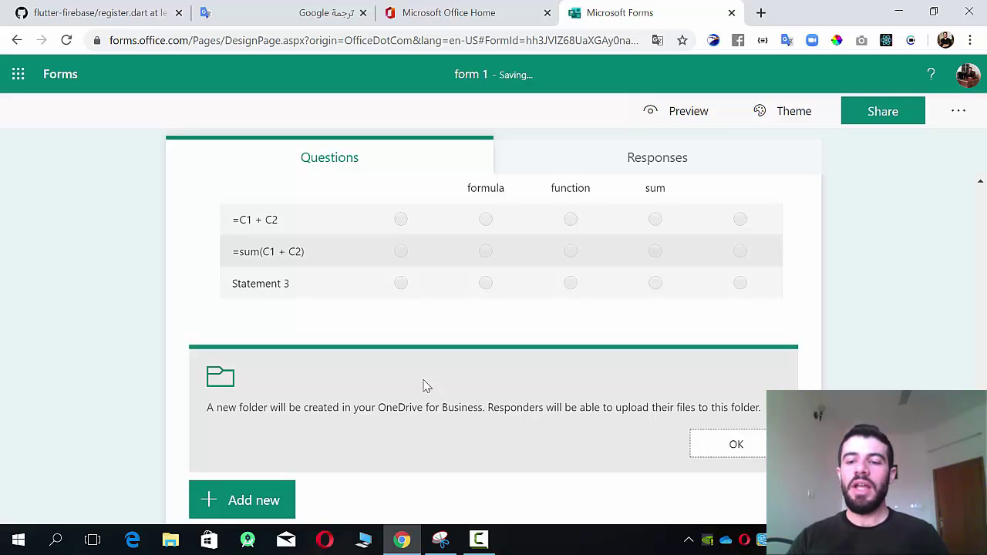
key(Return)
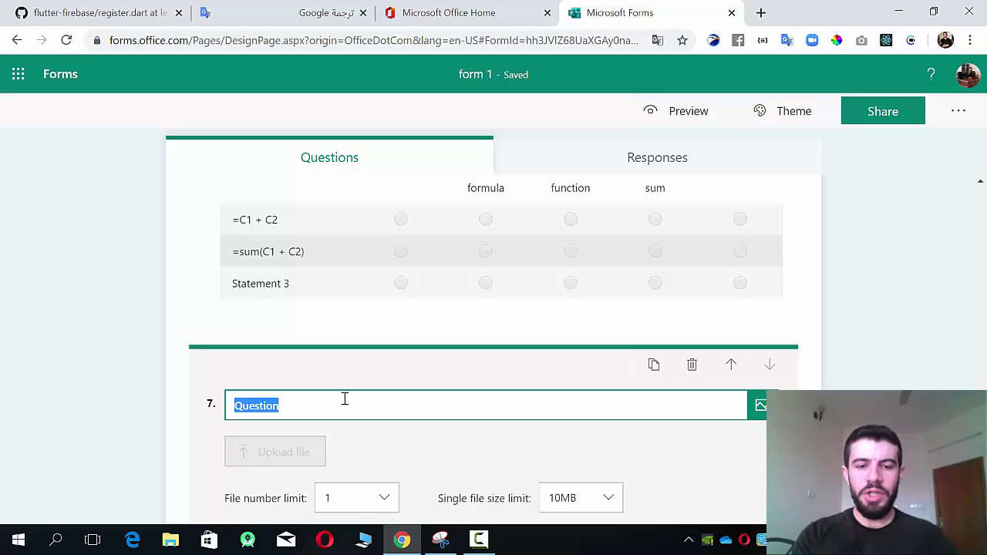
text(upload the power)
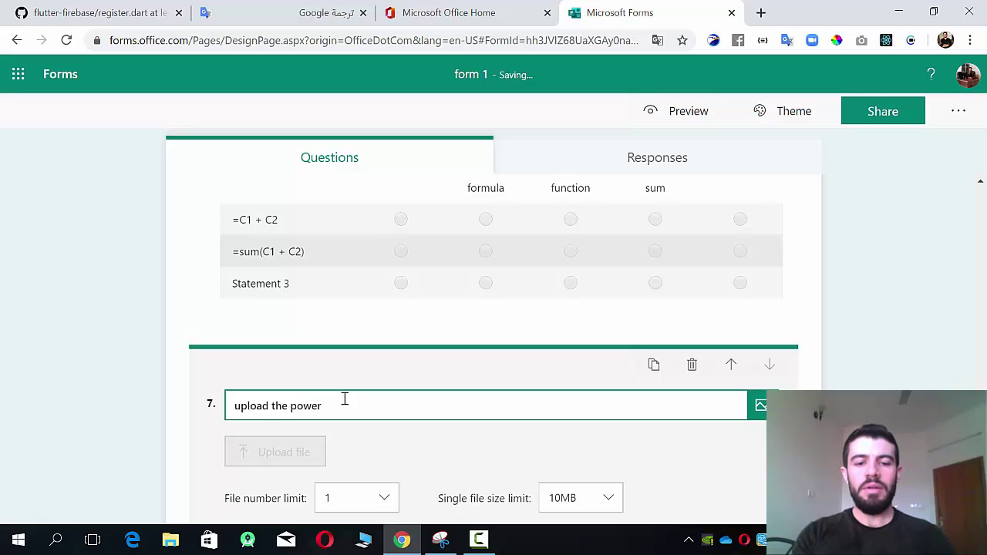
text(point file)
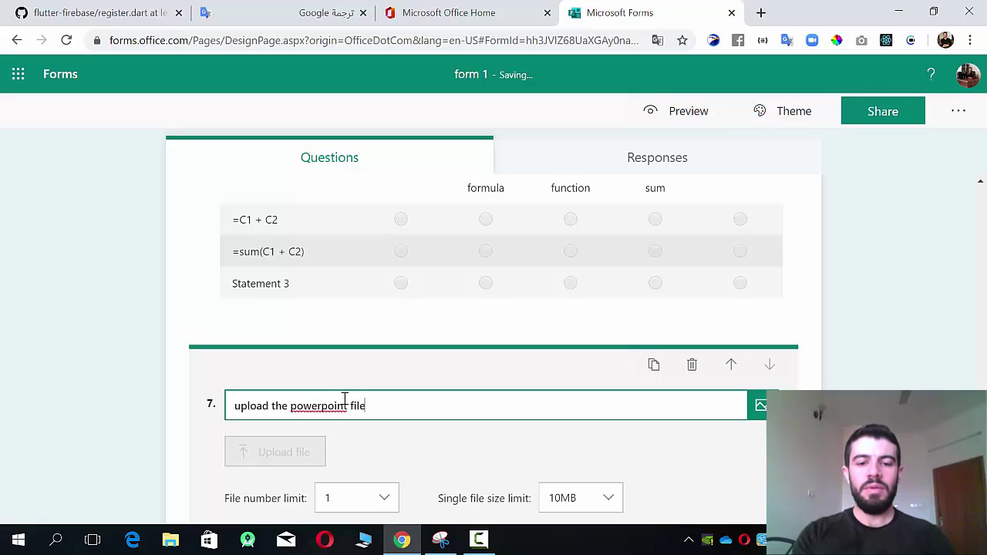
click(920, 393)
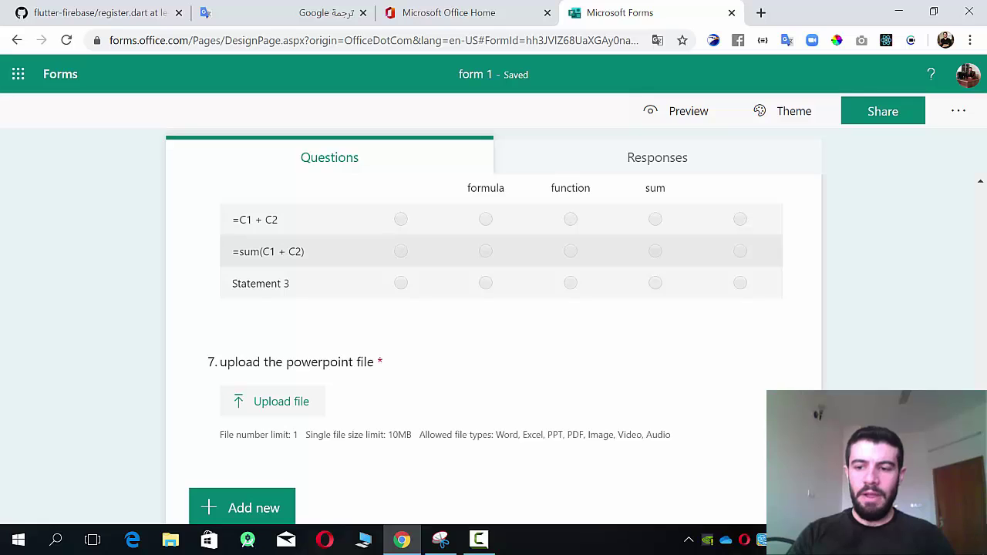
Step: Add a choice question as the eighth question, keeping its default title and options
scroll(494, 324, down, 1)
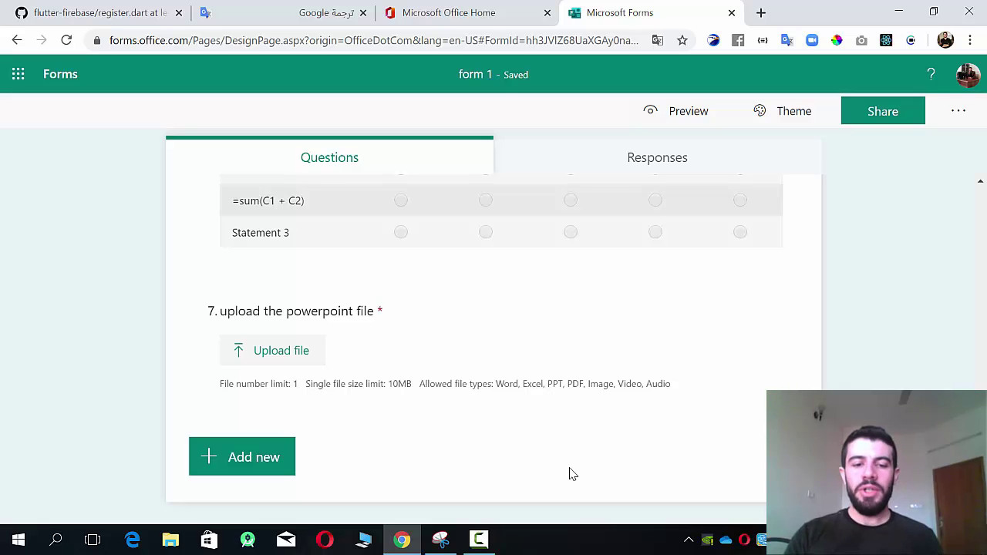
click(280, 455)
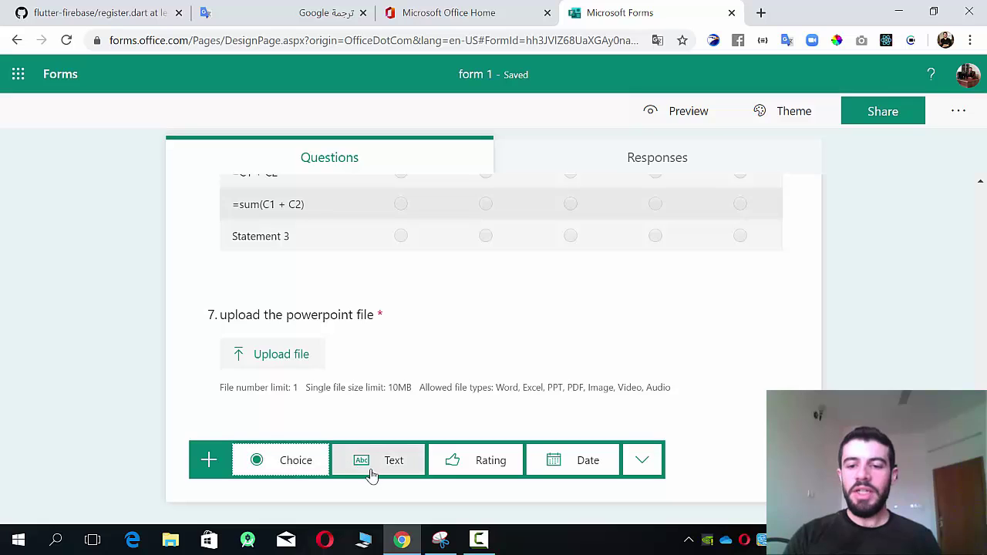
click(292, 463)
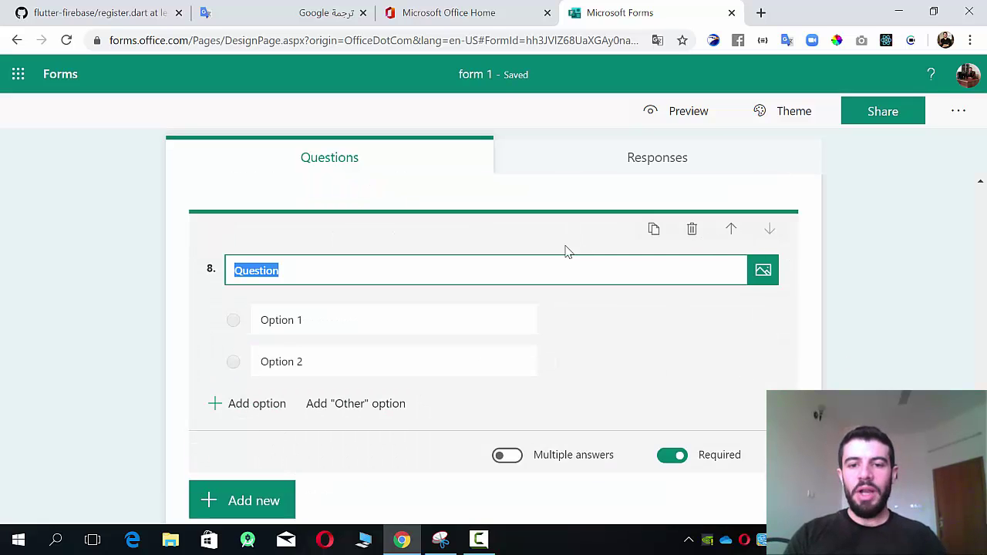
Step: Insert the "onedrive" image from the computer into the eighth question and finish editing it
click(762, 274)
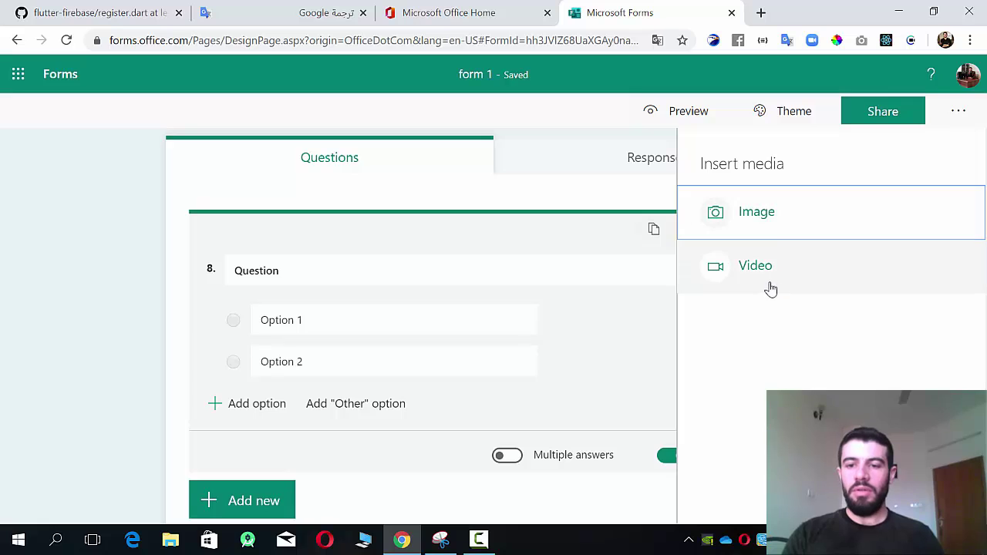
click(770, 231)
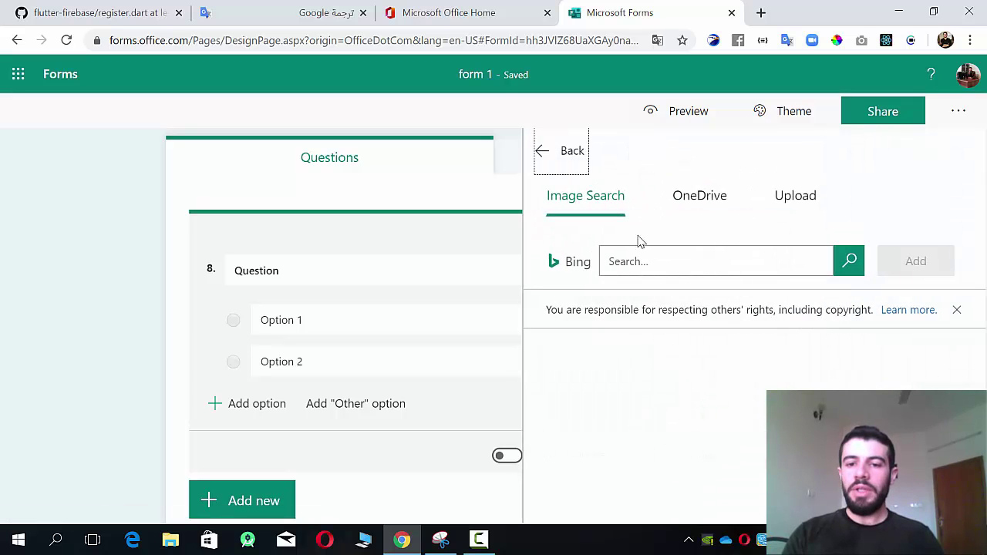
click(685, 205)
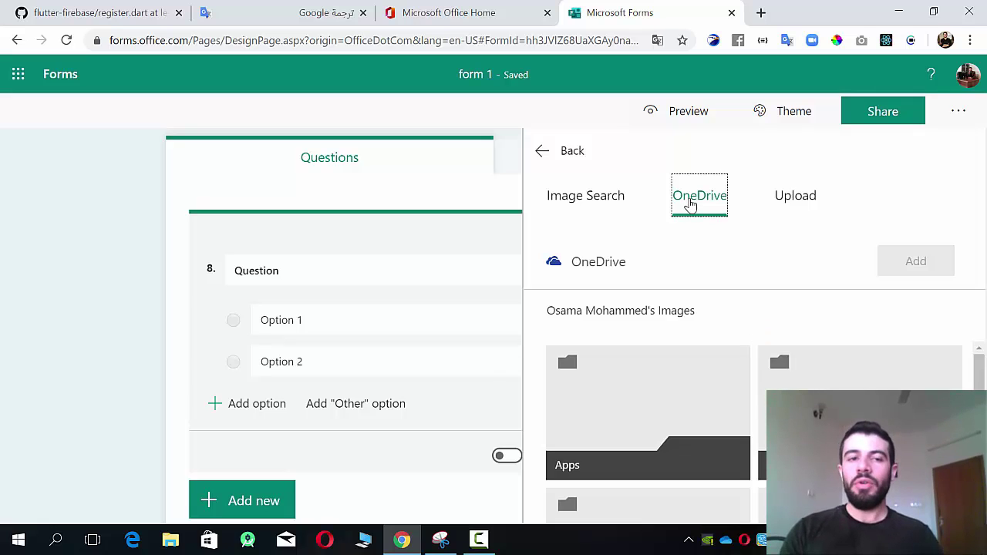
click(777, 204)
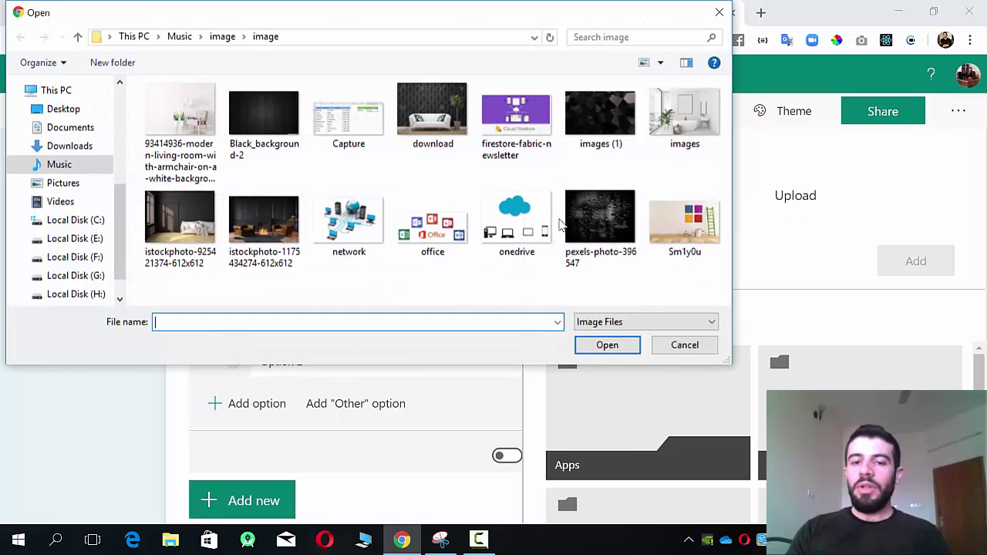
click(794, 195)
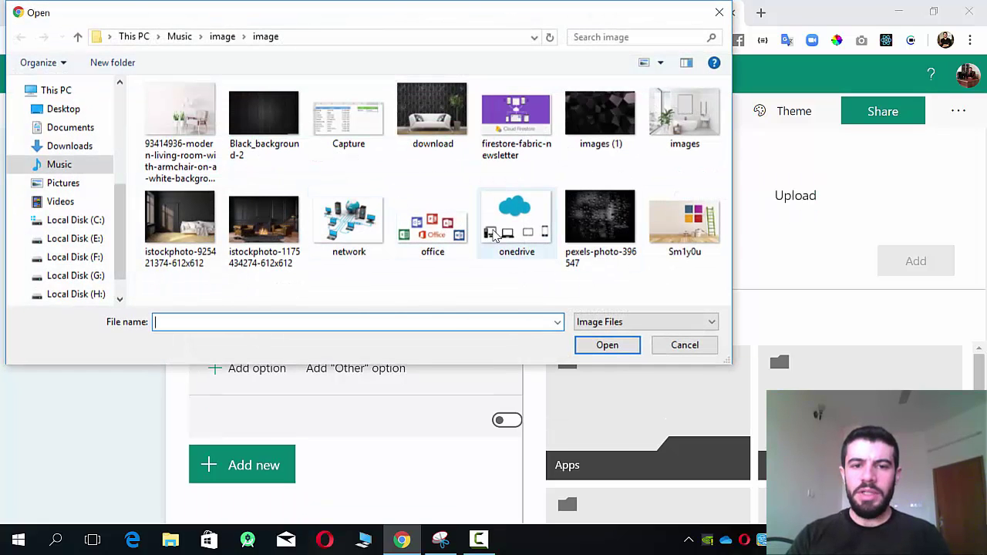
double_click(514, 224)
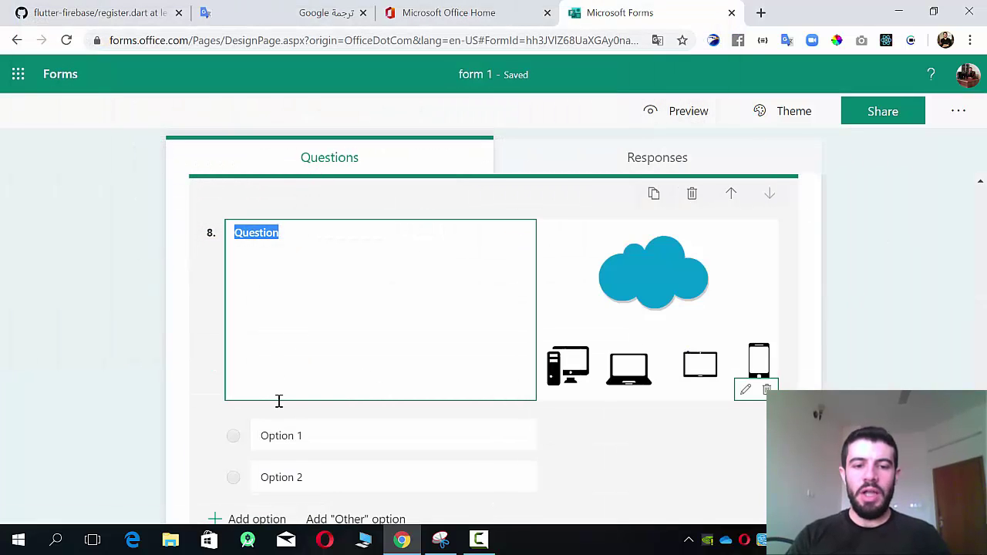
click(908, 346)
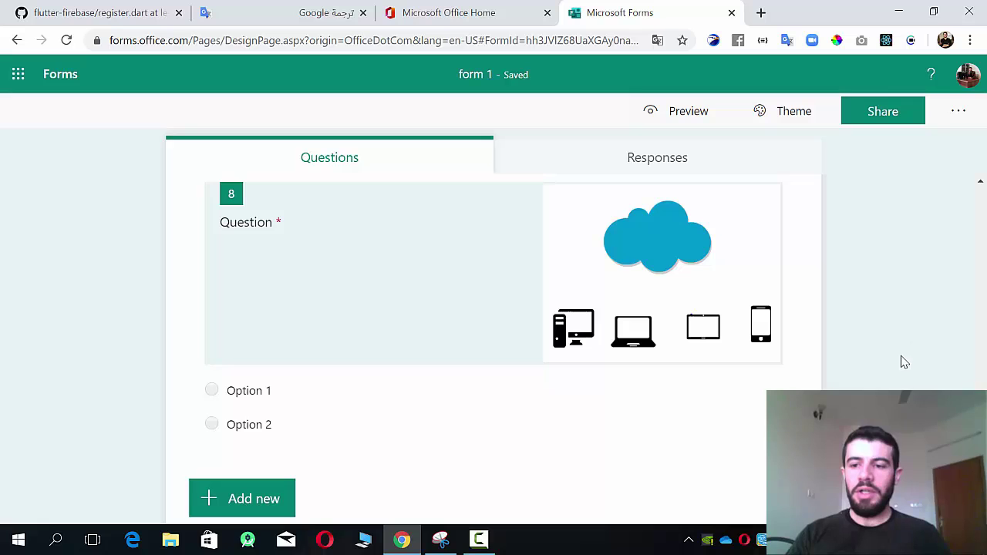
Step: Look over the form's last questions and open the preview of the form
scroll(493, 347, up, 2)
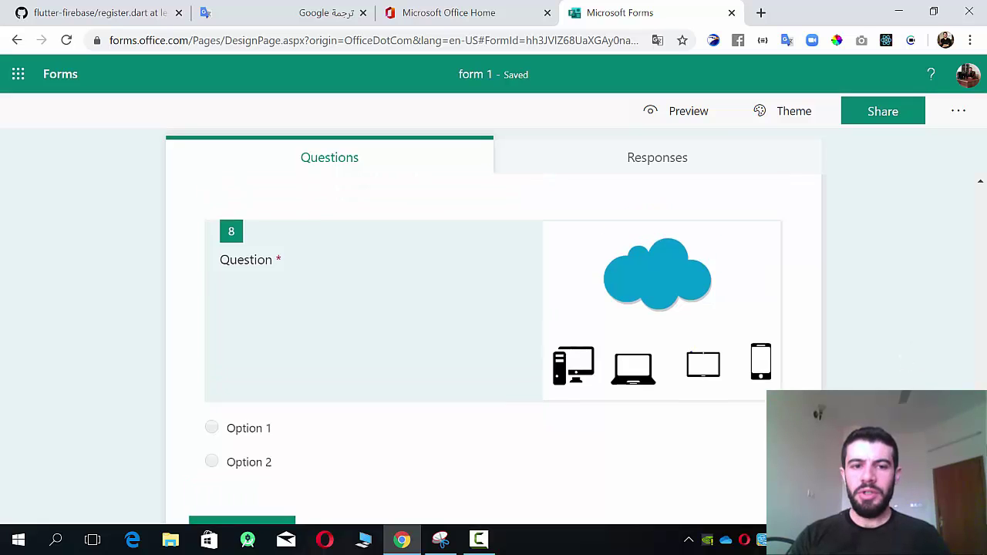
scroll(494, 347, down, 3)
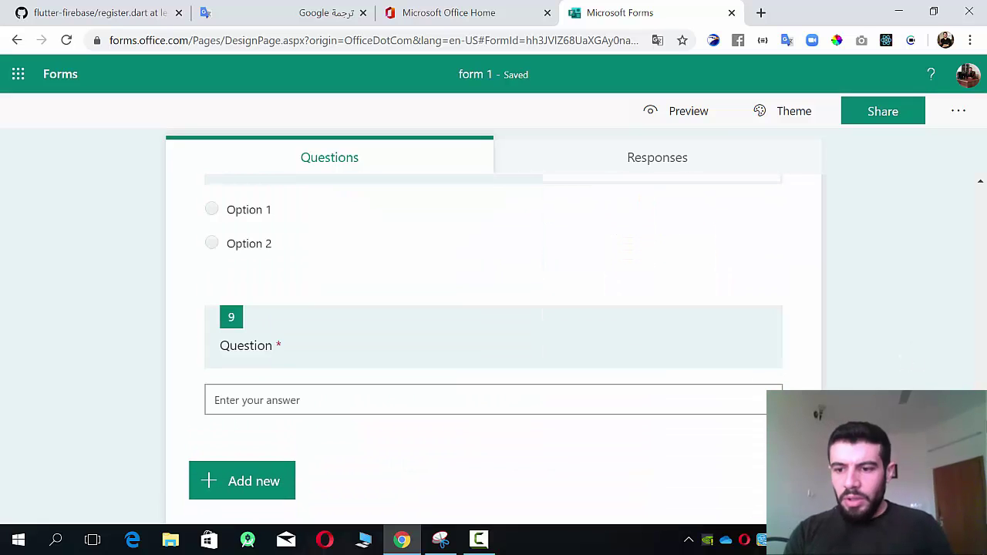
scroll(493, 347, up, 8)
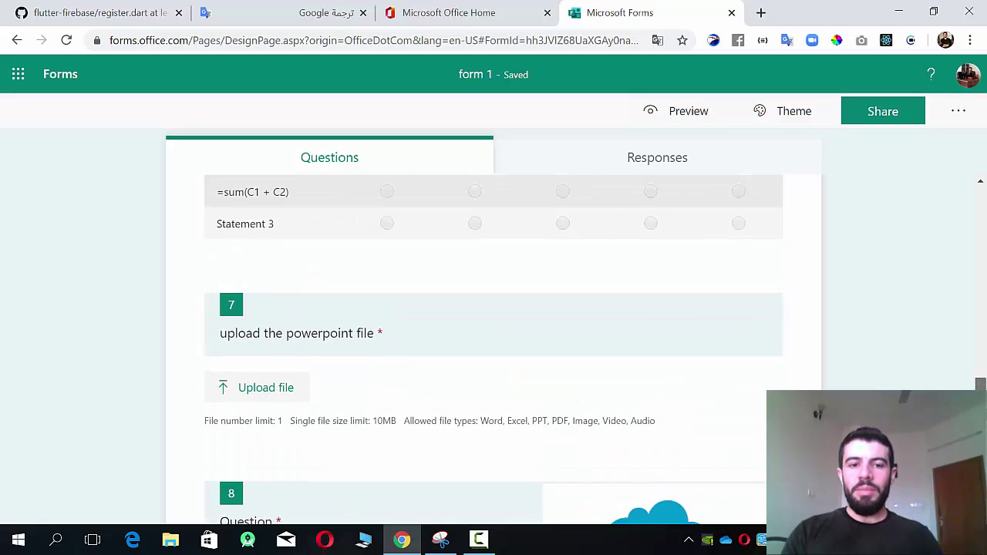
scroll(493, 347, down, 2)
drag(980, 424, 970, 266)
click(675, 116)
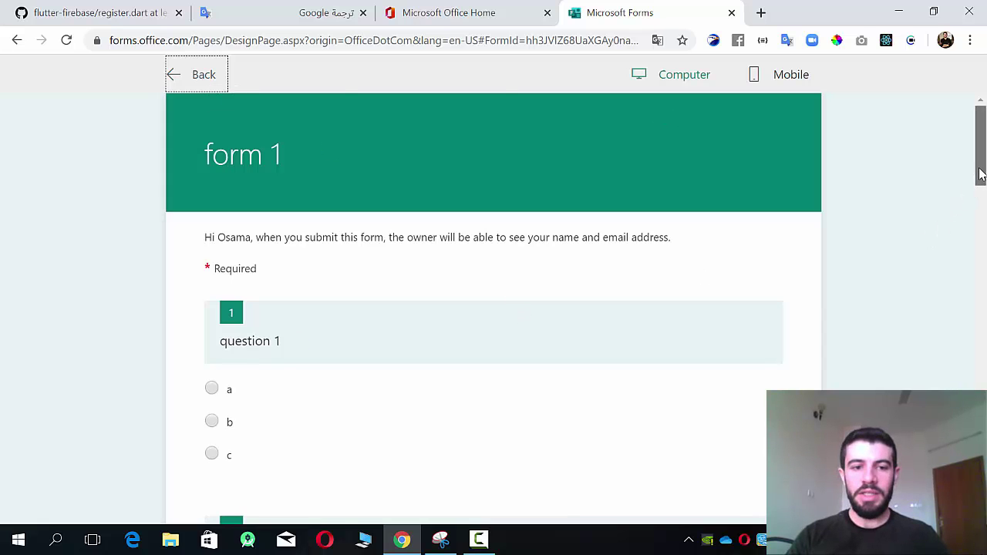
Step: In the preview, answer question 1 with "b" and select Option 1 and Option 2 for question 2
scroll(978, 177, down, 1)
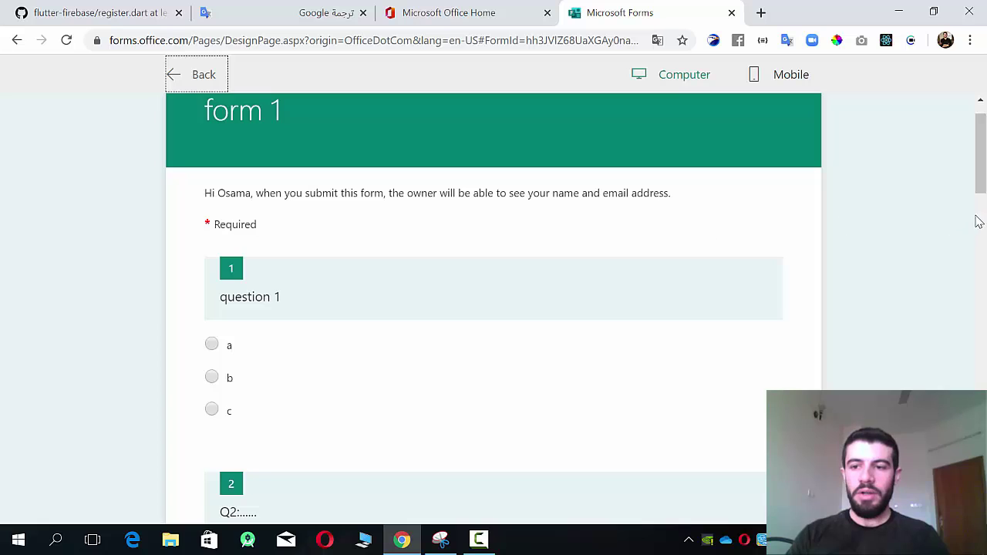
scroll(978, 222, down, 3)
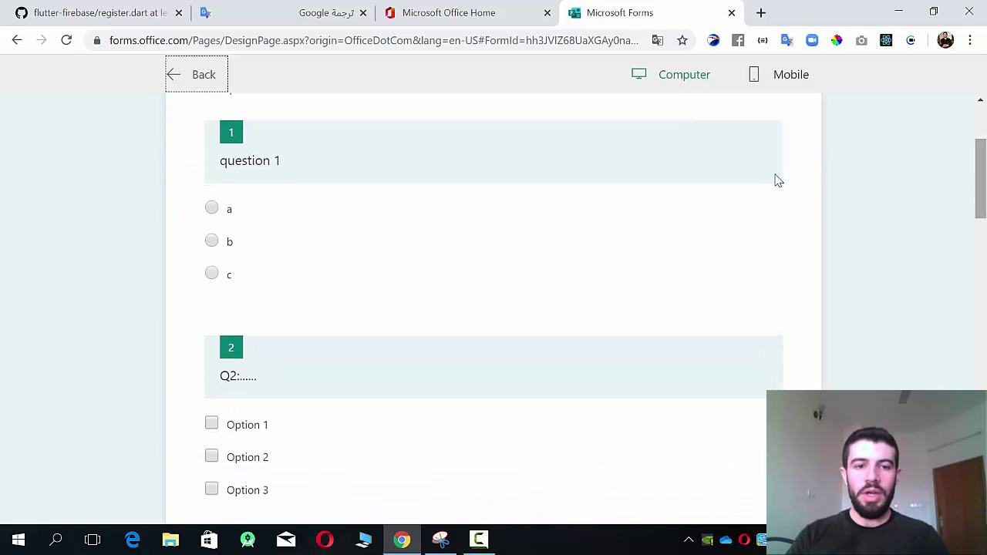
click(212, 242)
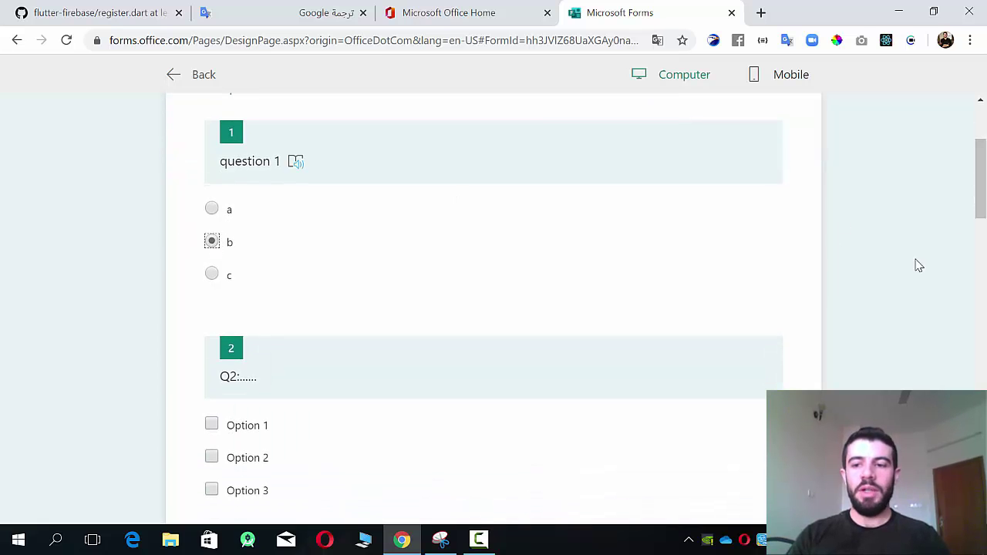
scroll(981, 241, down, 5)
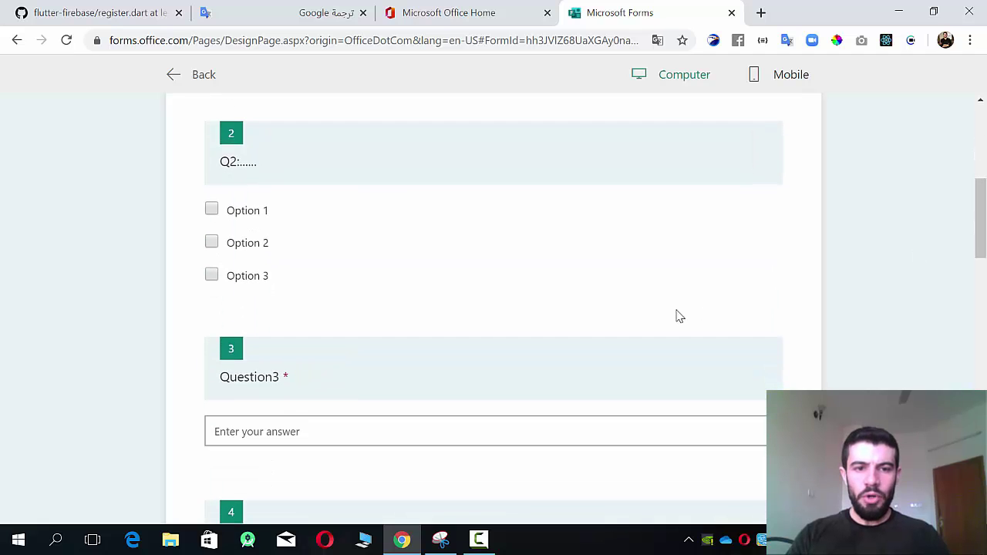
click(212, 211)
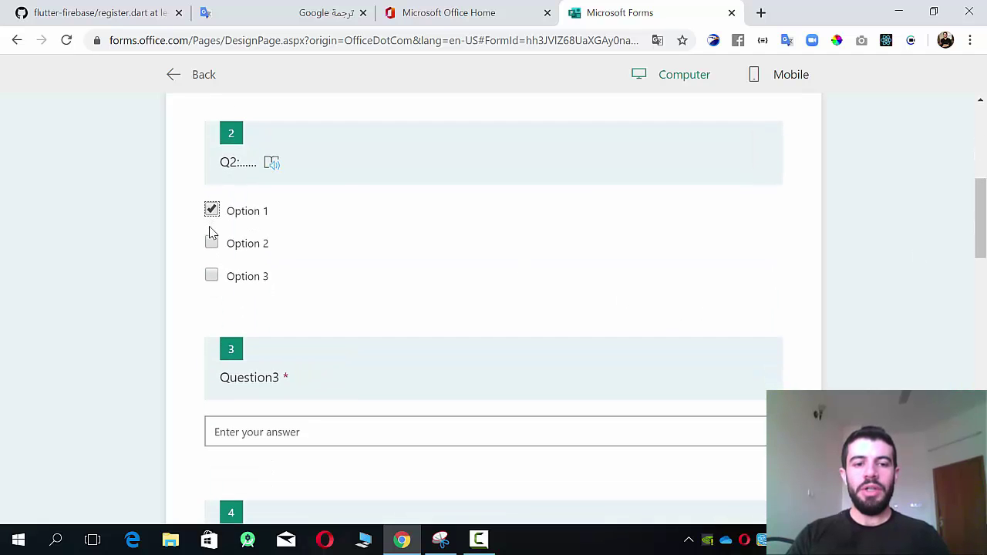
click(211, 243)
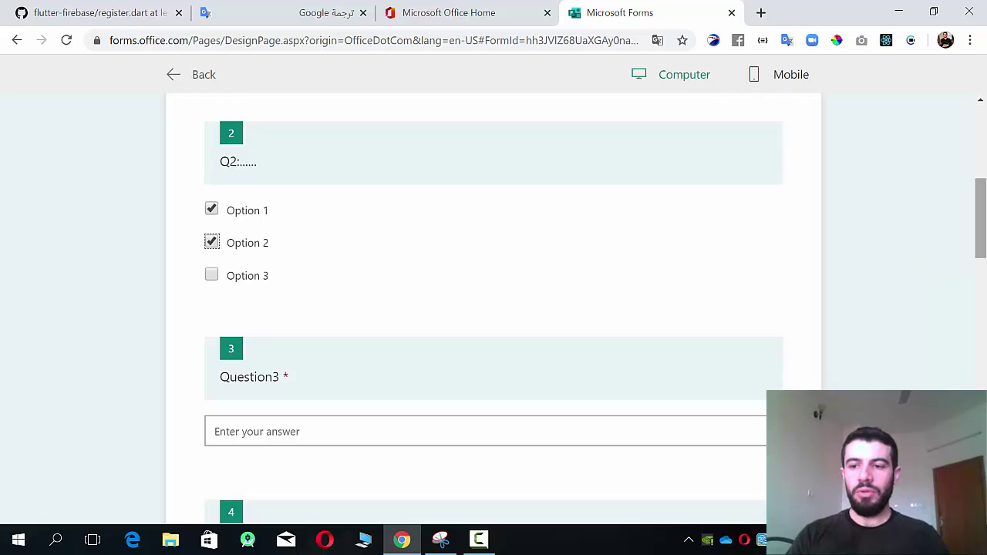
Step: Enter "faldksfjaljfla" as the answer to Question3 in the preview
scroll(978, 231, down, 5)
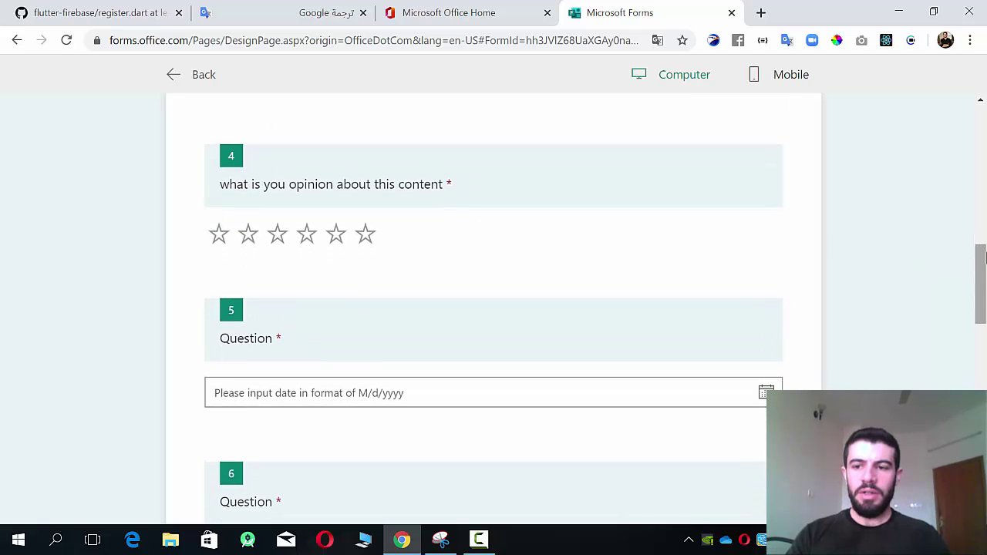
scroll(978, 262, up, 3)
click(299, 290)
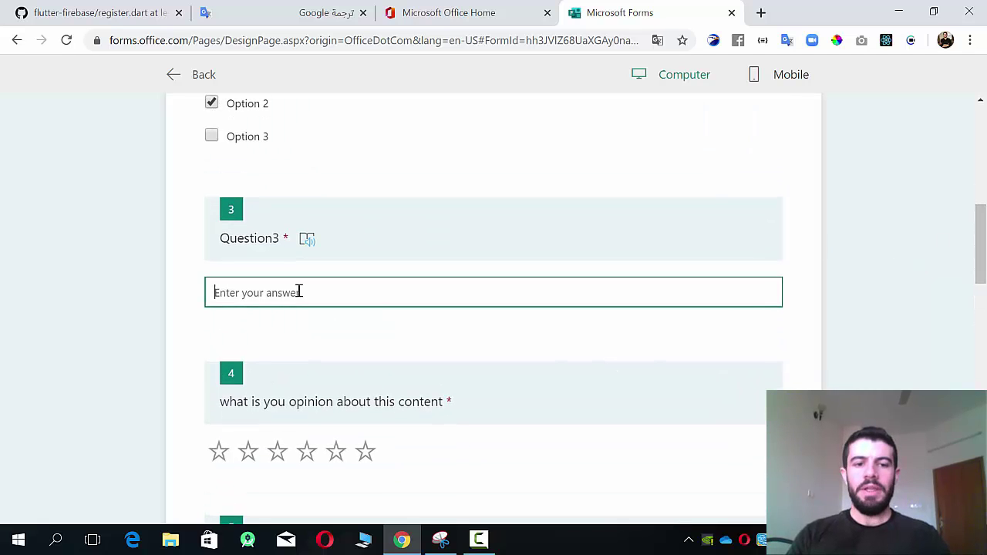
text(faldksfjaljfla)
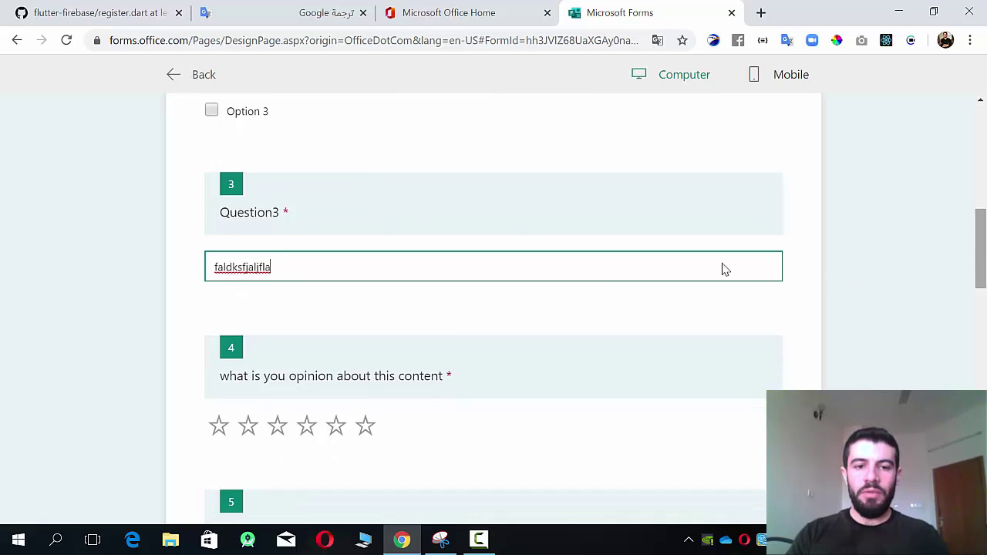
scroll(721, 267, down, 1)
scroll(567, 302, down, 2)
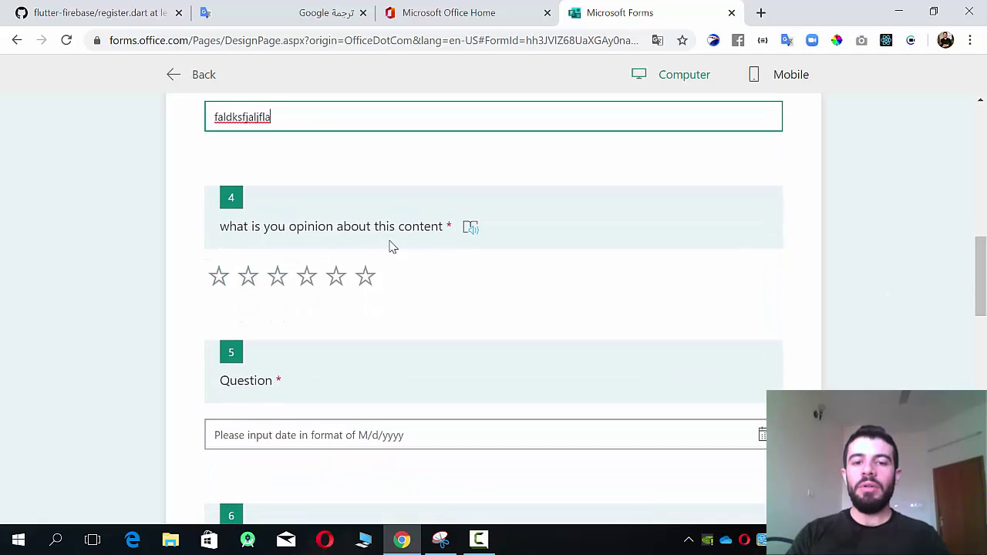
Step: In the preview, rate question 4 with four stars and choose 3/18/2020 as the date for question 5
click(315, 281)
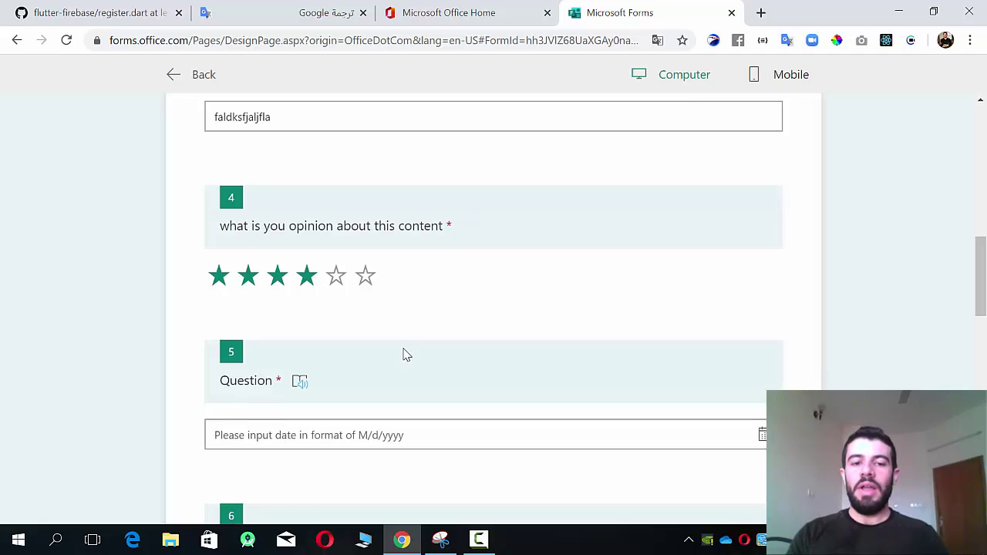
scroll(961, 307, down, 2)
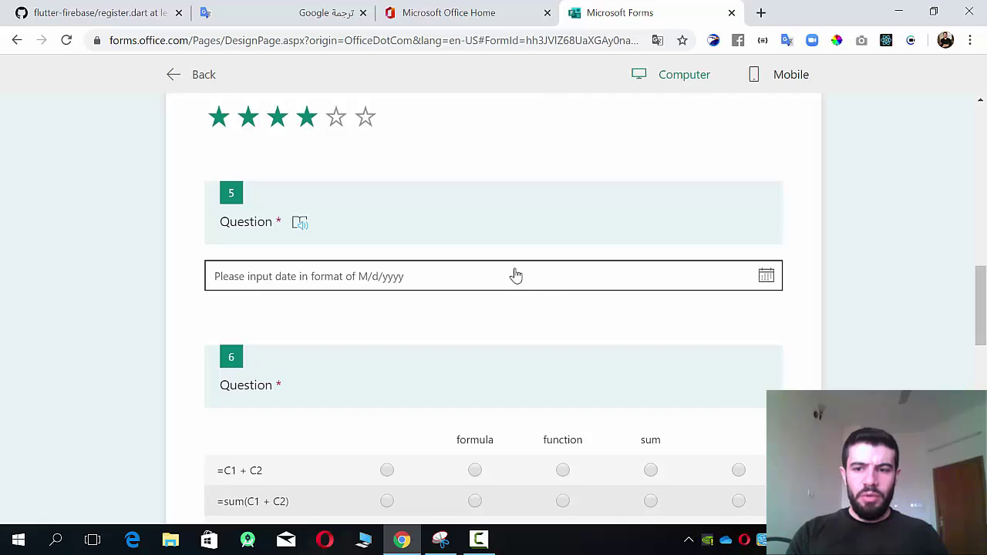
click(765, 278)
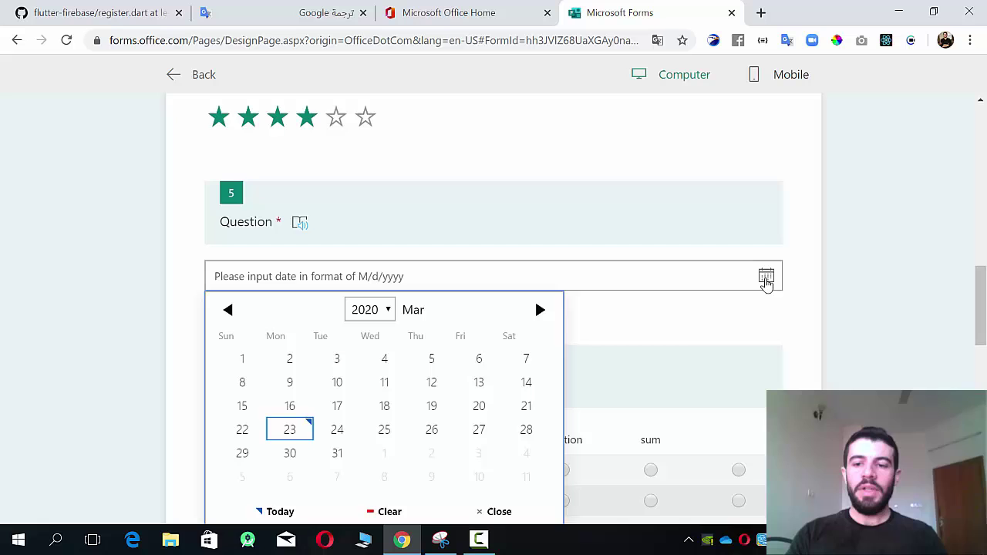
click(385, 406)
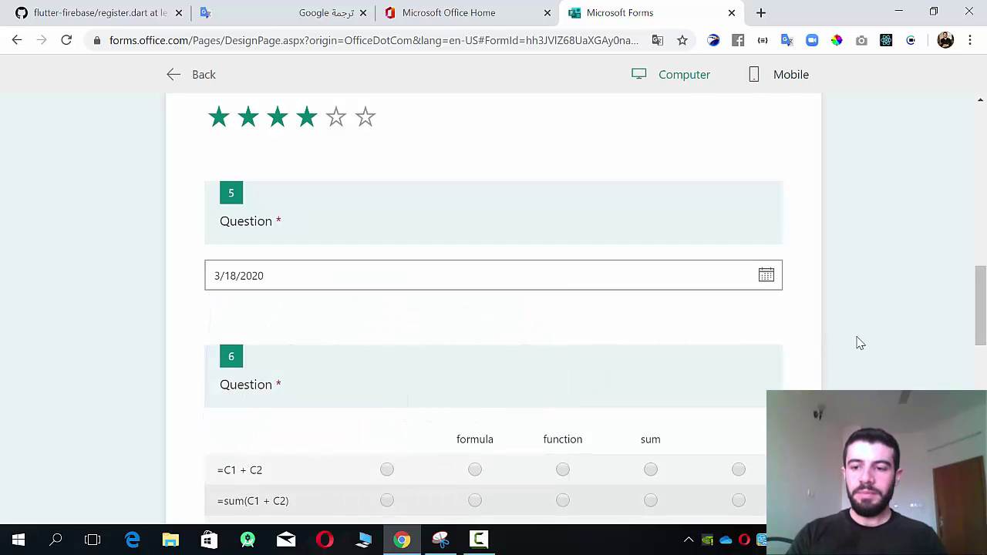
Step: In question 6, mark "formula" for the statement =C1 + C2 and "function" for =sum(C1 + C2)
scroll(976, 321, down, 4)
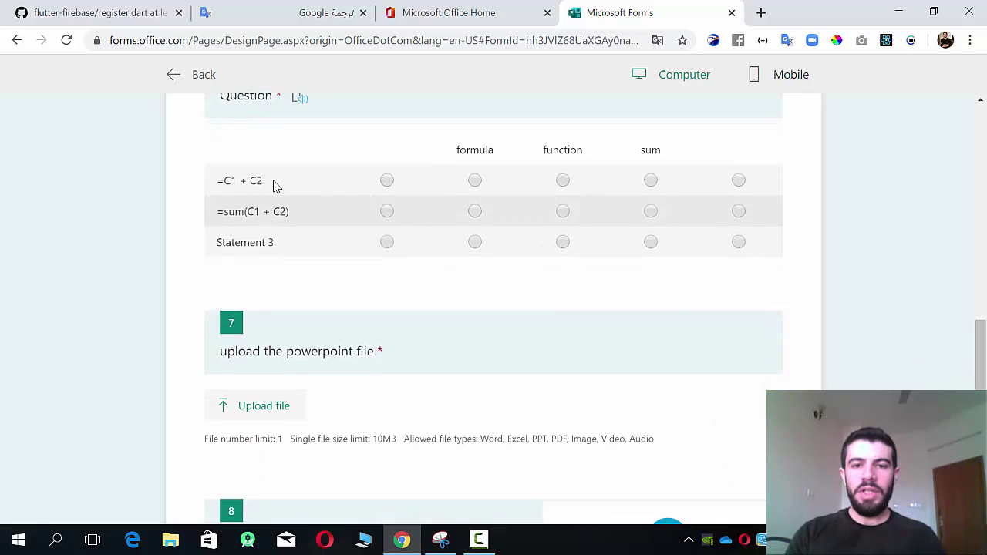
click(475, 184)
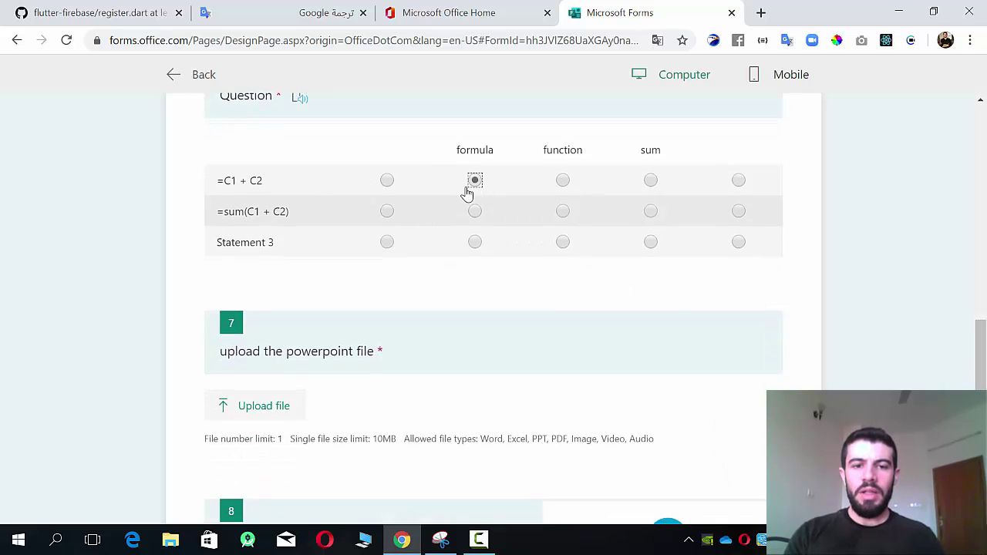
click(565, 213)
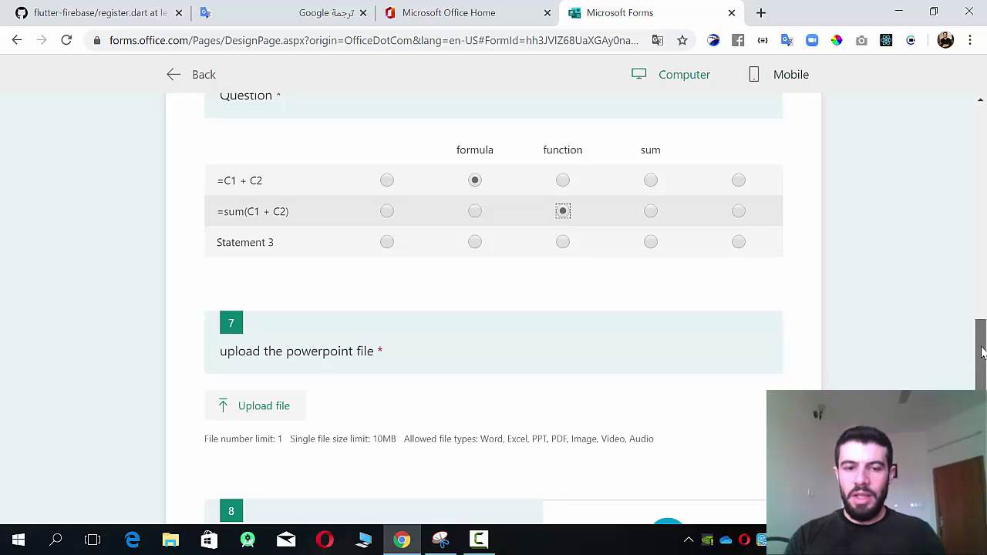
Step: Open the file chooser of upload question 7 and close it without choosing a file
scroll(979, 347, down, 2)
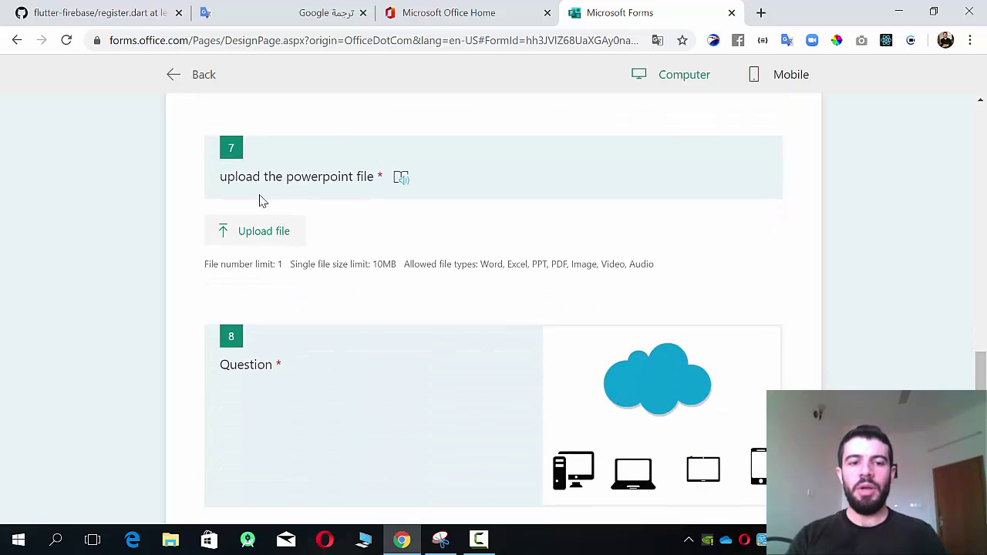
click(253, 231)
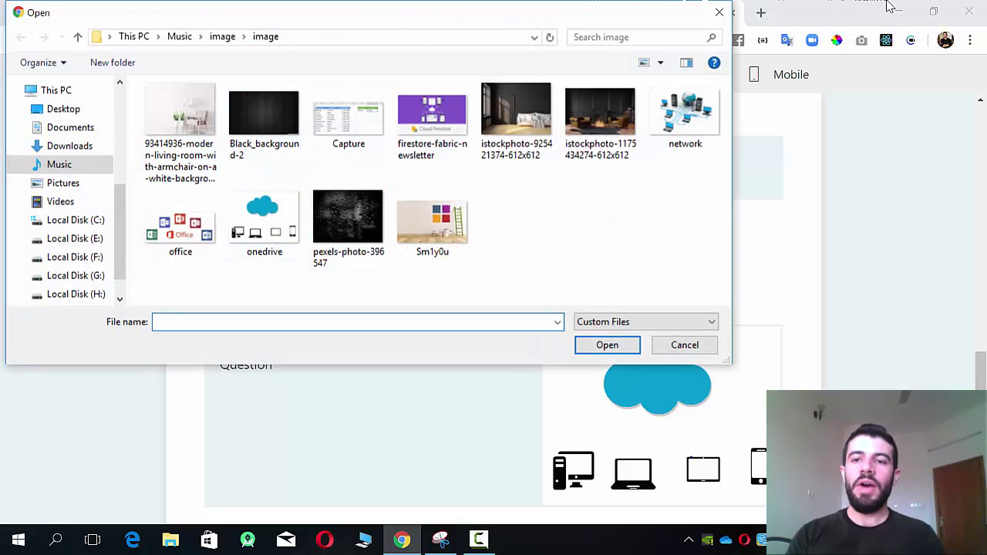
click(719, 12)
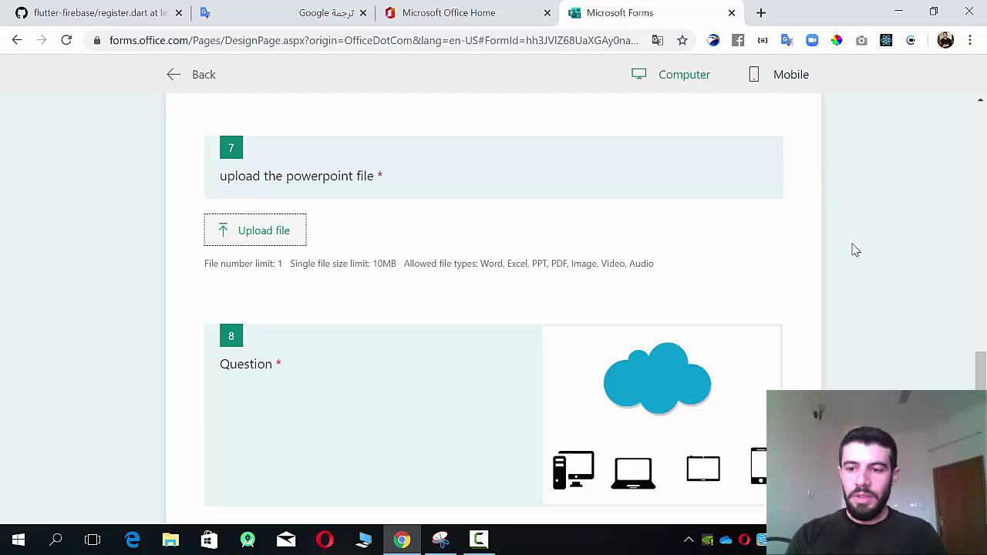
Step: Select Option 2 for image question 8 and enter "fsdf" as the answer to question 9
scroll(982, 357, down, 3)
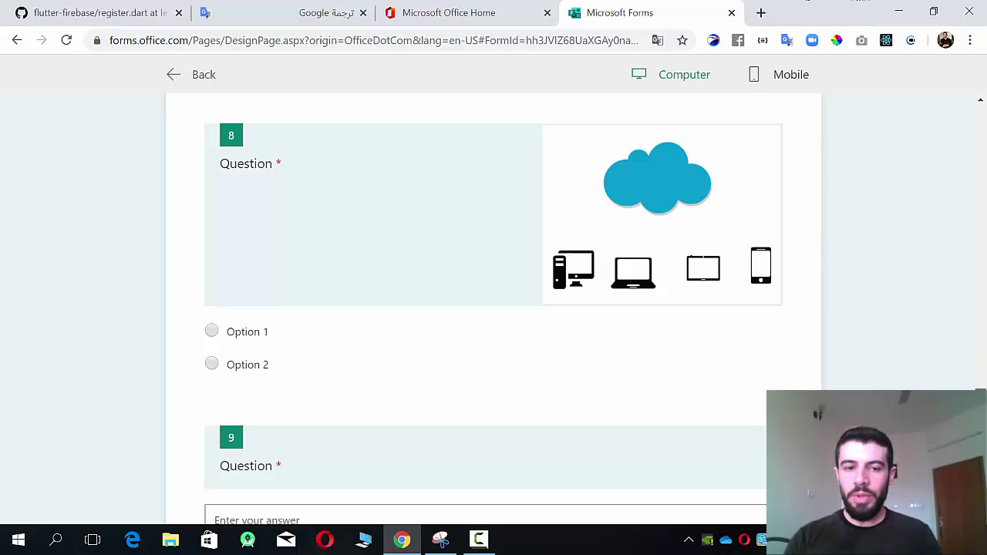
scroll(796, 367, down, 1)
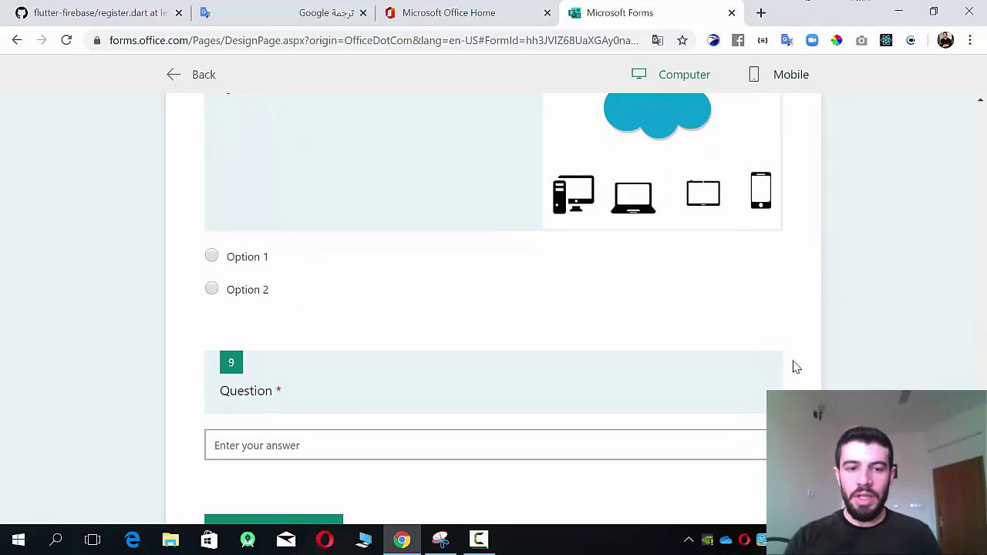
click(211, 289)
click(424, 447)
text(fsdf)
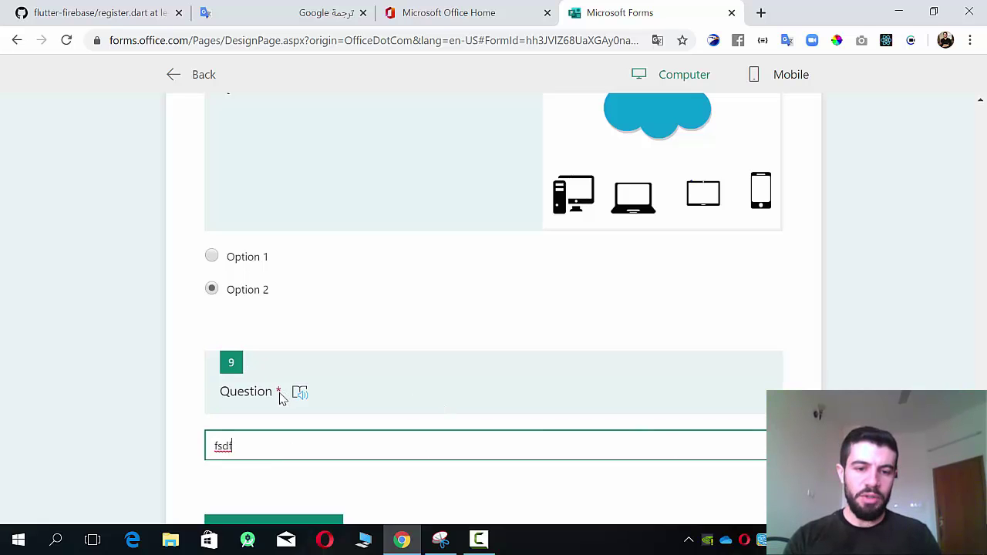
scroll(439, 404, down, 2)
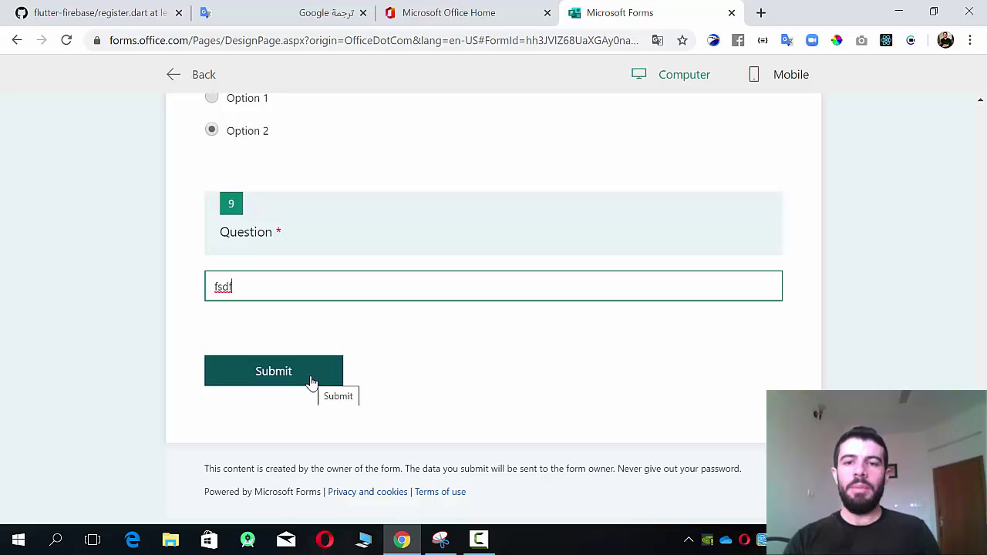
Step: Open question 9 in the Immersive Reader, have it read aloud, and close the reader
mouse_move(981, 470)
mouse_down()
mouse_move(986, 142)
mouse_move(980, 472)
mouse_up()
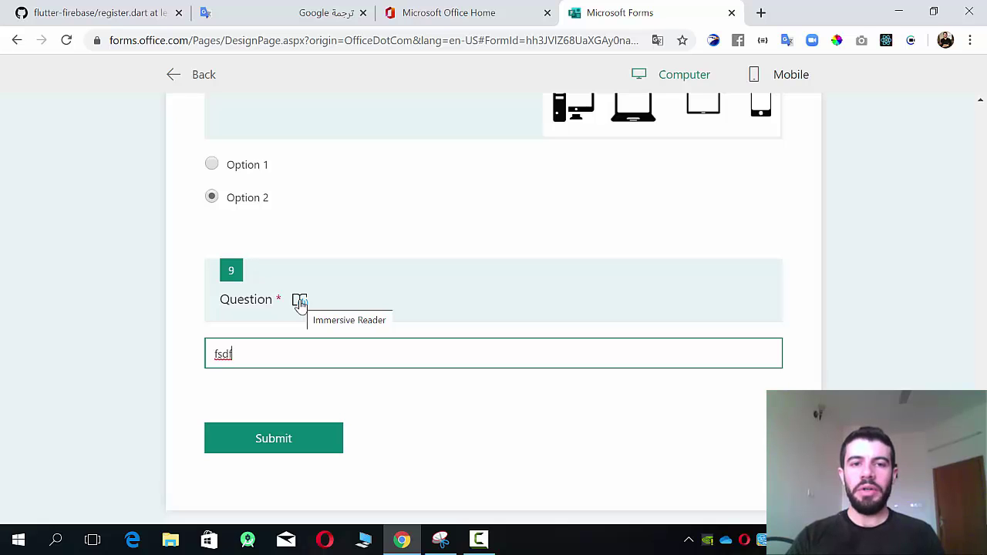
click(299, 301)
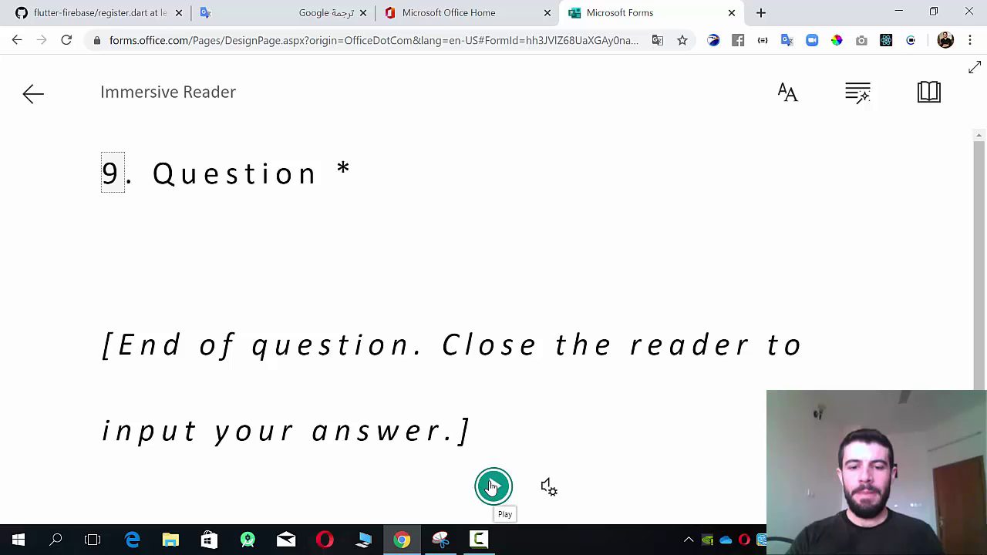
click(492, 486)
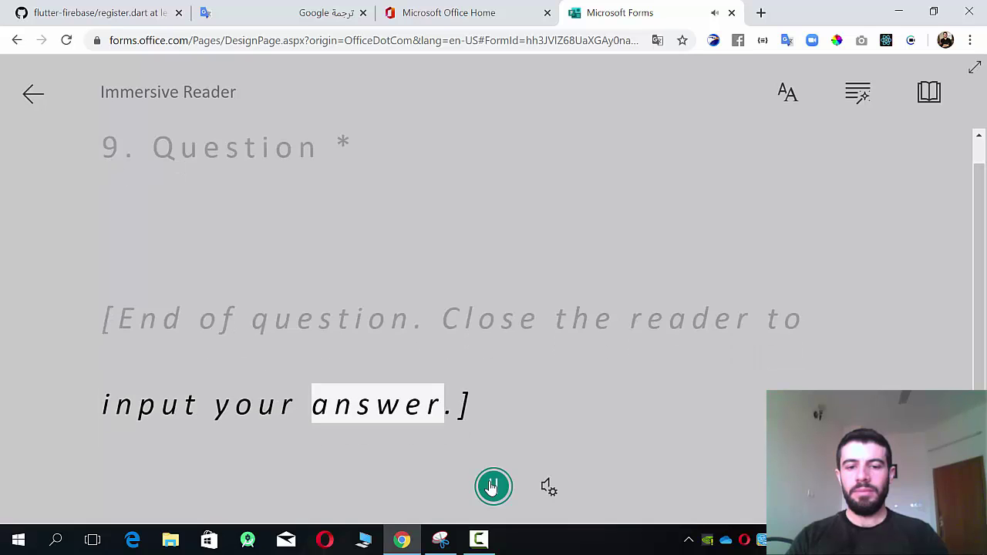
key(Escape)
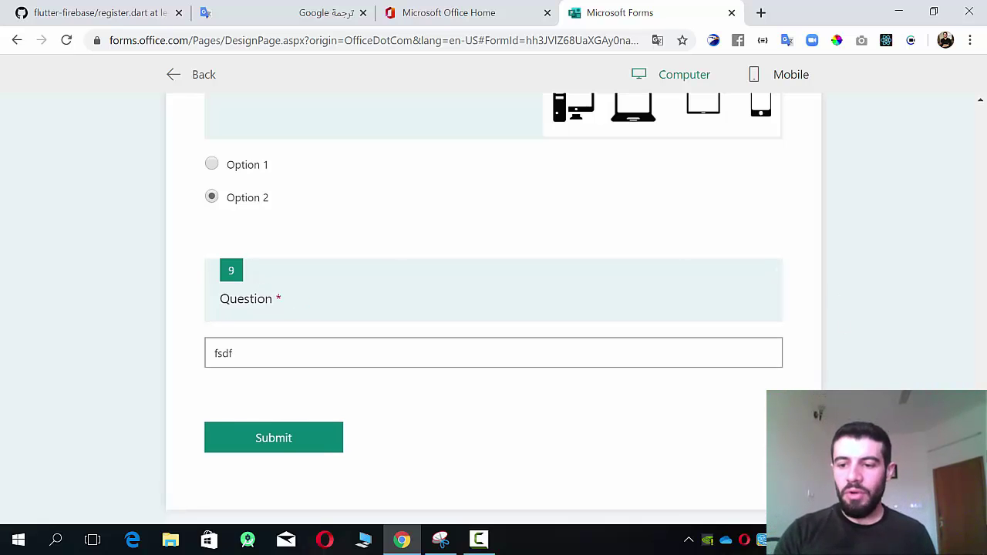
Step: Review the answered form, check how the preview looks on mobile, and return to the computer view
scroll(934, 377, up, 9)
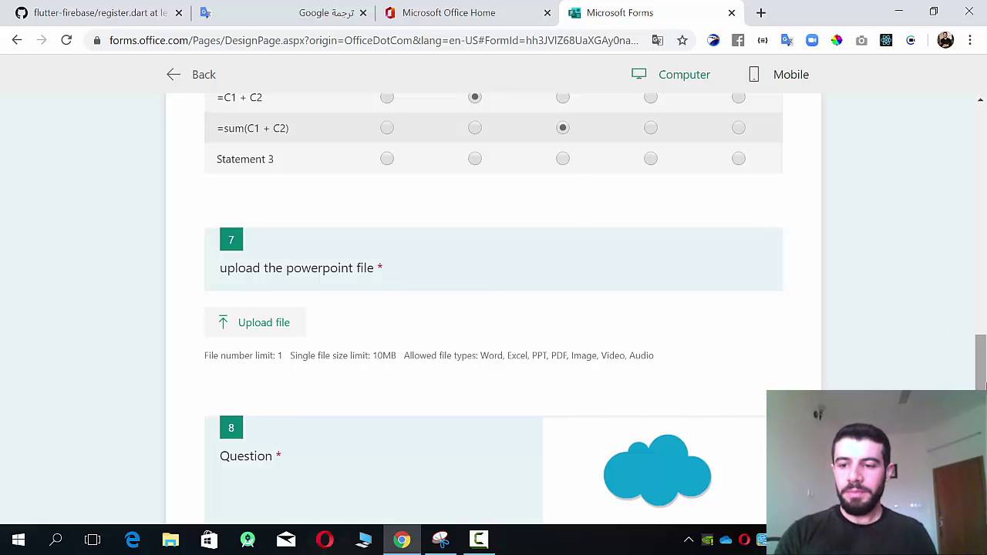
scroll(950, 328, down, 9)
drag(981, 470, 981, 138)
click(681, 76)
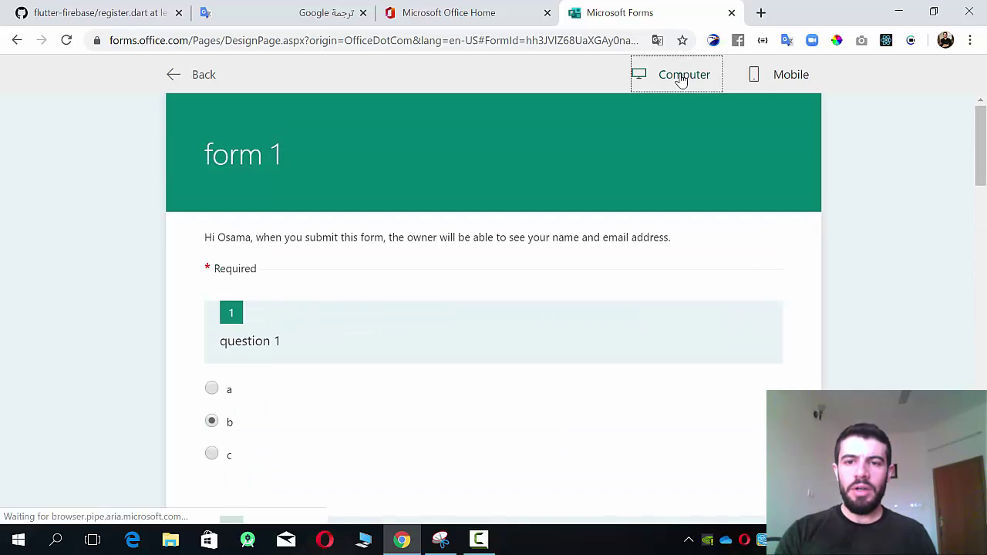
click(775, 80)
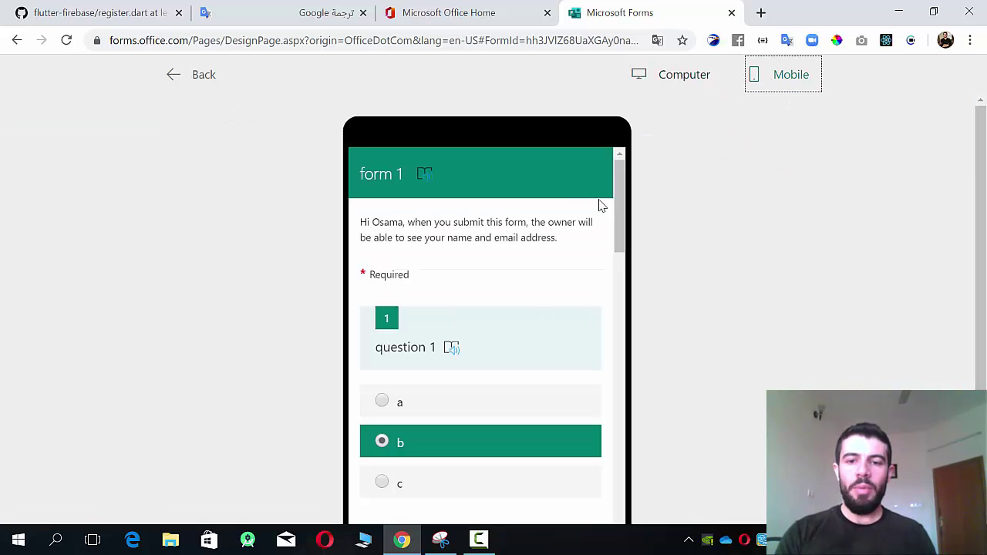
drag(621, 207, 671, 190)
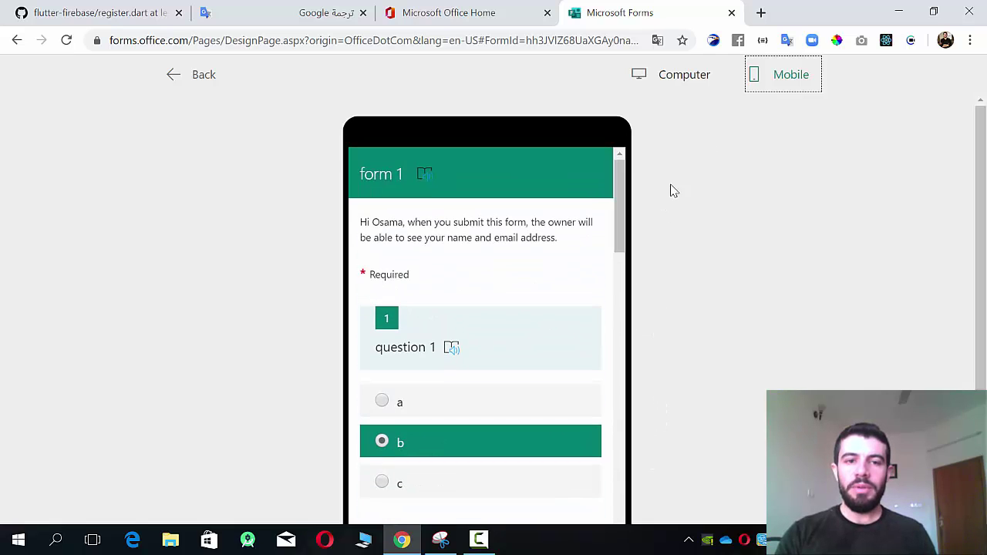
click(682, 75)
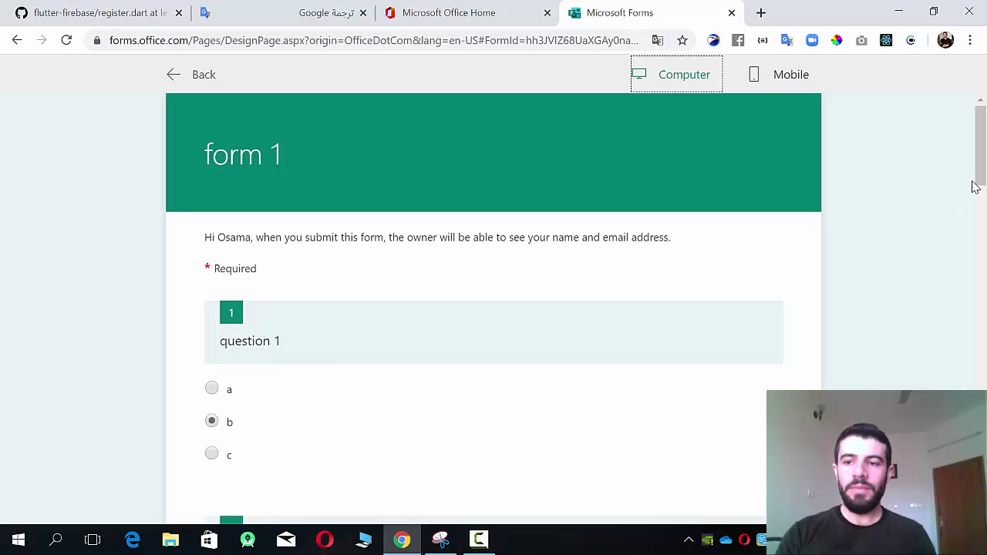
Step: Submit the completed preview response and go back to the form editor
drag(978, 185, 982, 452)
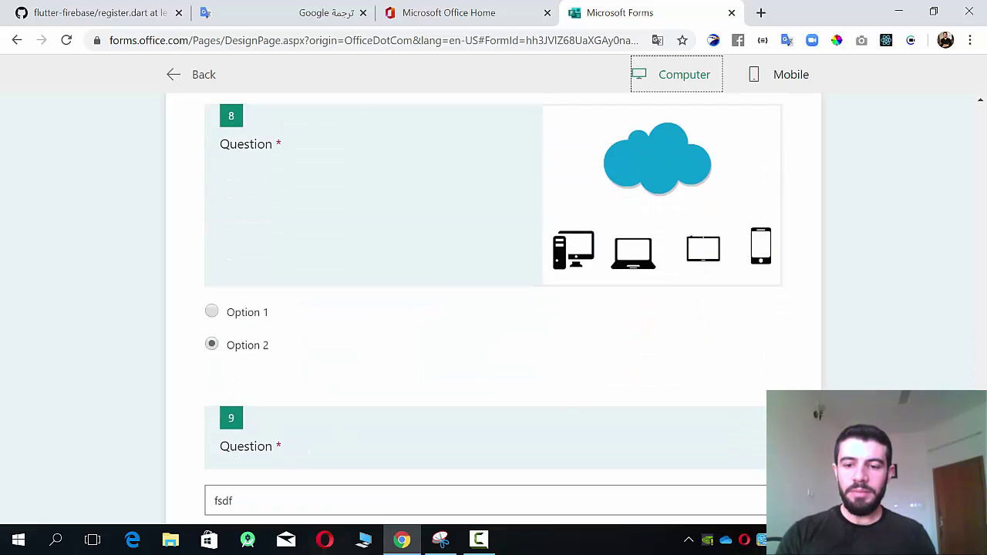
scroll(705, 463, down, 3)
click(315, 383)
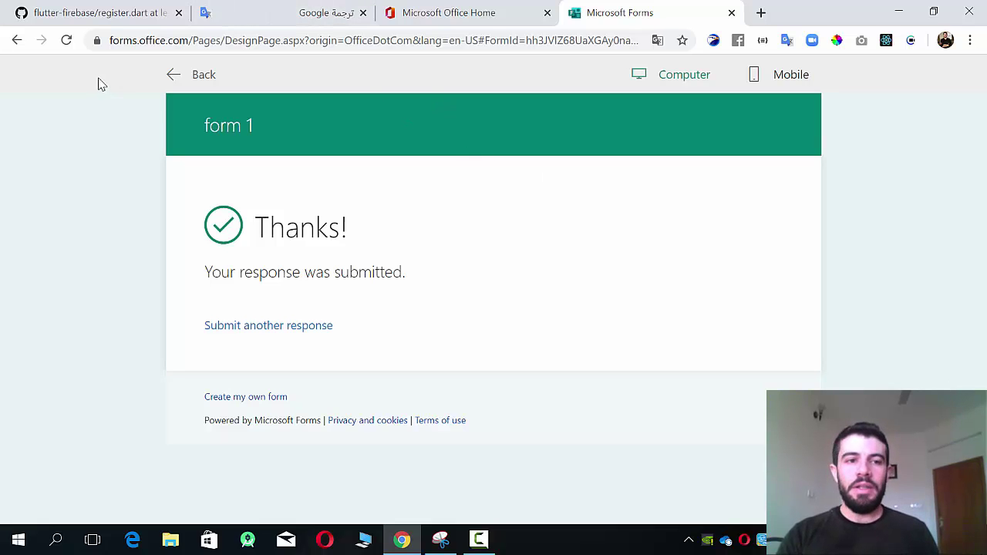
click(171, 75)
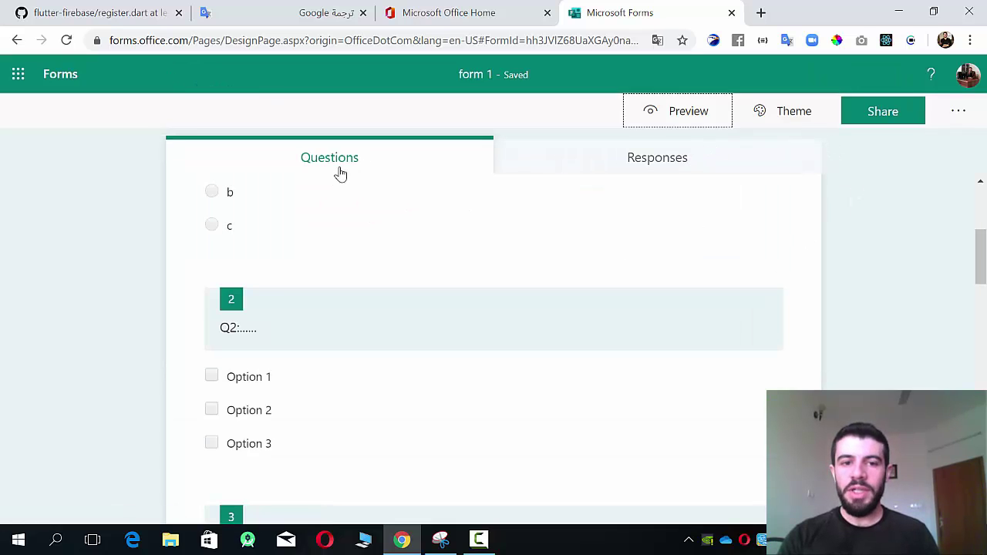
Step: View the form's responses summary, then look at the options for sharing it and collecting responses
click(678, 161)
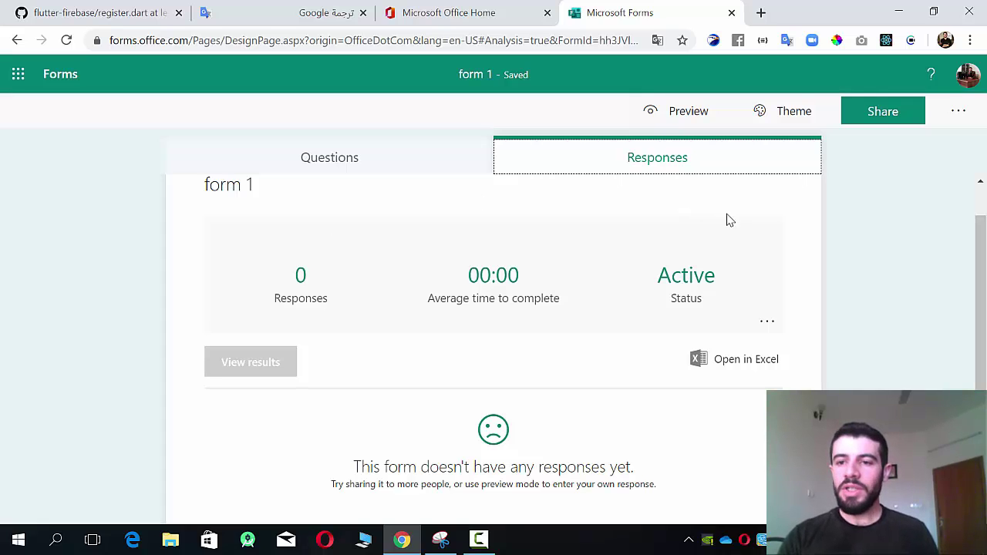
click(871, 114)
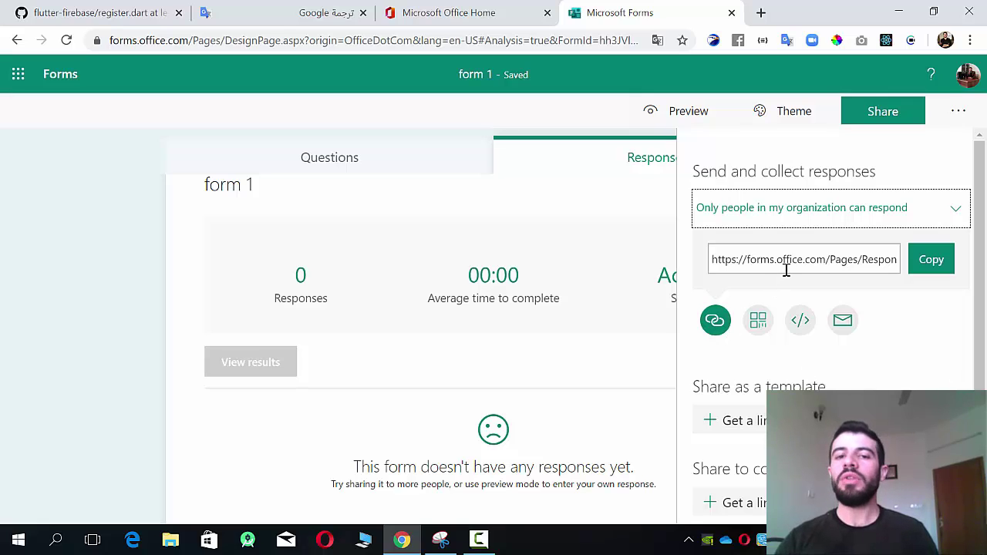
key(Escape)
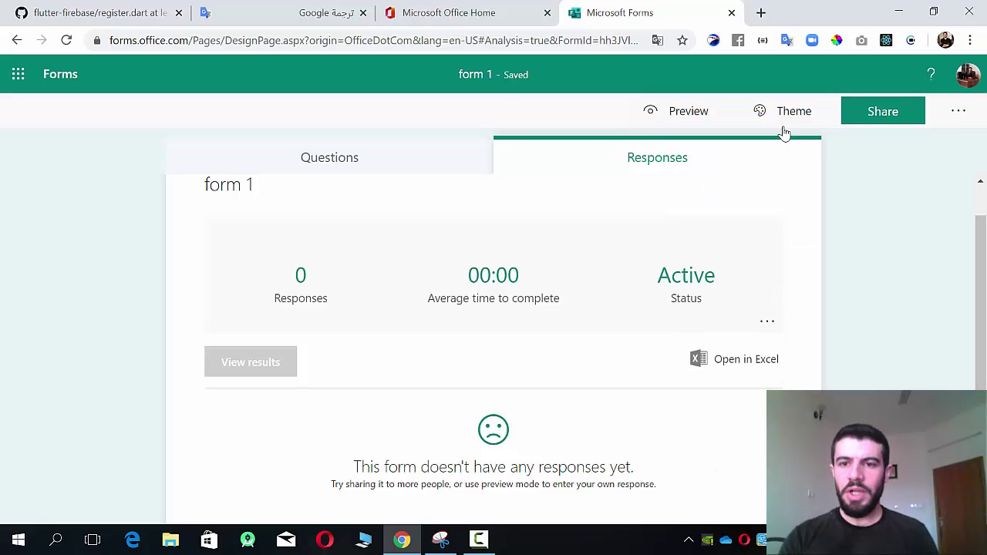
Step: Return to the form's questions, try the living-room theme, apply the outer-space theme with the rocket instead, and preview the form
click(331, 166)
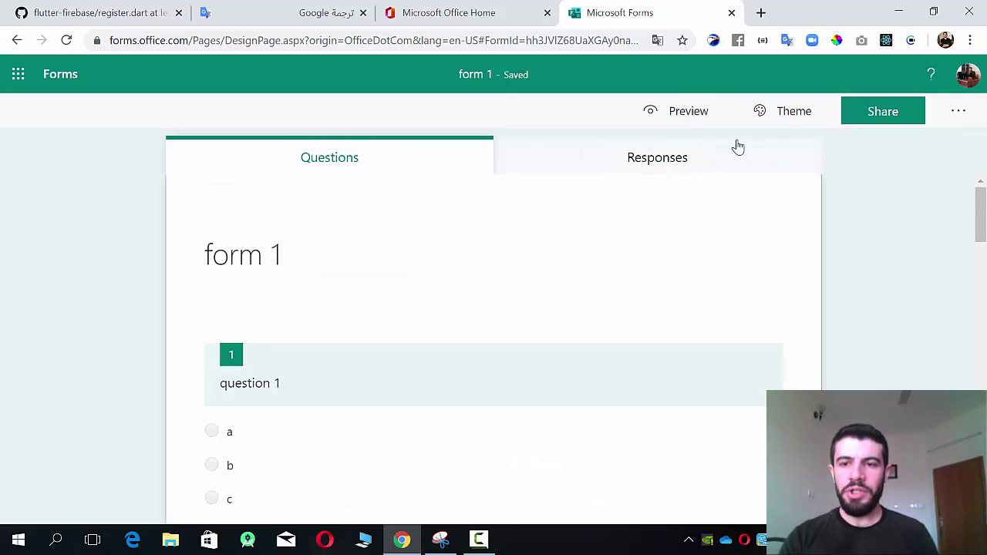
click(786, 114)
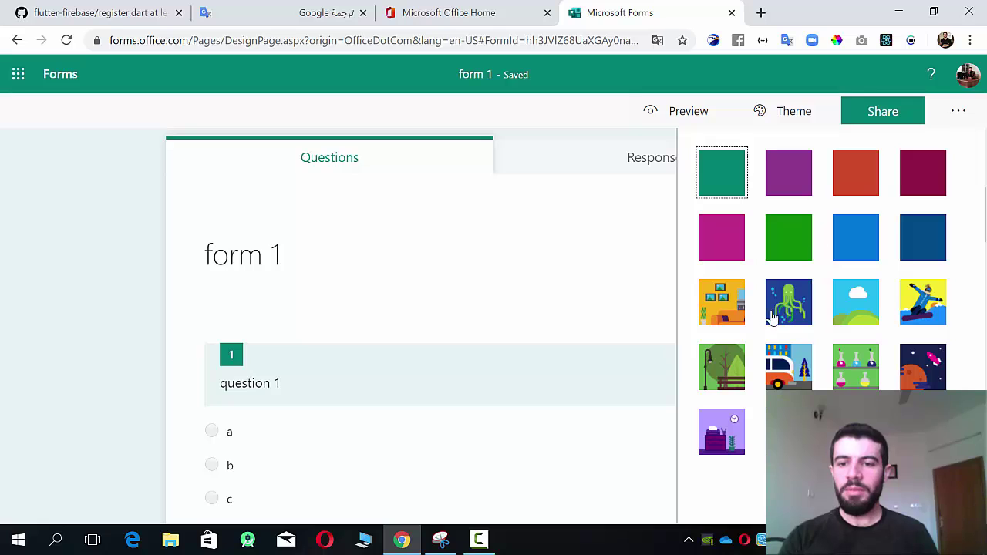
click(734, 318)
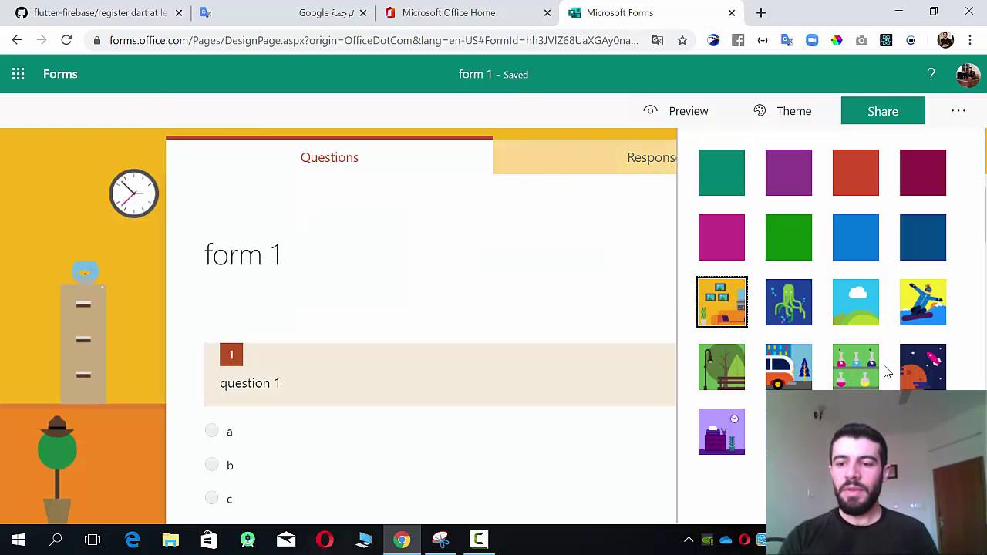
click(914, 368)
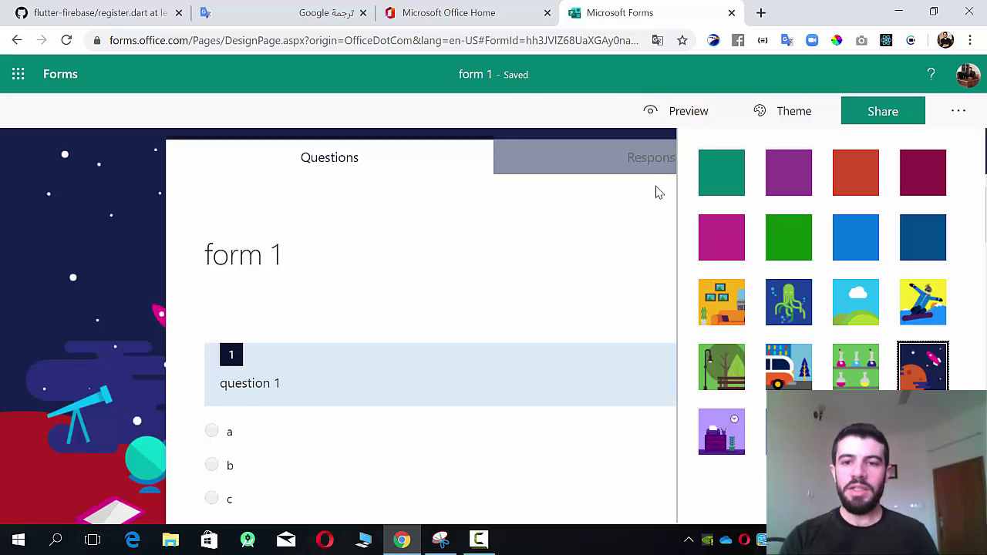
click(676, 114)
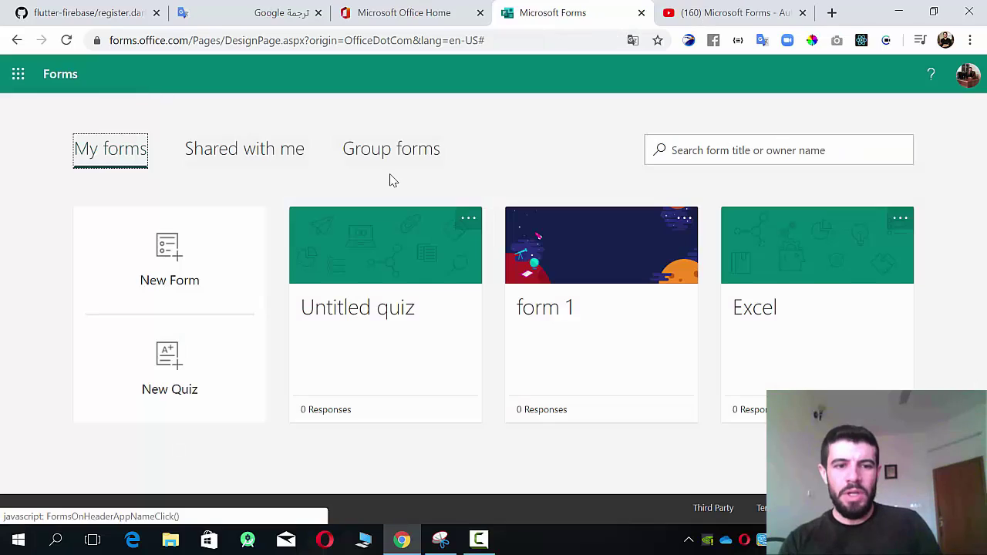
Step: Create a new quiz and title it "Quiz2"
click(205, 367)
click(391, 262)
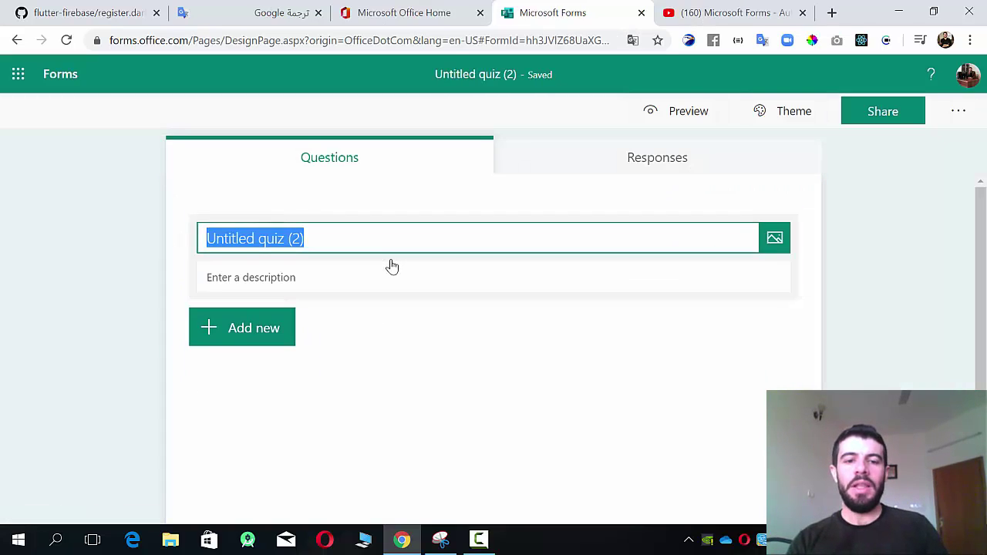
text(Quiz)
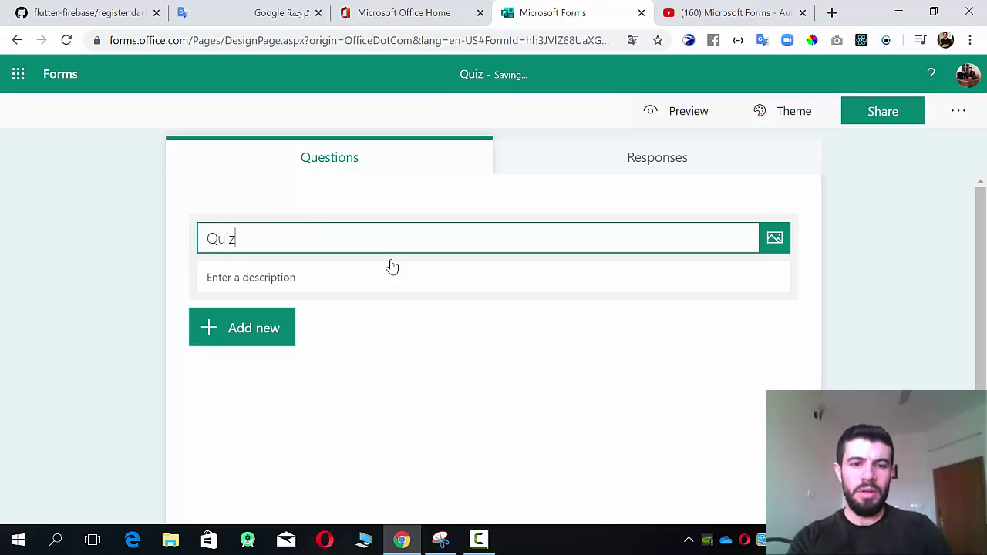
text(2)
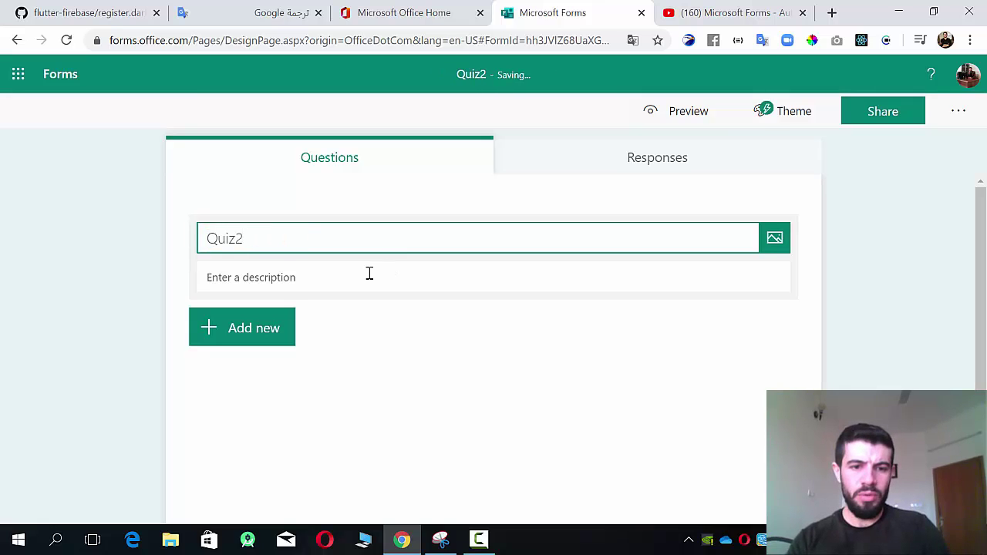
Step: Add a single-answer choice question to the quiz, keeping its default question text and two options
click(280, 321)
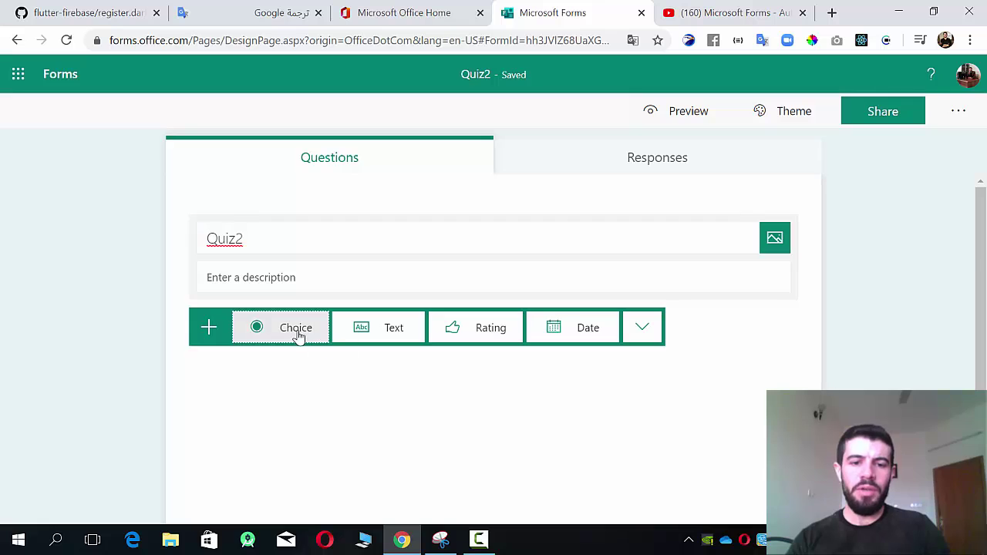
click(299, 337)
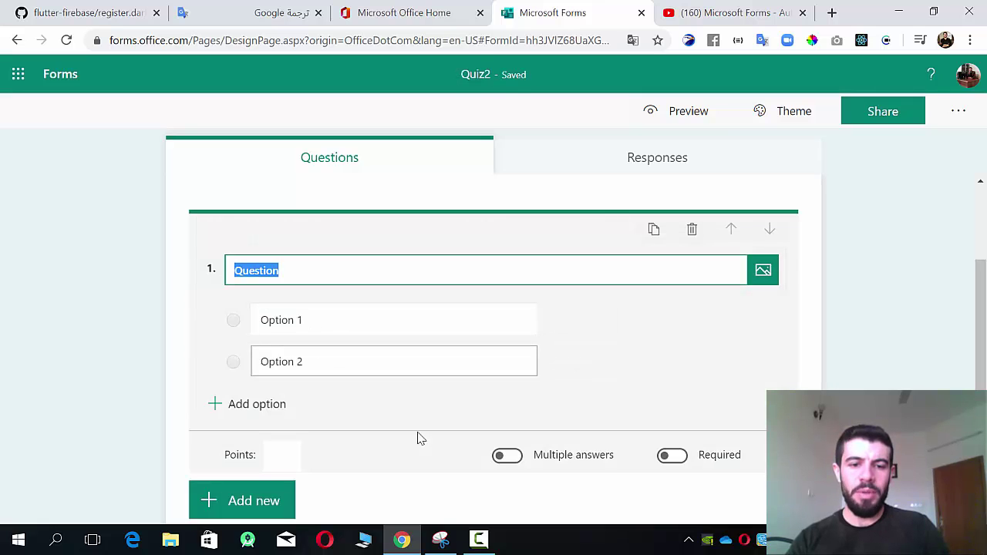
click(967, 351)
scroll(975, 346, down, 1)
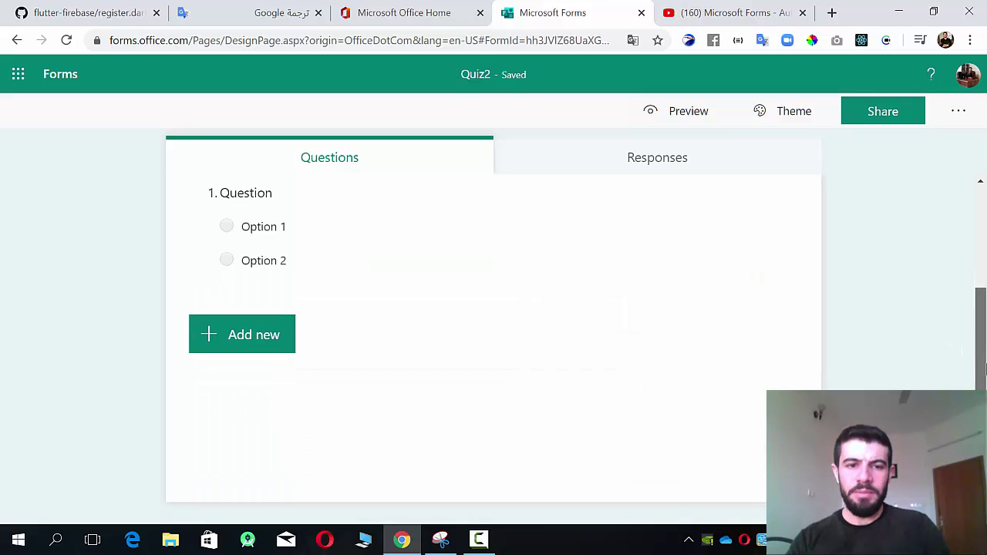
Step: Add a second choice question with the default text and options, and allow multiple answers for it
click(236, 345)
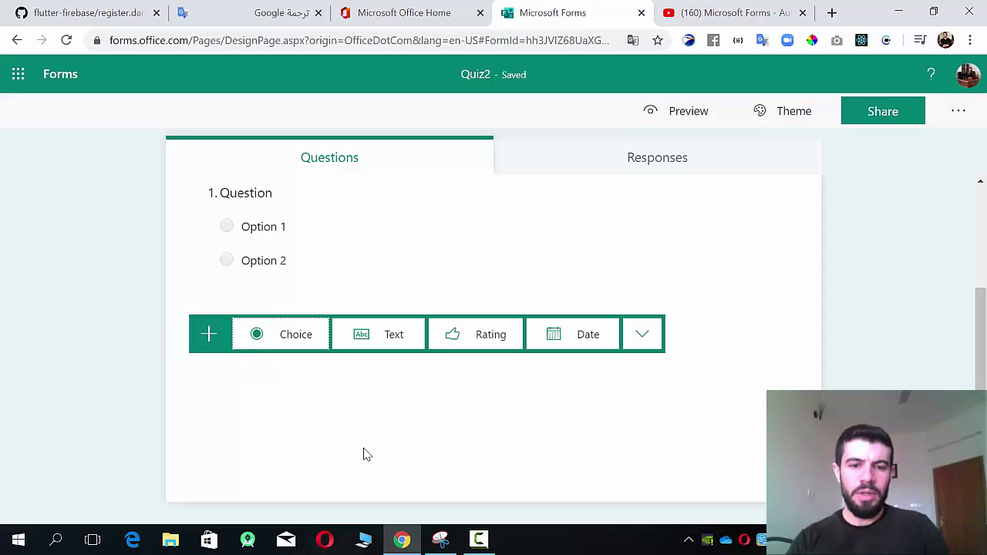
click(278, 339)
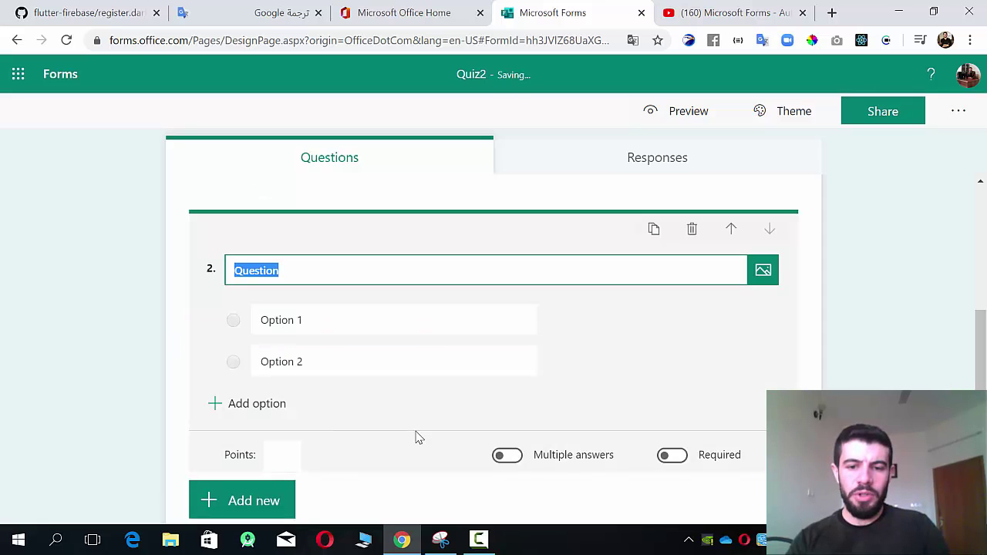
click(516, 461)
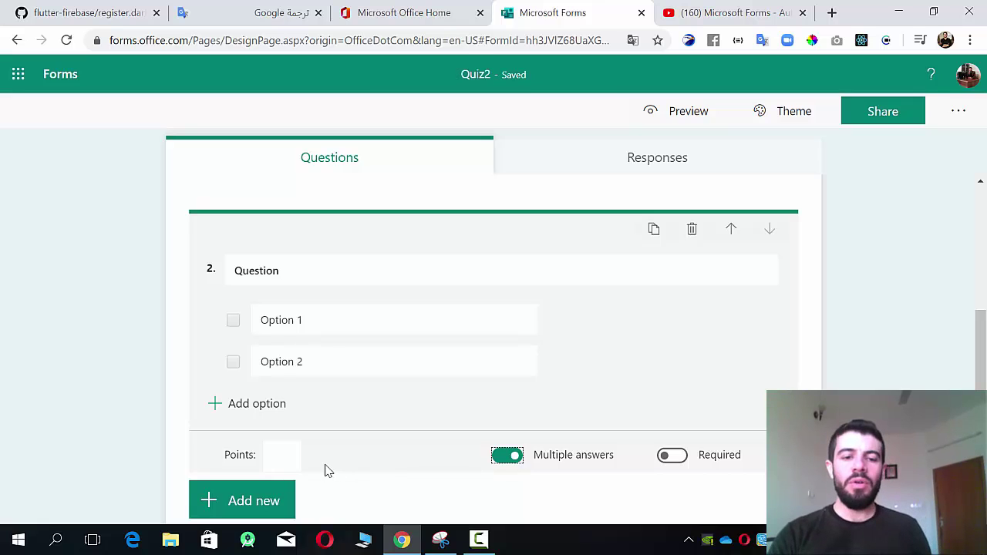
Step: Add a short-answer text question as question 3, keeping its default question text
click(282, 495)
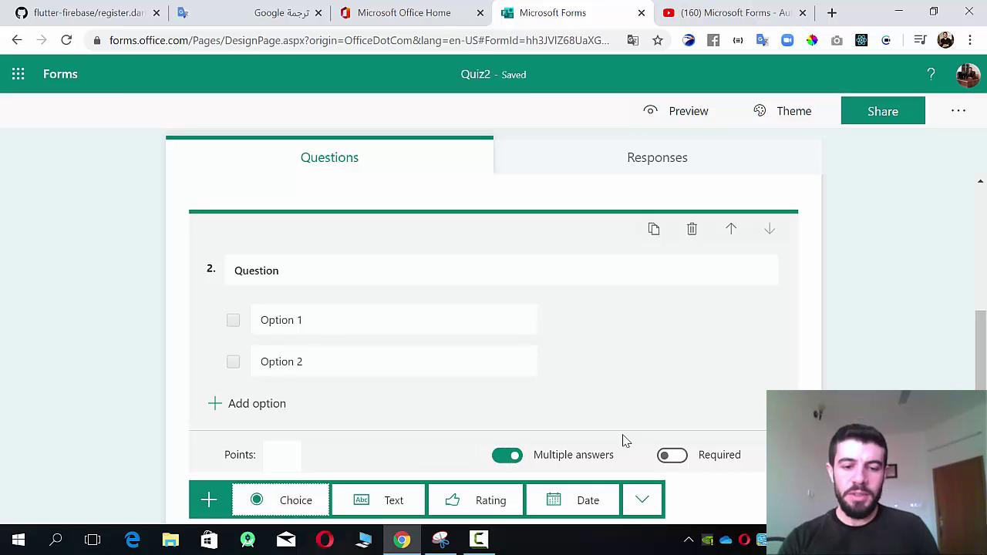
click(385, 509)
key(Escape)
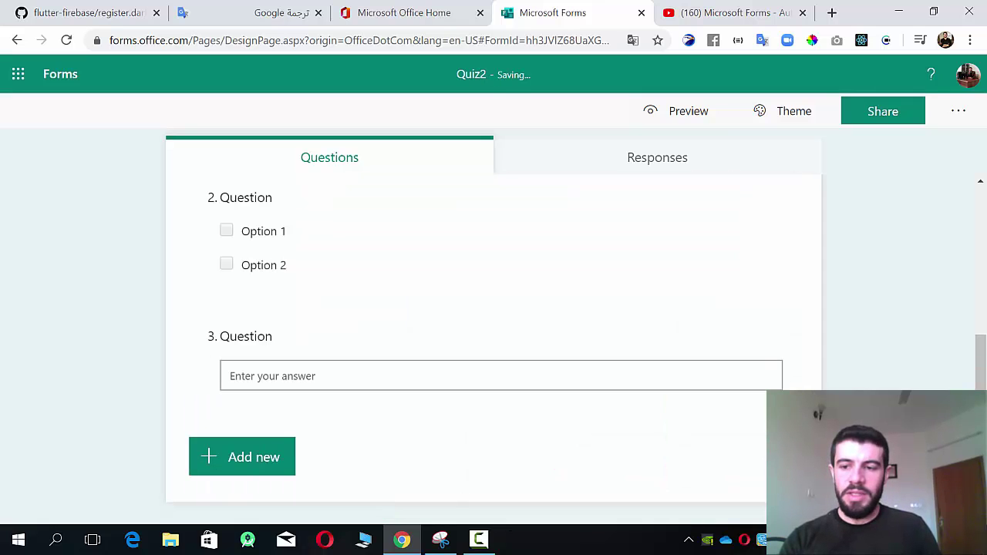
Step: Mark Option 2 as the correct answer of question 1
drag(983, 396, 985, 260)
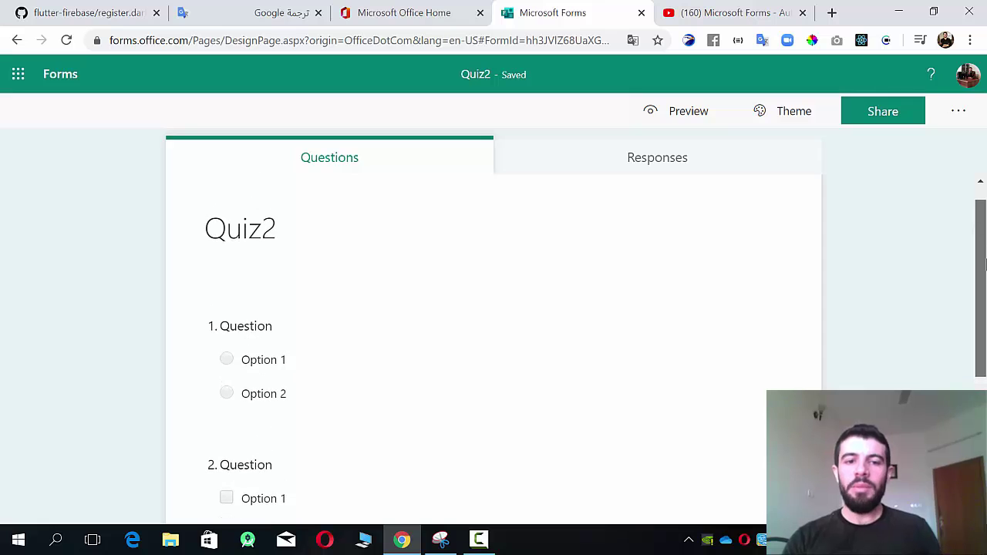
scroll(984, 263, down, 1)
click(637, 309)
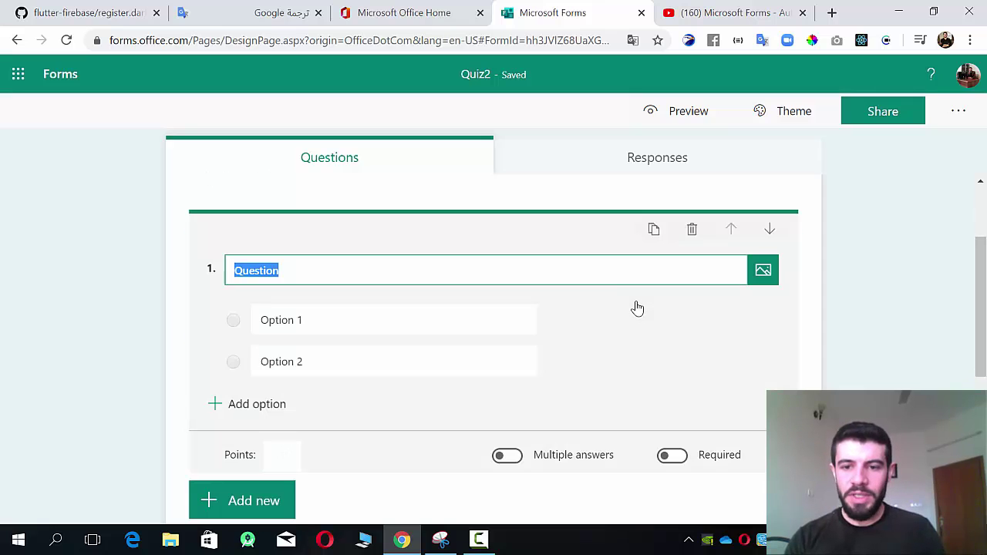
mouse_move(548, 318)
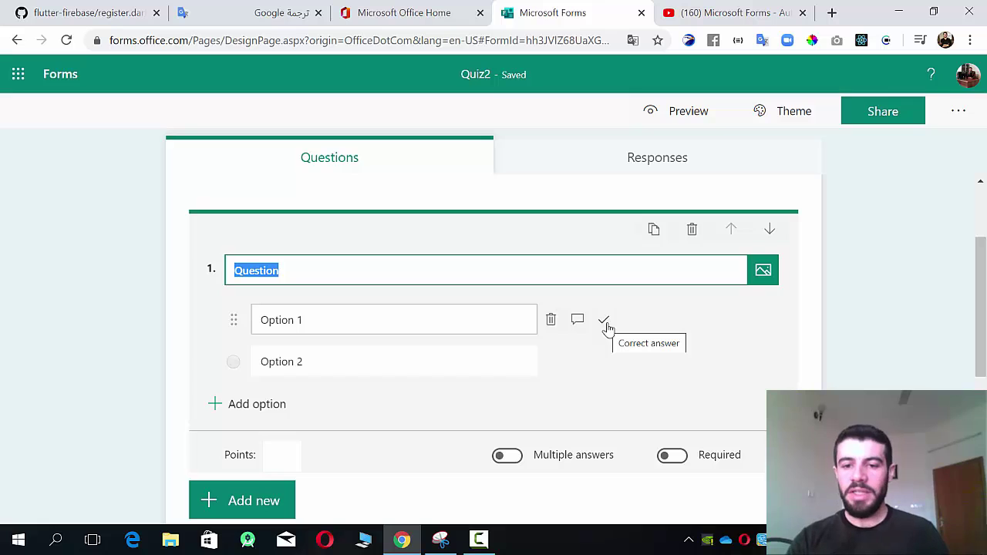
click(605, 362)
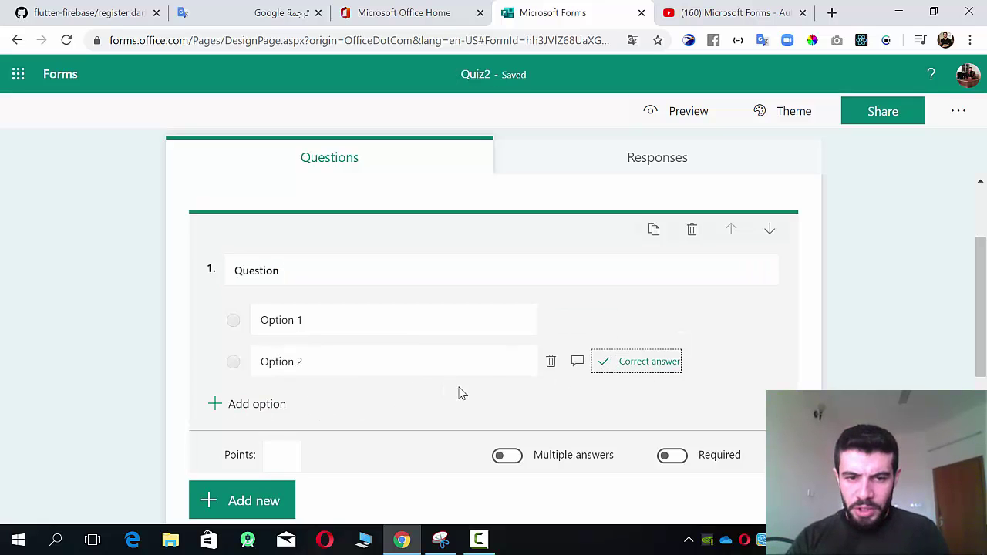
click(973, 268)
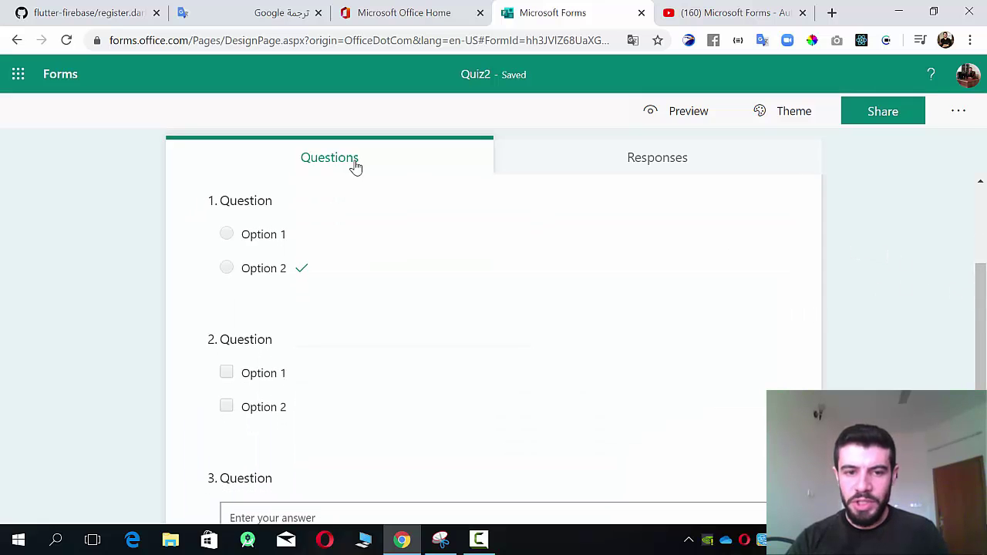
Step: Set the points for question 1 to 1
click(368, 236)
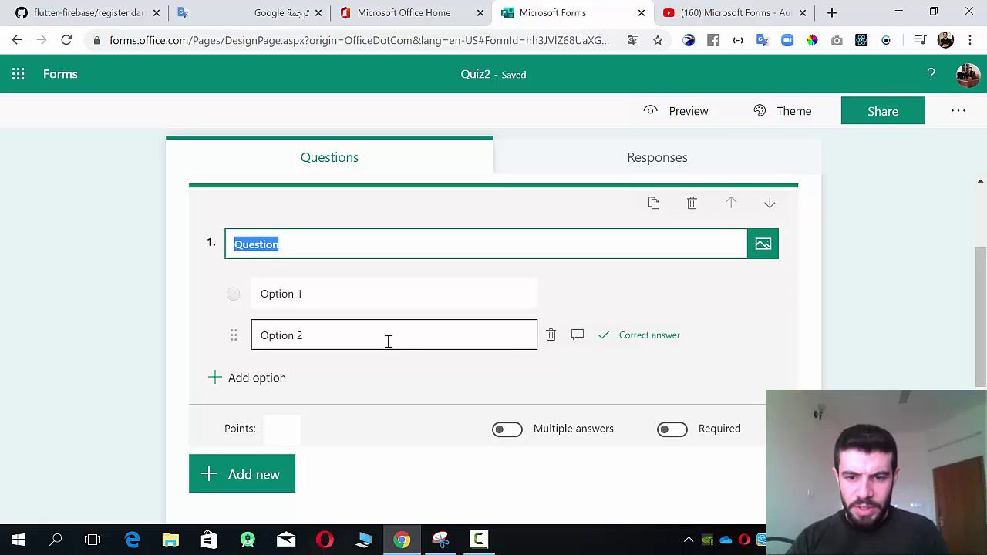
click(265, 432)
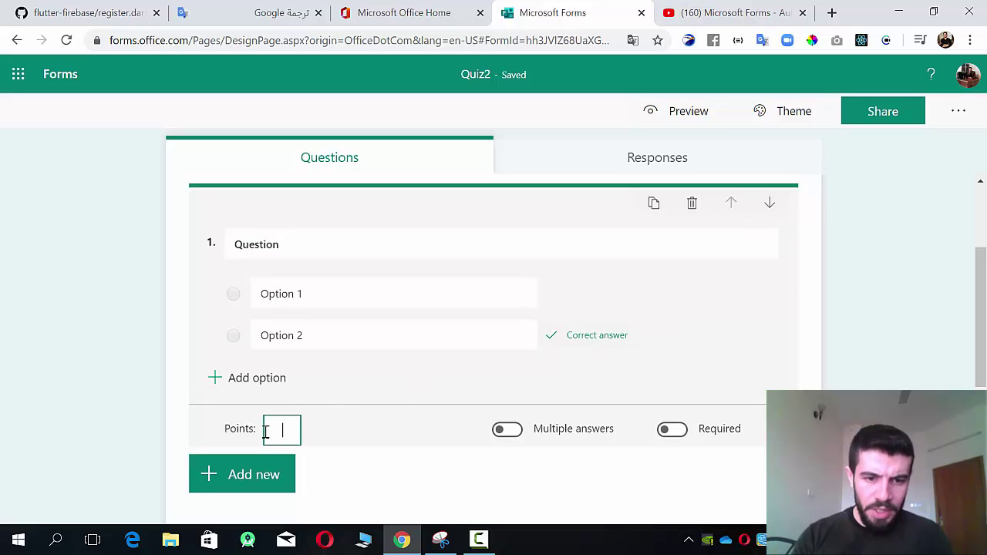
text(1)
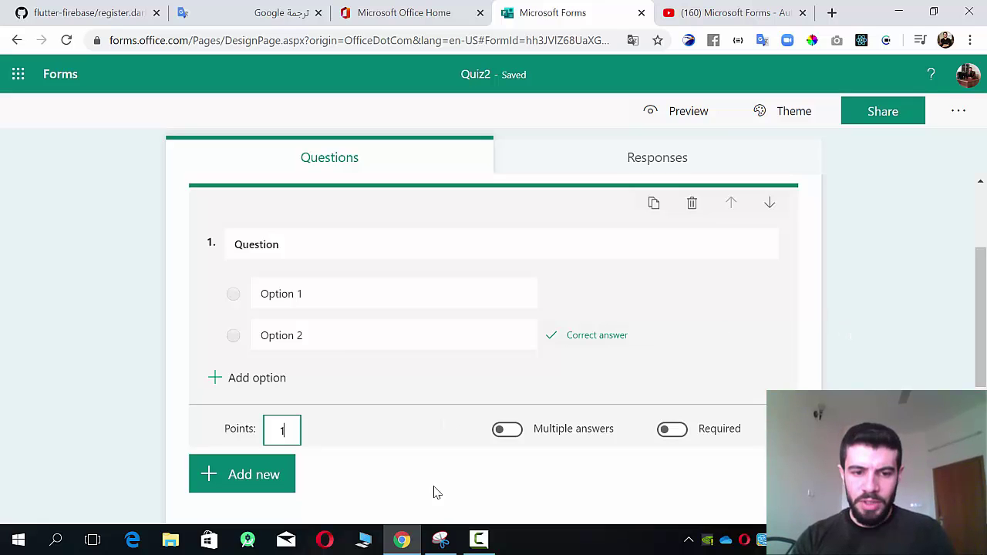
click(935, 358)
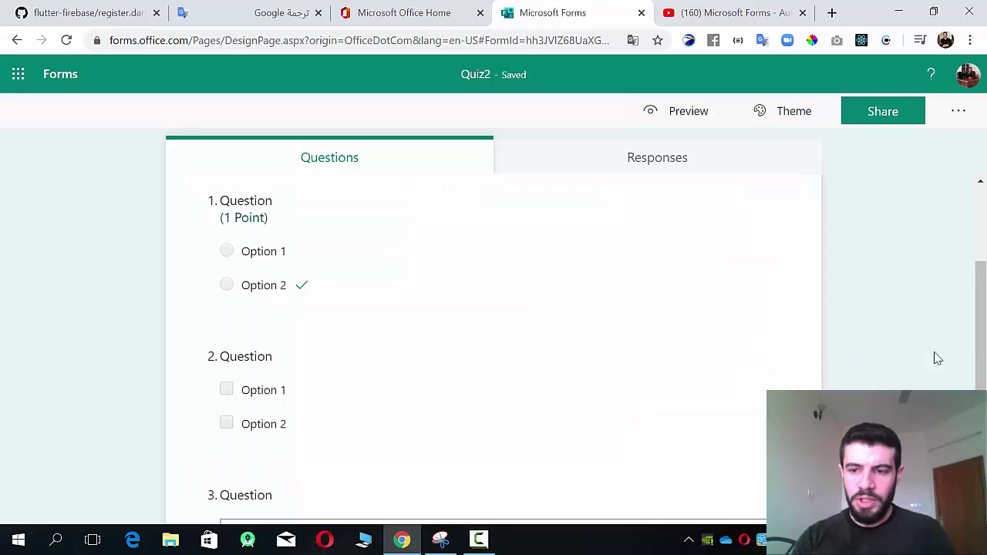
Step: Add two more options, Option 3 and Option 4, to question 2
scroll(976, 351, down, 2)
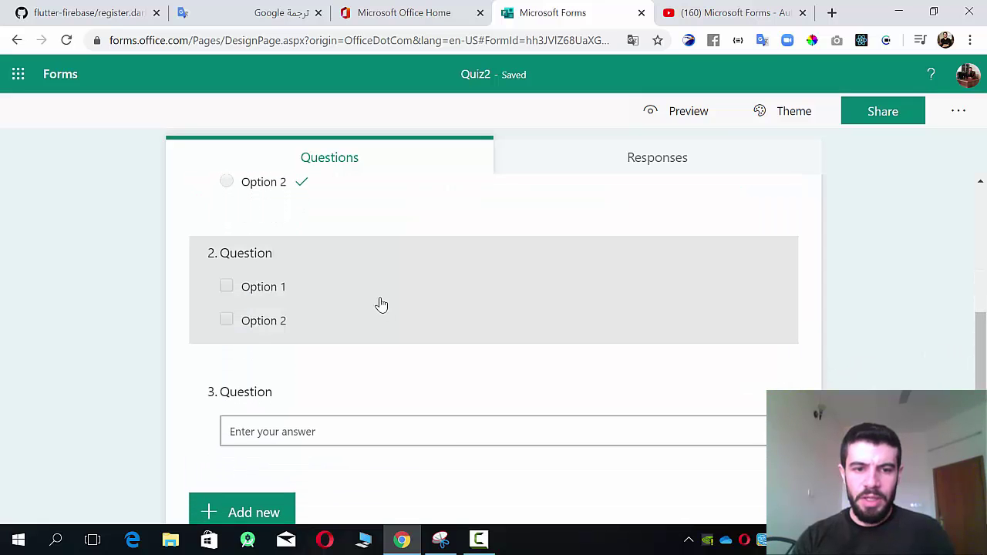
click(322, 316)
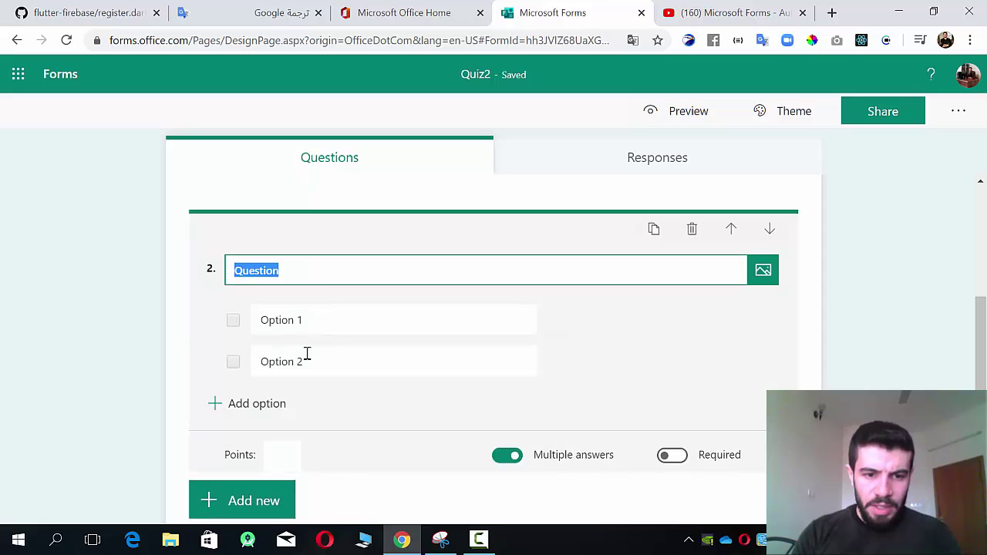
click(262, 404)
click(269, 446)
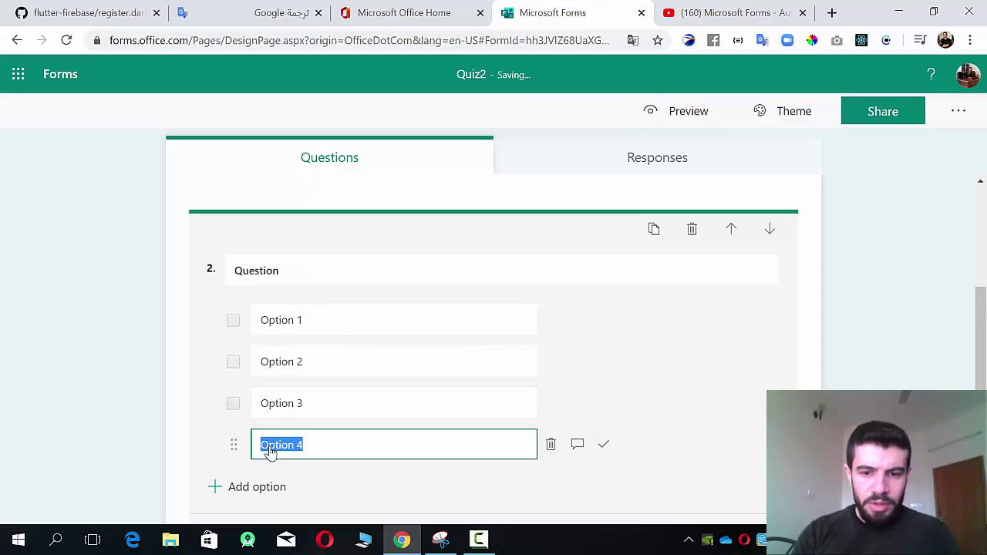
Step: Mark Option 1 and Option 3 as the correct answers of question 2
mouse_move(491, 312)
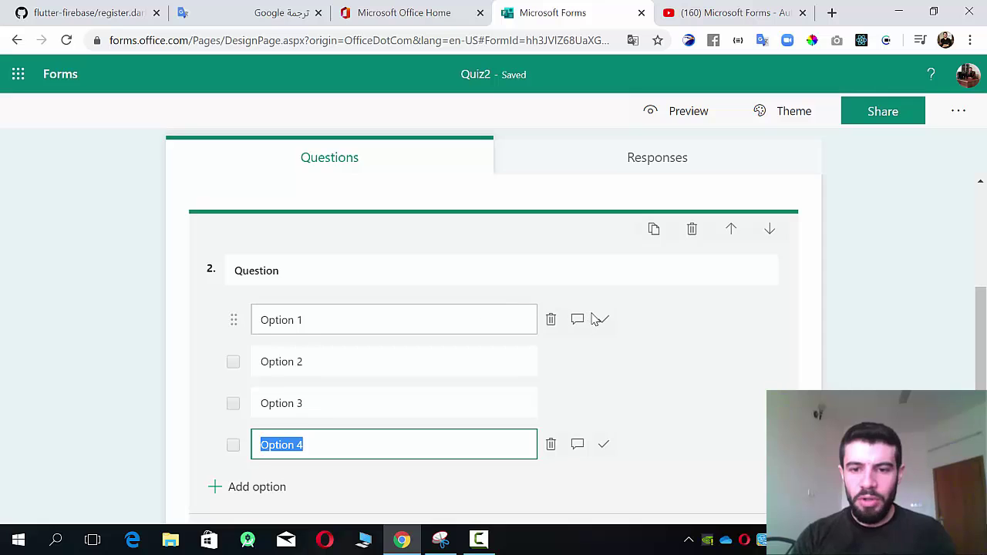
click(604, 322)
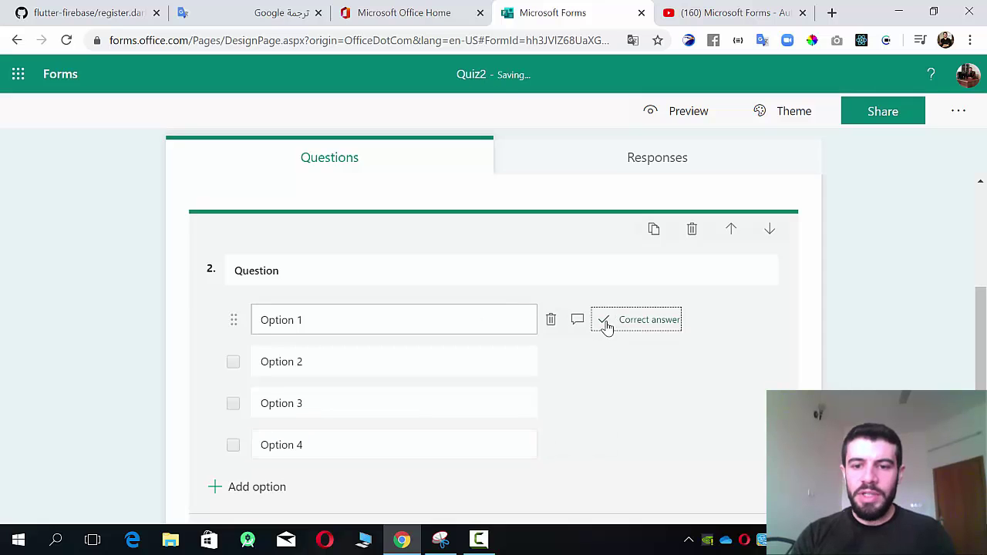
click(604, 403)
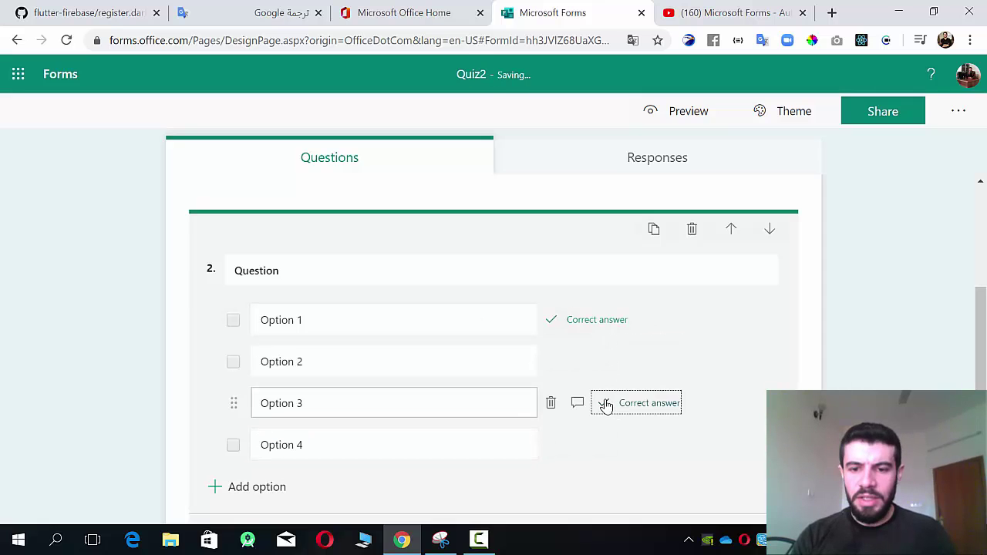
click(940, 369)
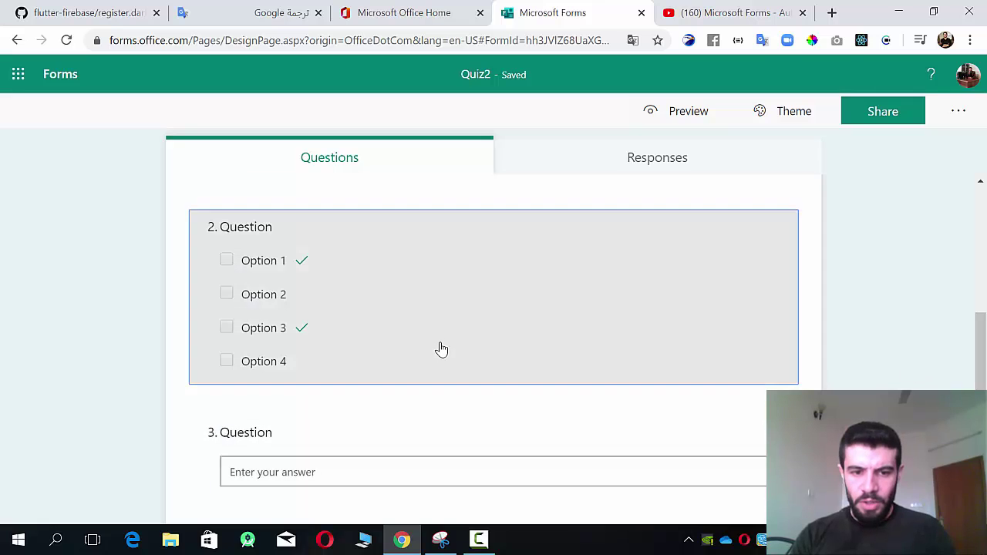
Step: Set the points for question 2 to 1
click(441, 347)
click(272, 510)
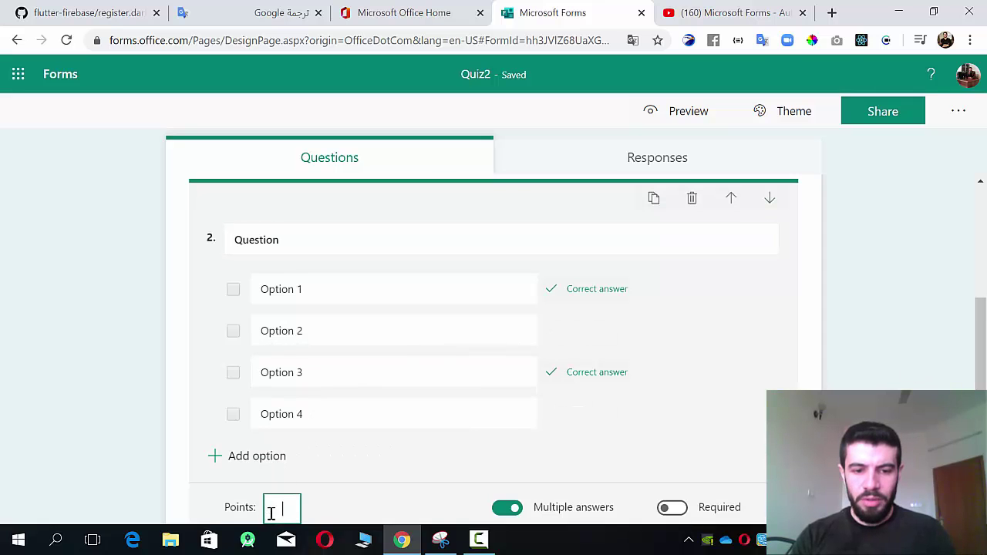
text(1)
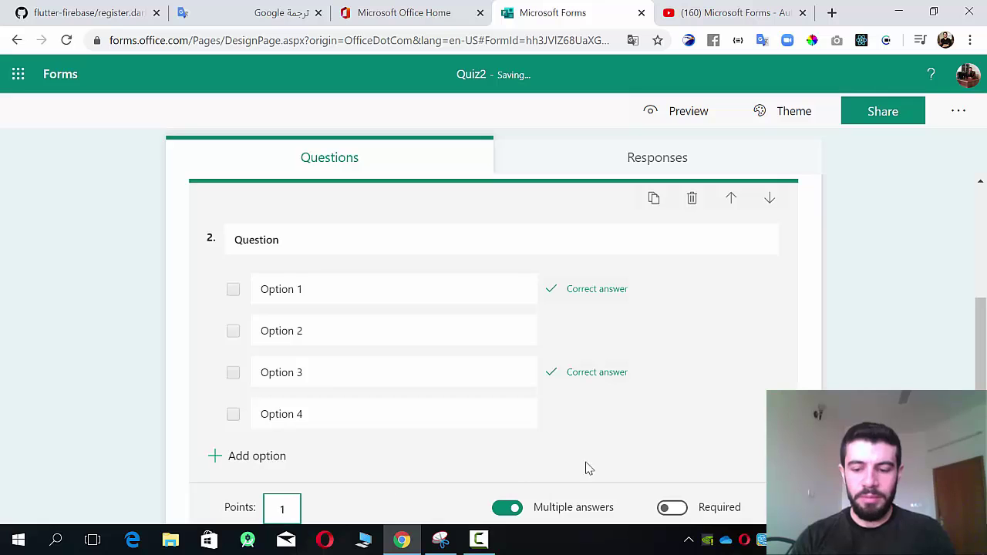
click(969, 366)
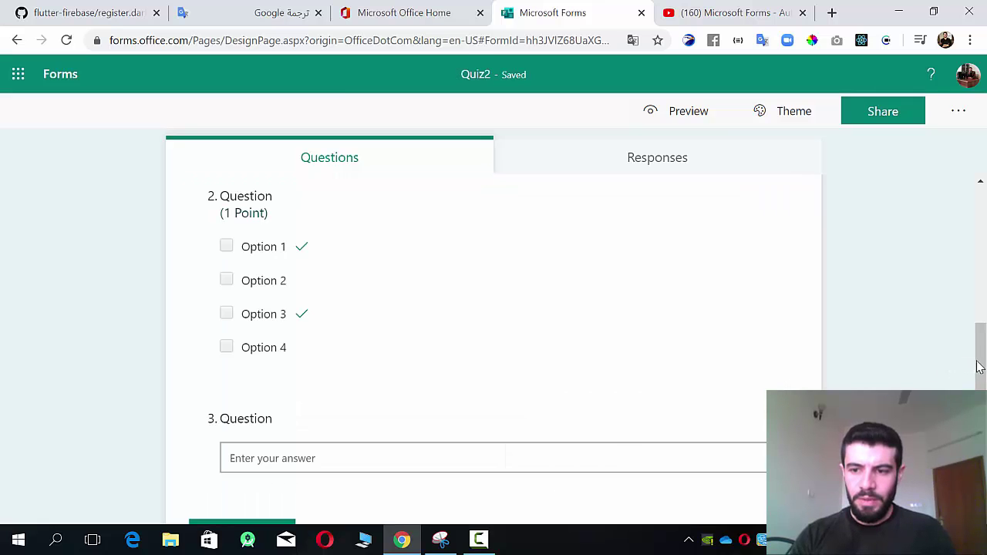
Step: Set the points for question 3 to 2
drag(978, 367, 978, 404)
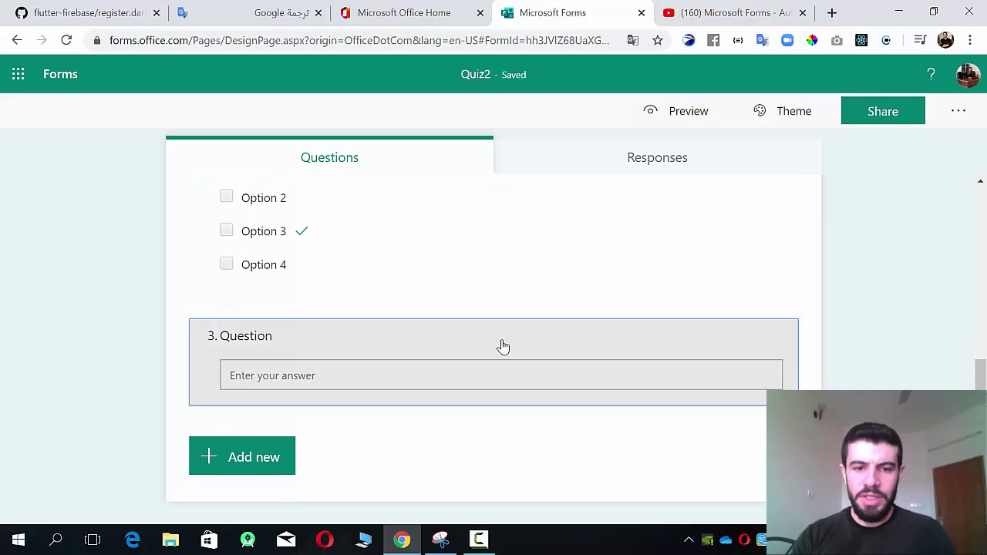
click(503, 347)
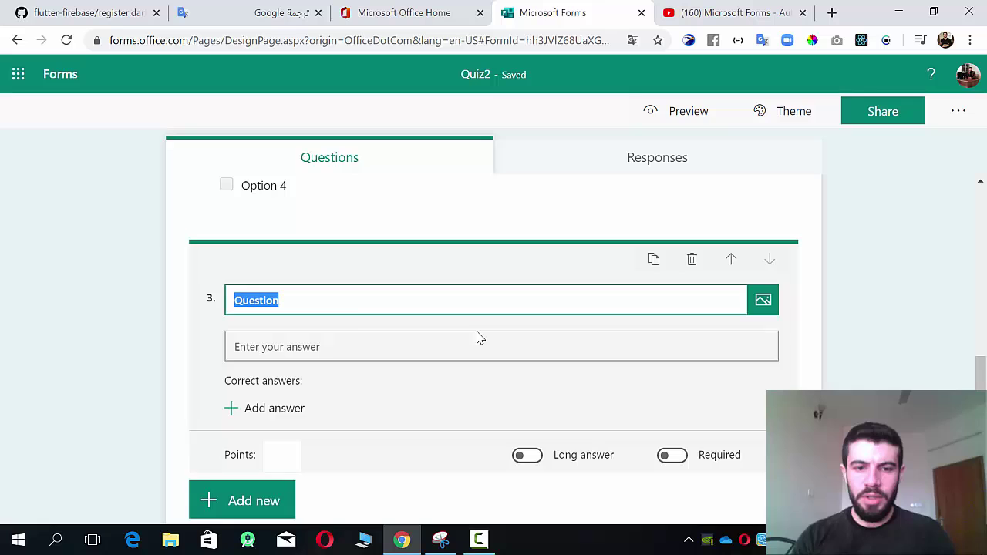
click(419, 357)
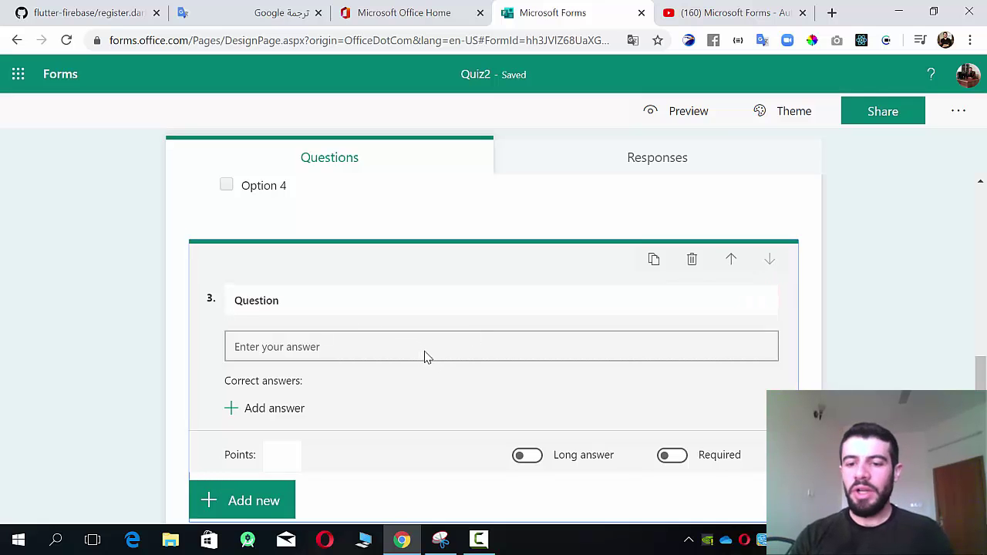
scroll(424, 357, down, 4)
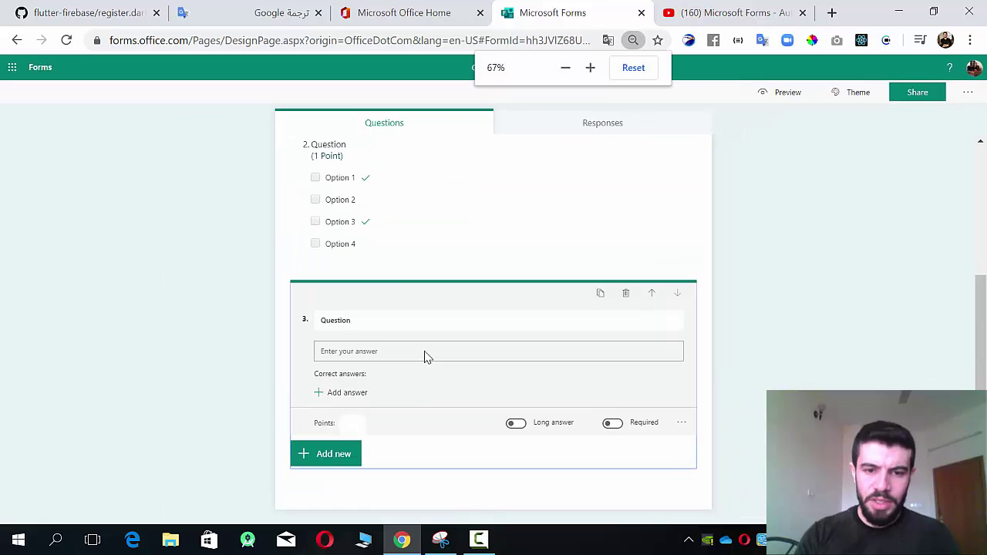
scroll(424, 357, up, 3)
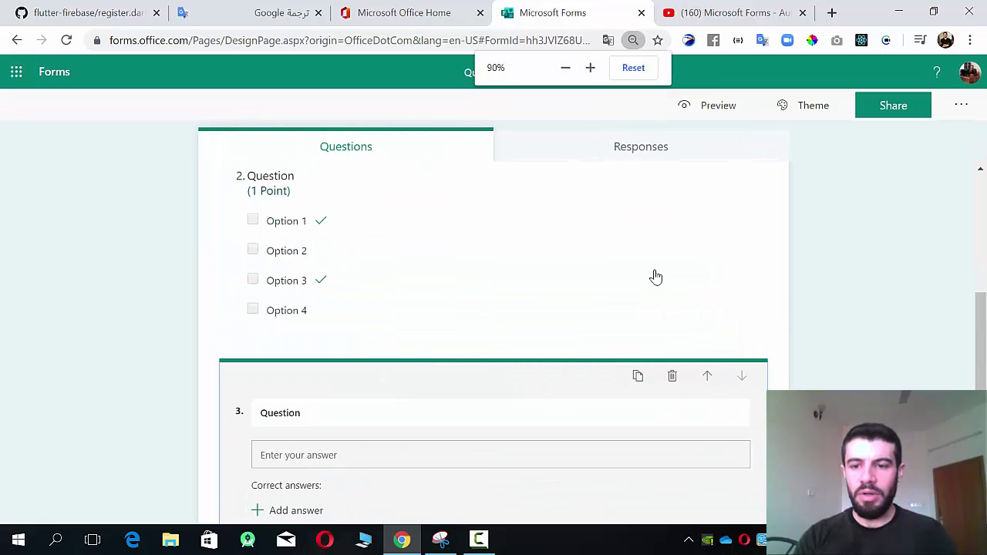
click(887, 345)
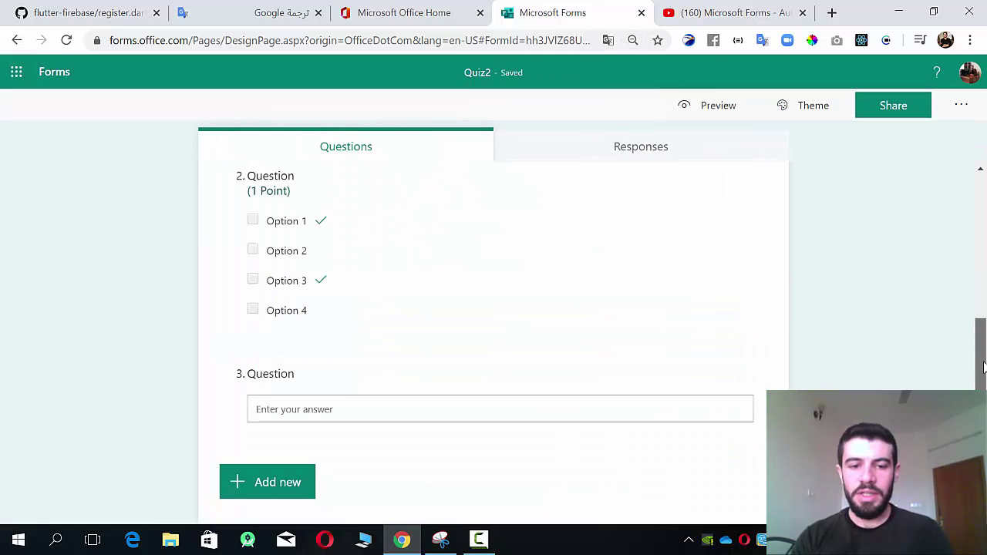
drag(983, 368, 983, 379)
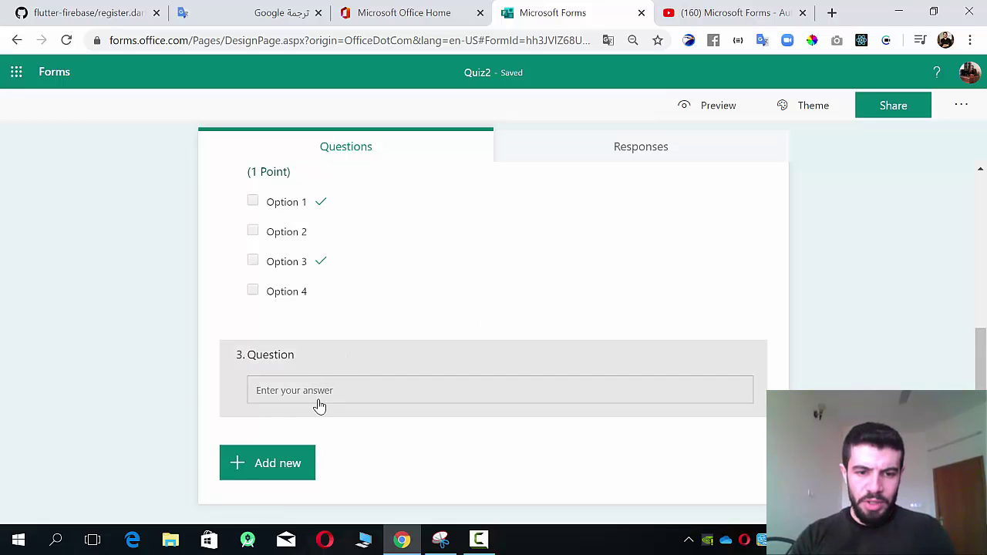
click(388, 378)
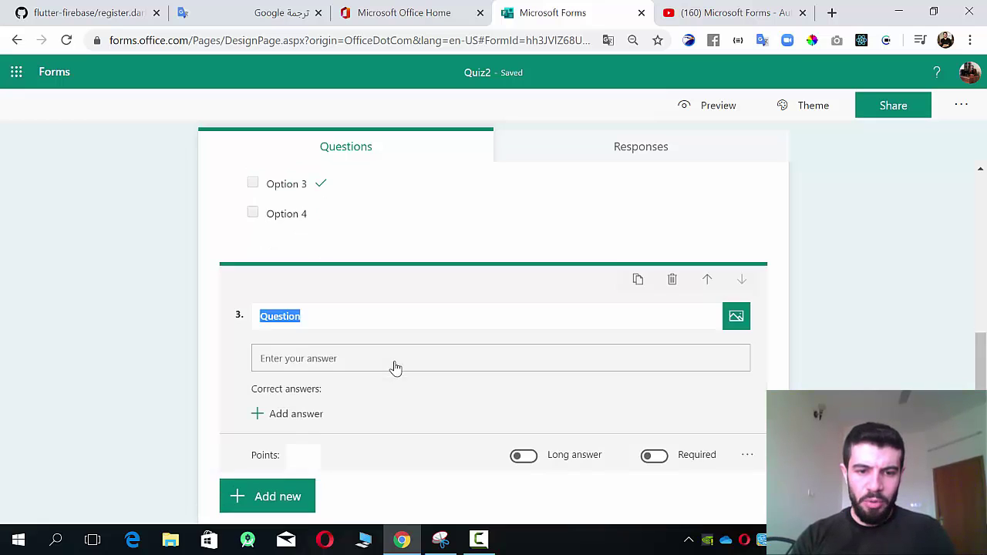
click(298, 456)
text(2)
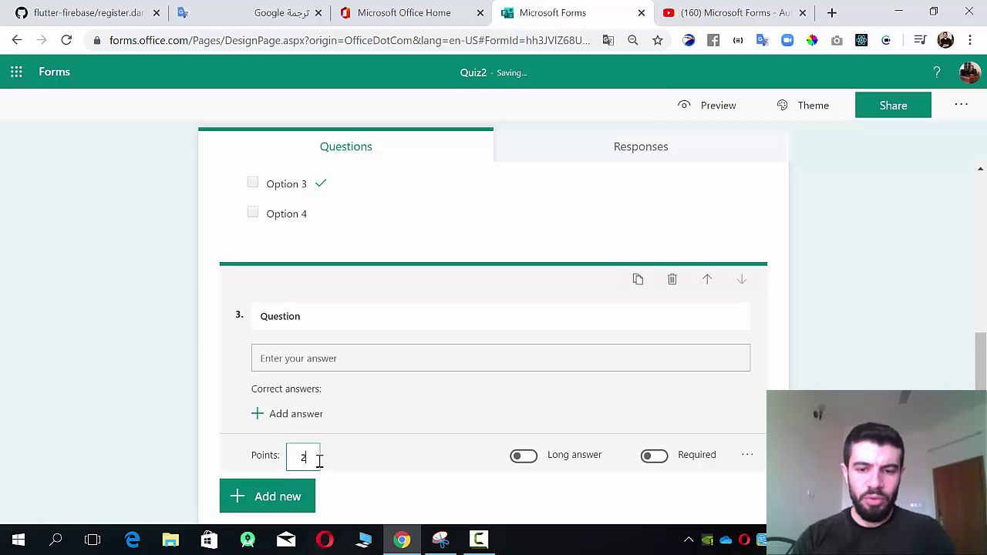
click(899, 387)
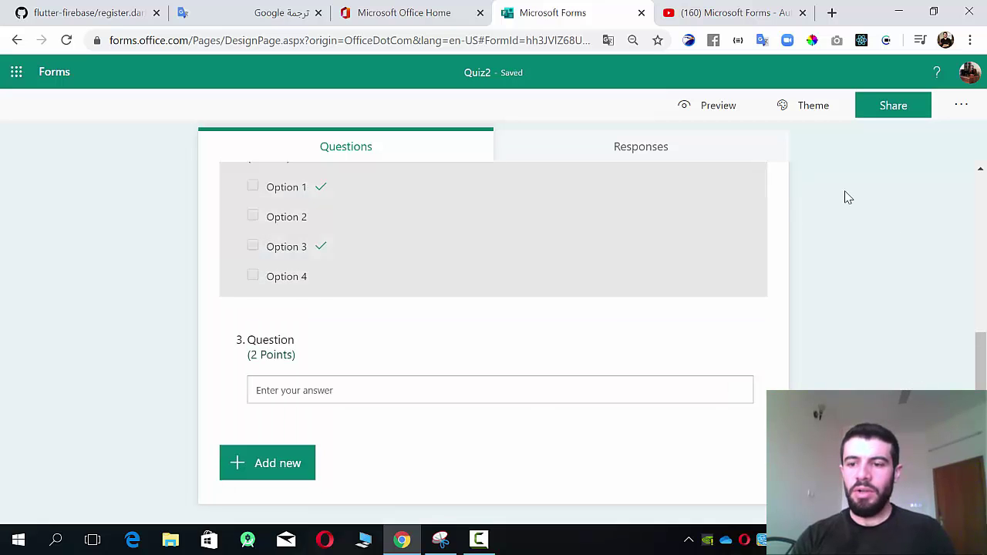
Step: Preview Quiz2 as a respondent and look through all its questions and their points
drag(984, 351, 981, 199)
click(722, 107)
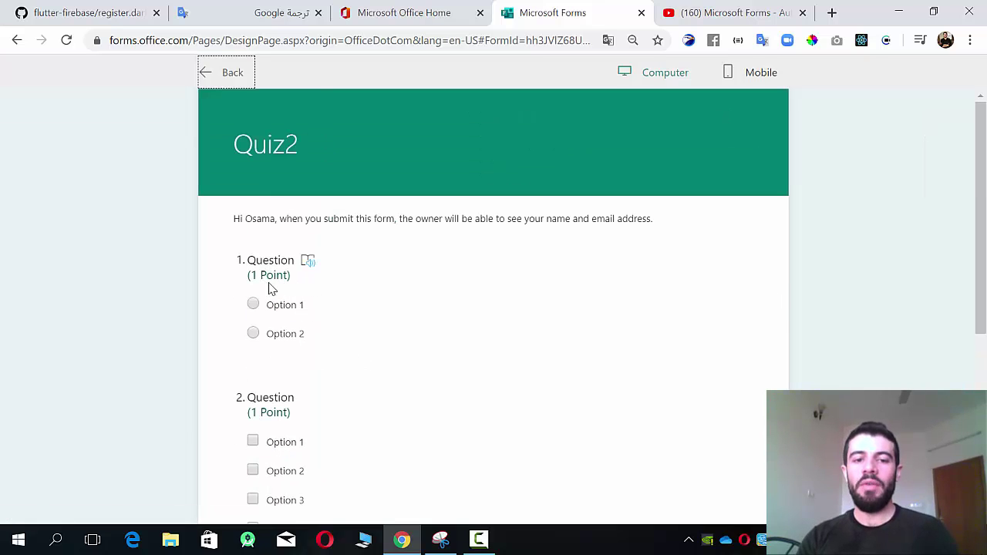
scroll(844, 324, down, 1)
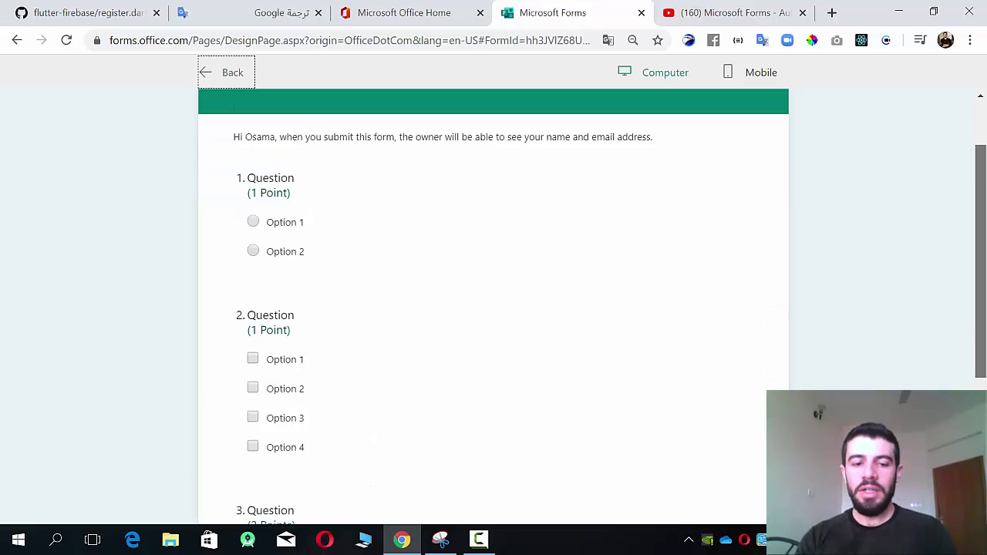
scroll(810, 463, down, 2)
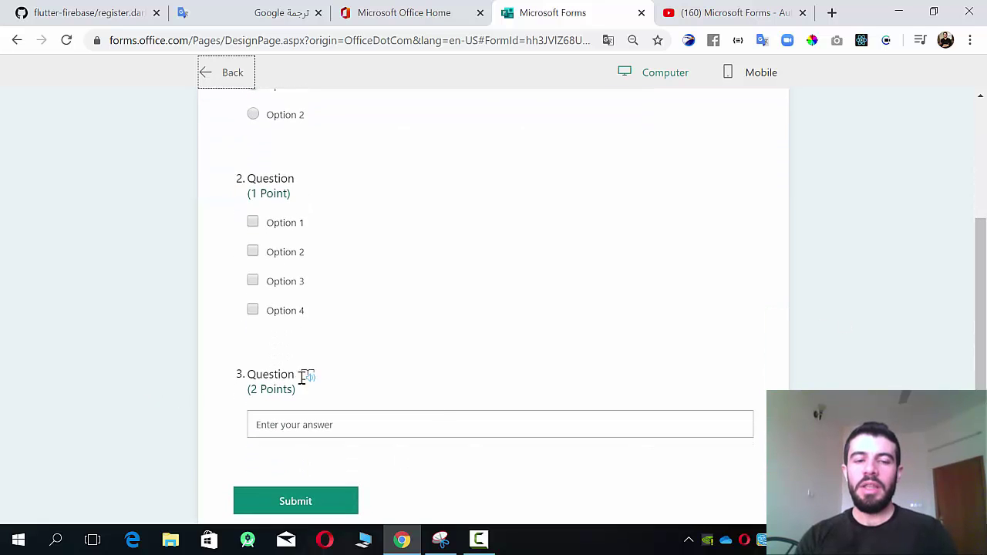
drag(981, 355, 981, 259)
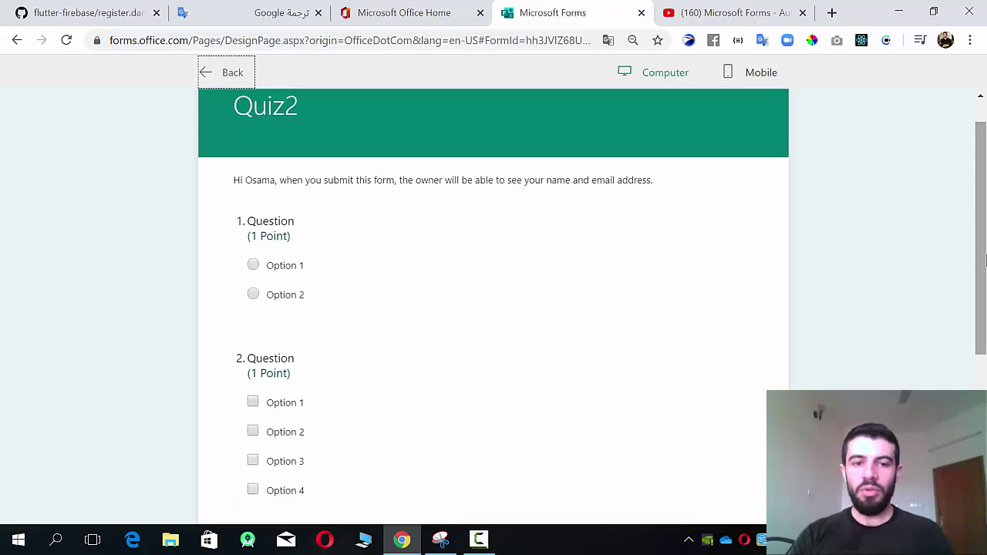
Step: Answer question 1 with Option 1, question 2 with Options 1 and 2, question 3 with "fsdfds", and submit the quiz
click(280, 270)
scroll(985, 250, down, 2)
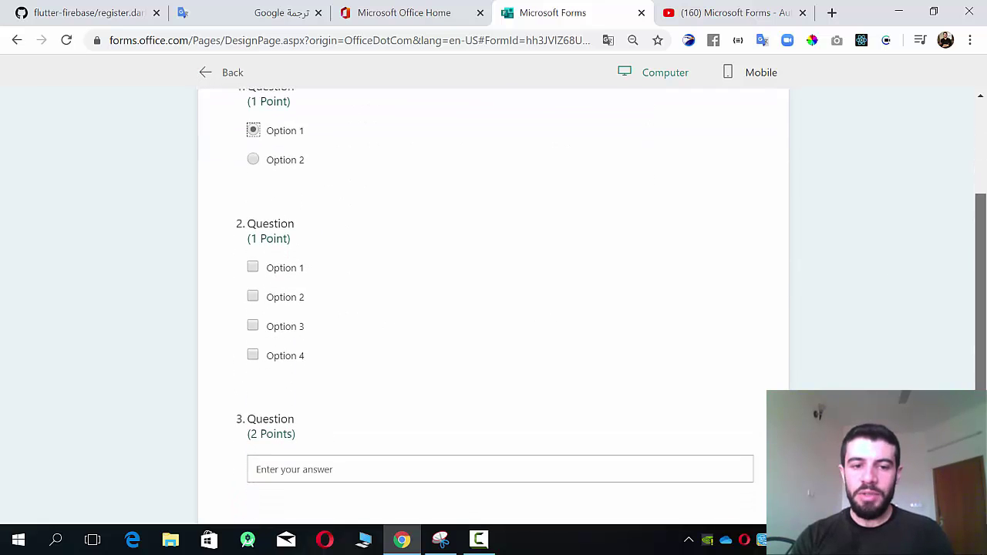
click(271, 286)
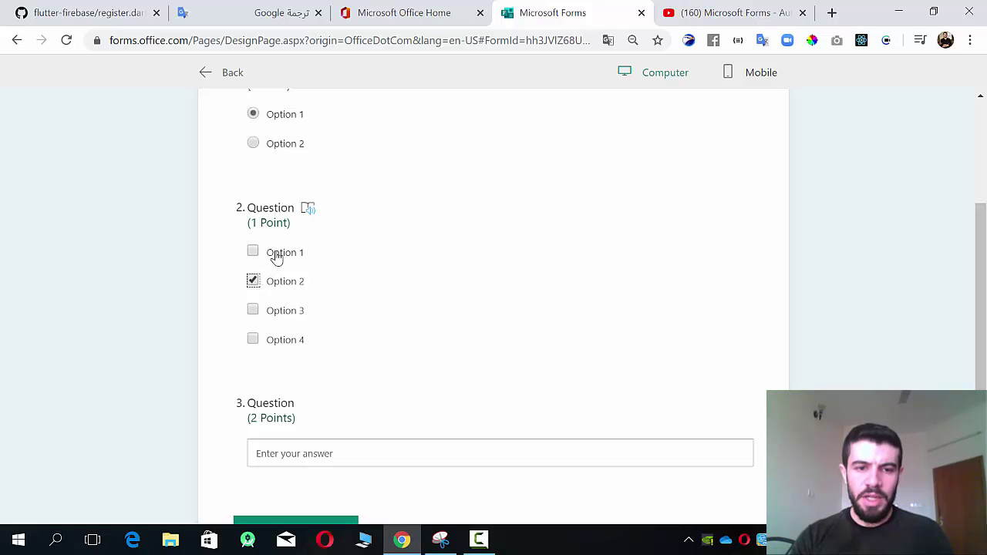
click(274, 255)
scroll(985, 316, down, 2)
click(473, 348)
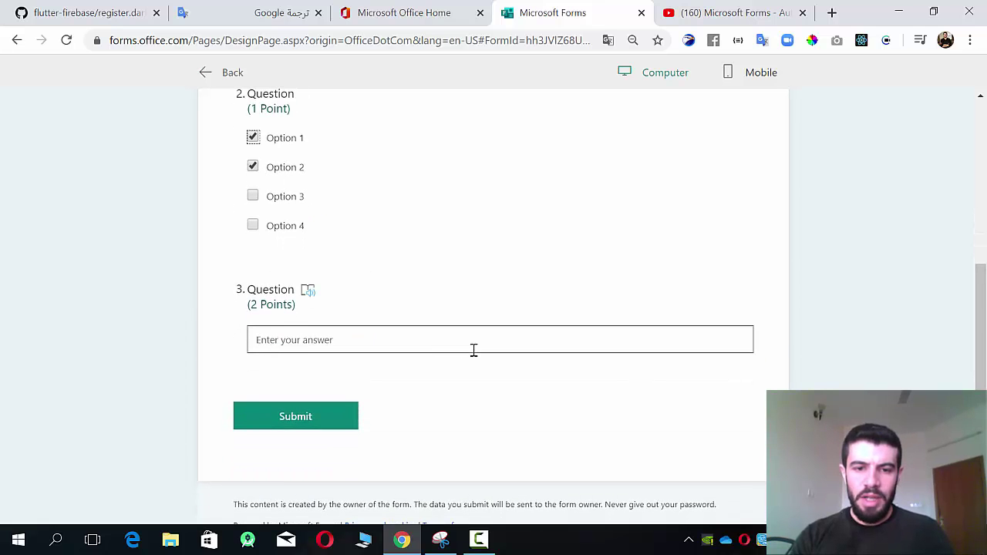
text(fsdfds)
click(324, 423)
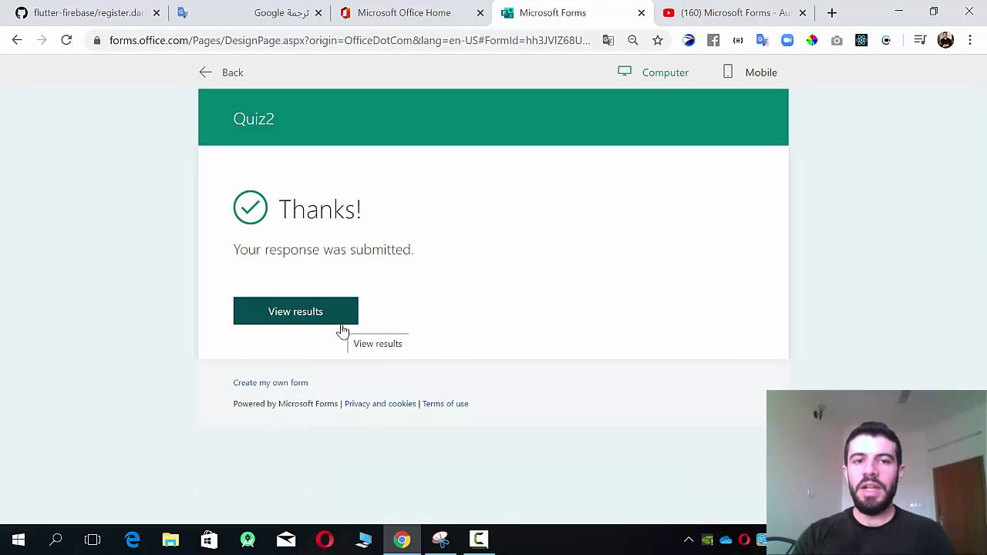
Step: View the submitted quiz's results, check the grading of each question, and return to the quiz editor
click(316, 325)
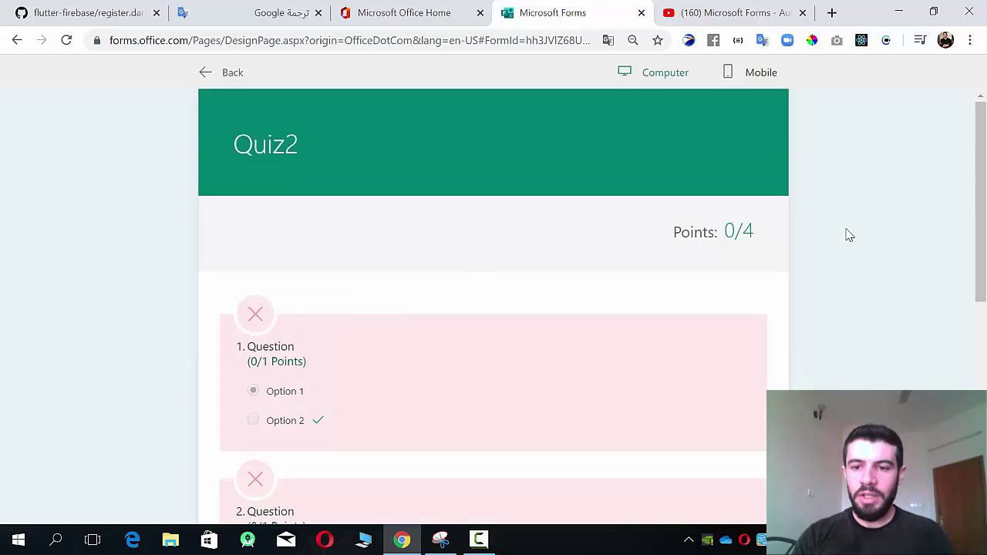
drag(981, 188, 983, 245)
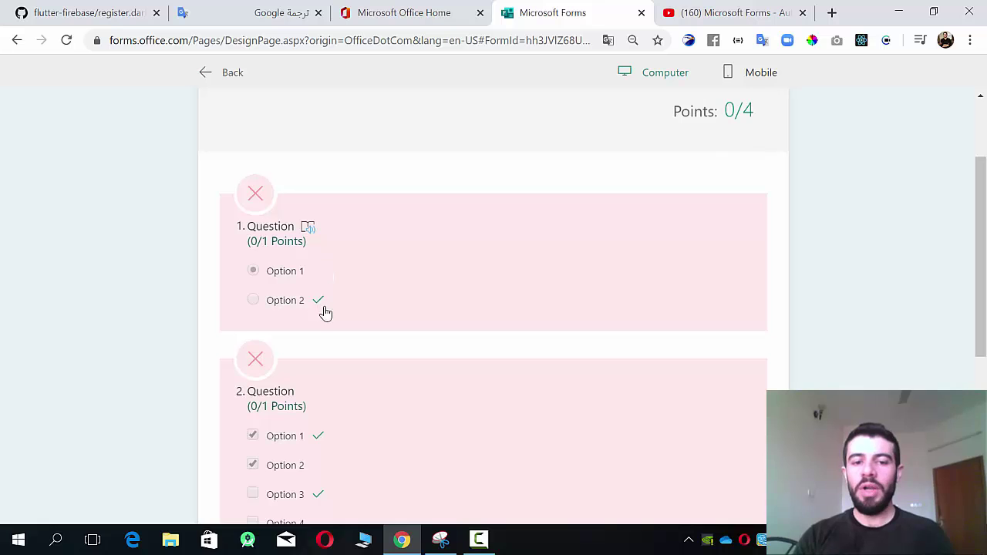
drag(981, 221, 981, 298)
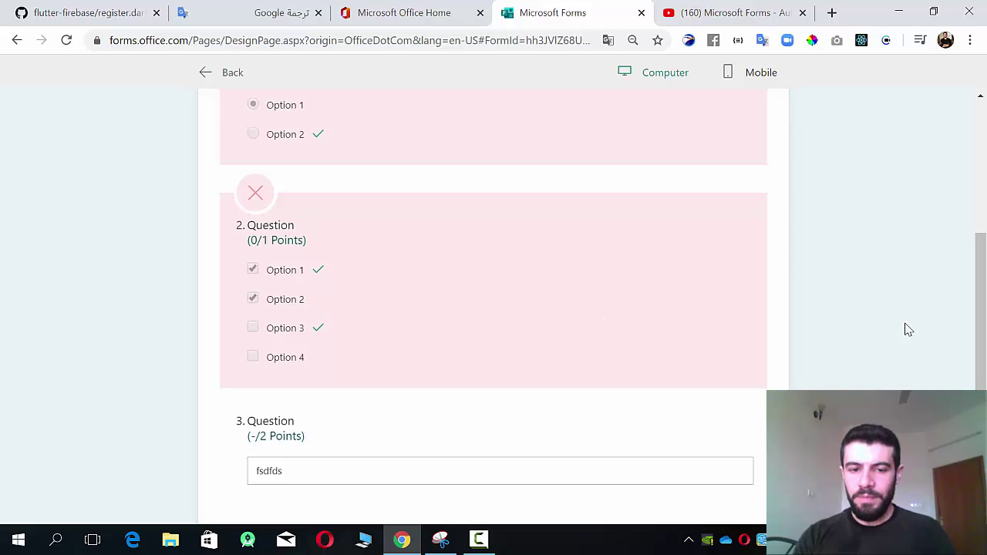
drag(981, 324, 981, 413)
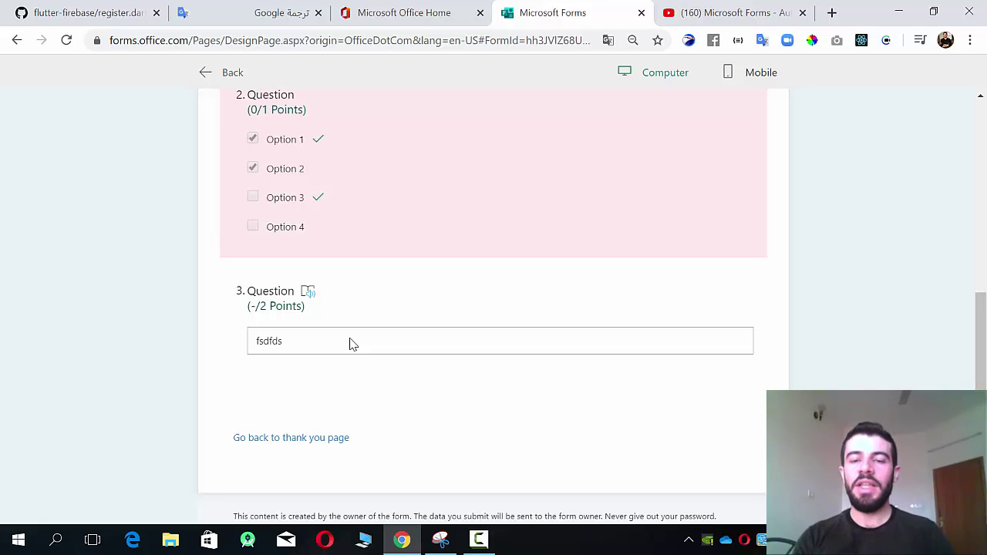
drag(981, 339, 984, 147)
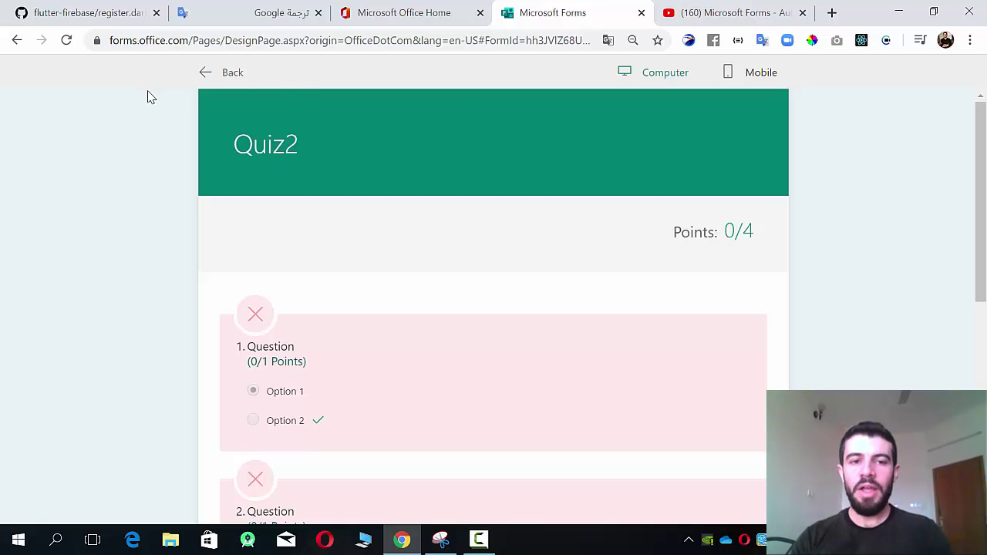
click(17, 41)
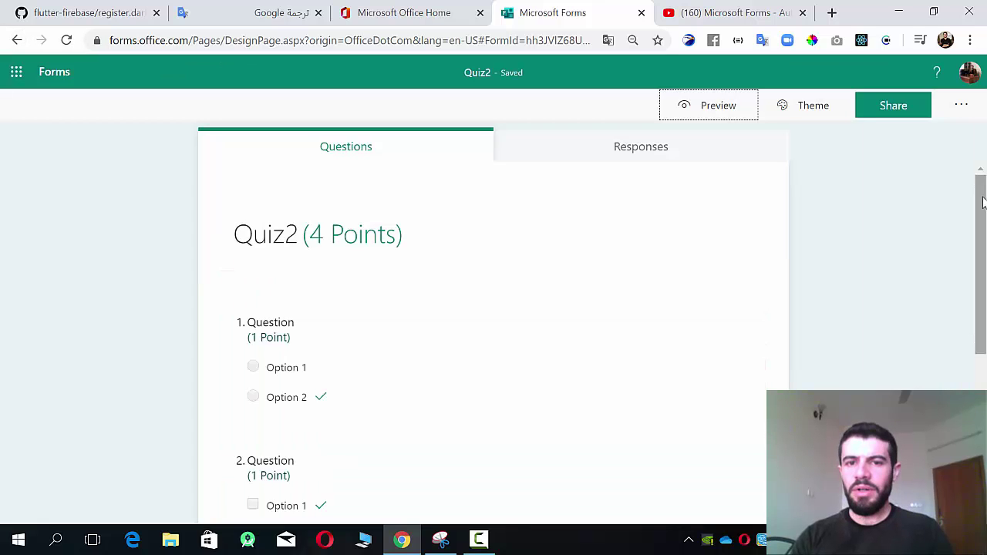
click(912, 115)
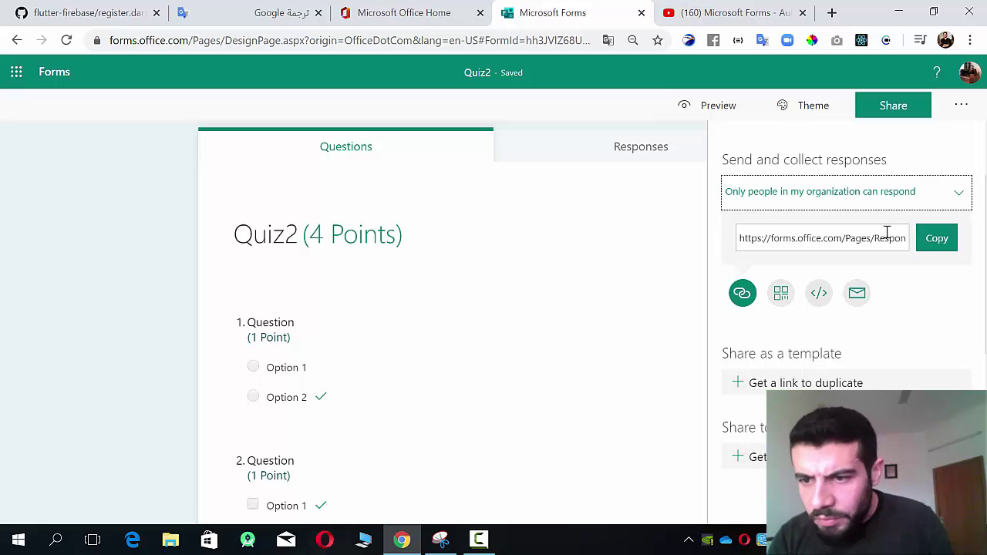
click(927, 251)
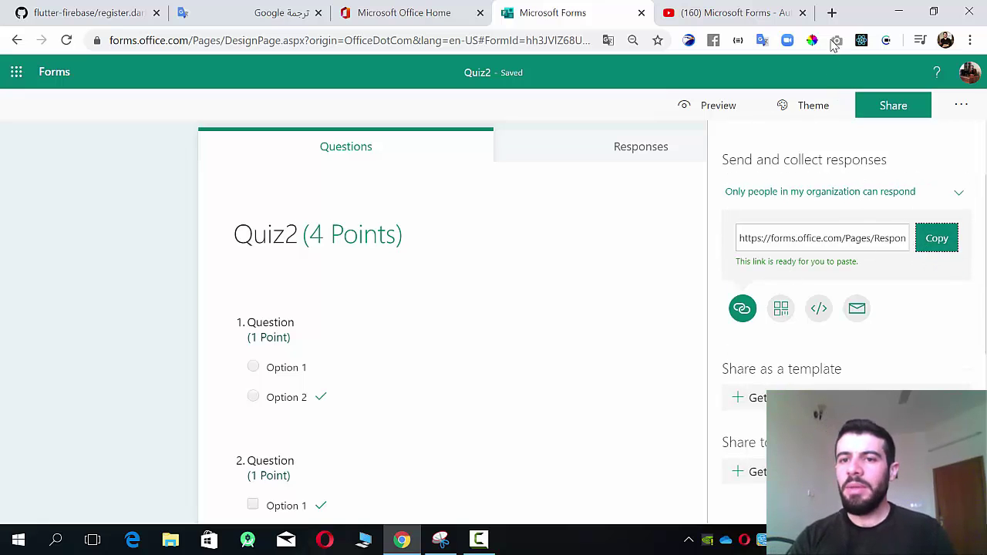
click(831, 12)
key(ctrl+v)
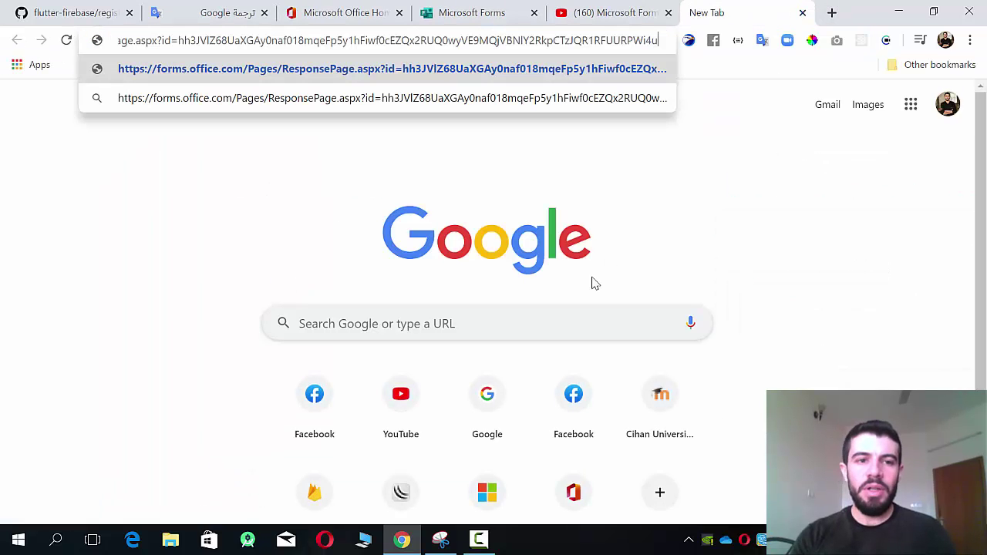
key(ctrl+w)
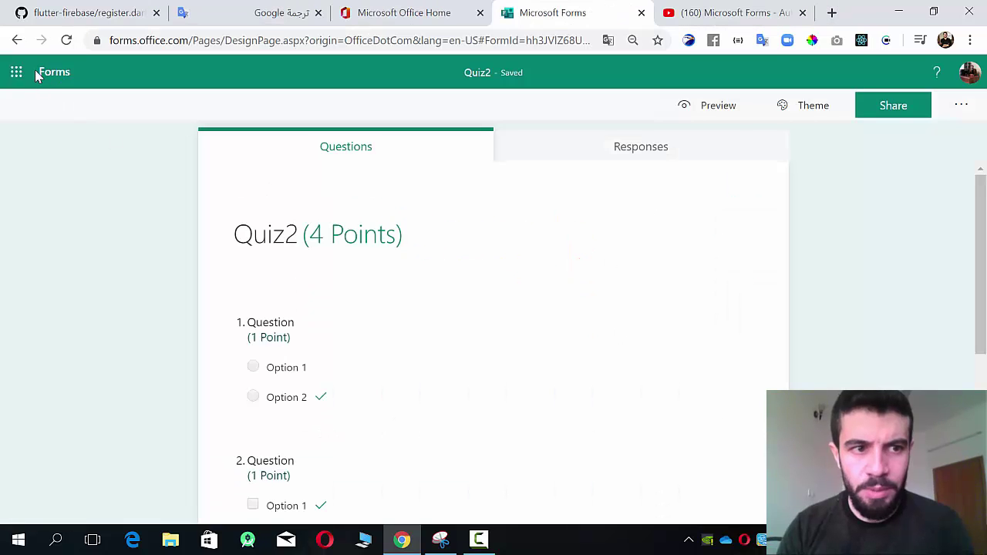
Step: Open form 1 from the forms list and copy its response link
click(52, 72)
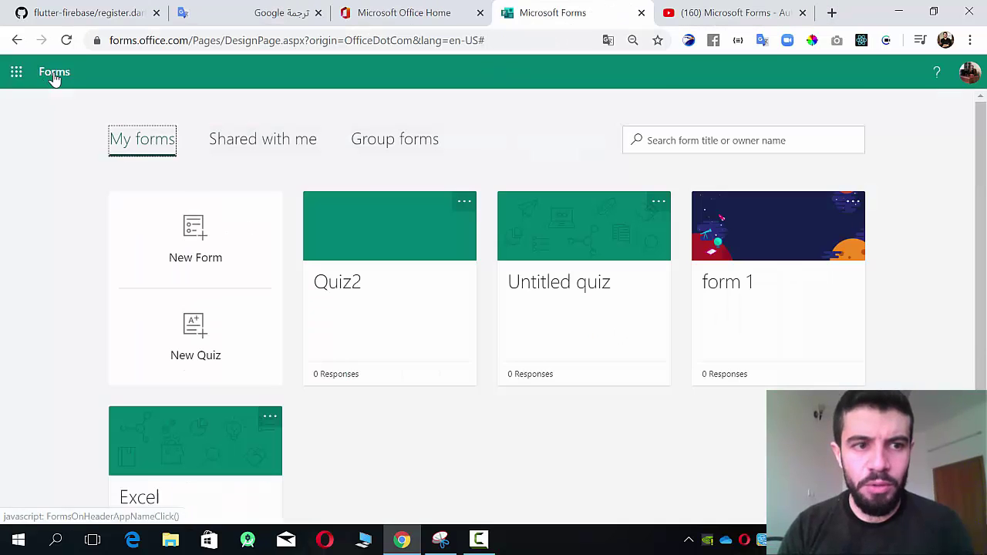
click(805, 257)
click(894, 98)
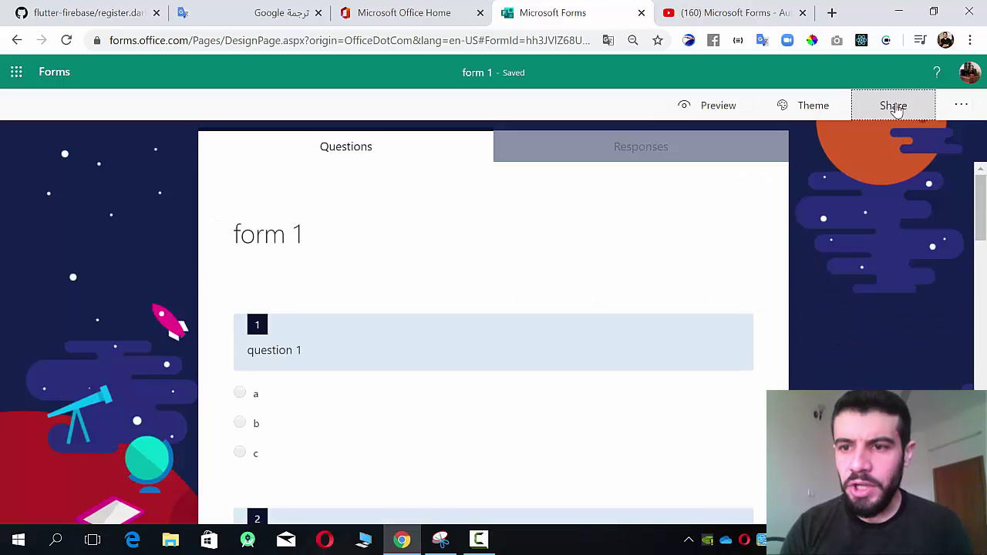
click(928, 239)
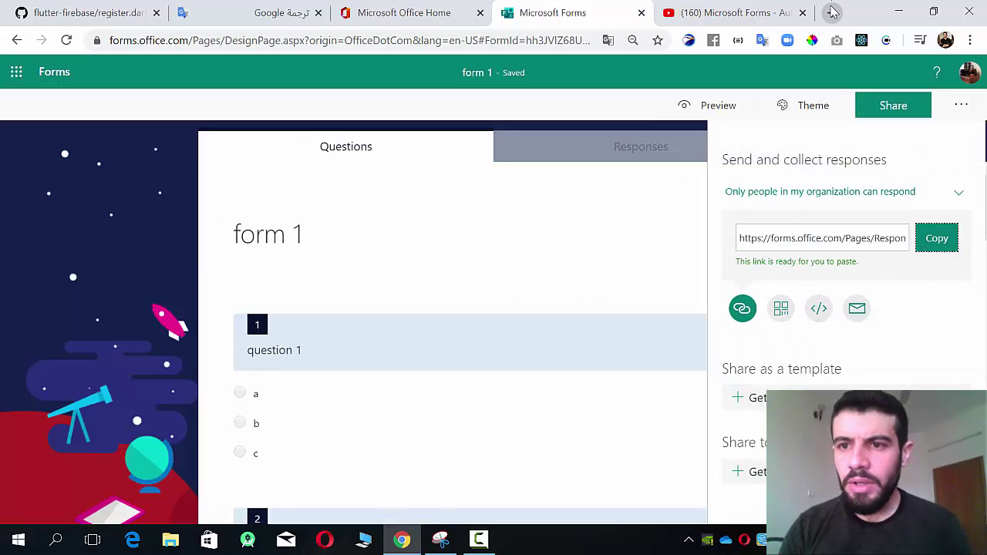
Step: Open the copied form 1 response link in a new browser tab
click(831, 12)
key(ctrl+v)
key(Return)
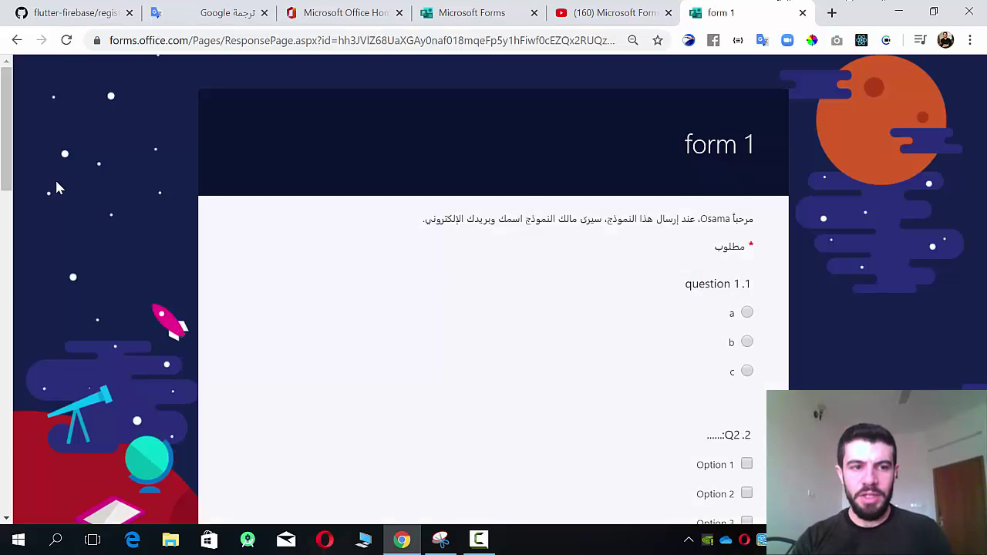
Step: Answer question 1 with b, rate the content five stars in question 4, and set question 5's date to 11/03/2020
drag(2, 135, 7, 176)
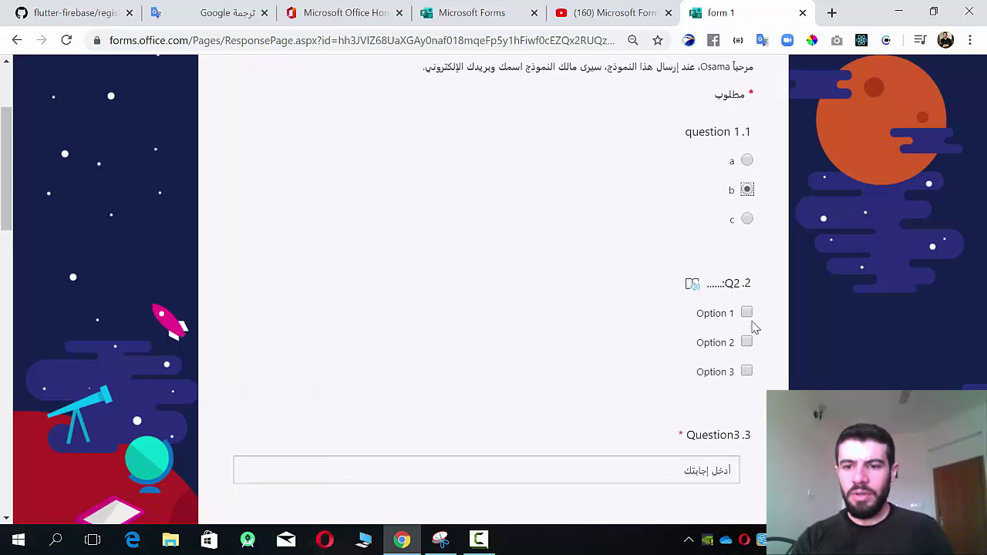
scroll(555, 237, down, 5)
click(618, 202)
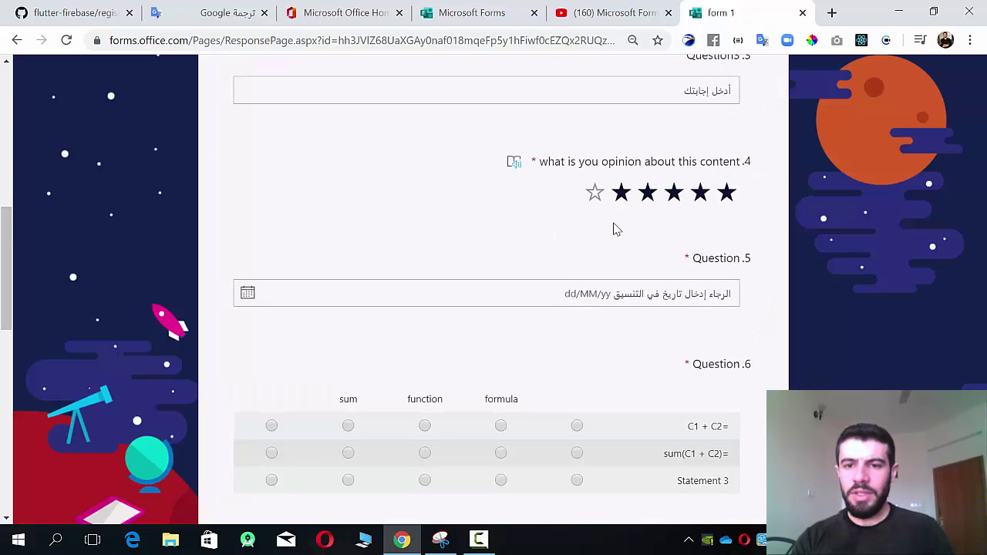
click(698, 291)
click(593, 397)
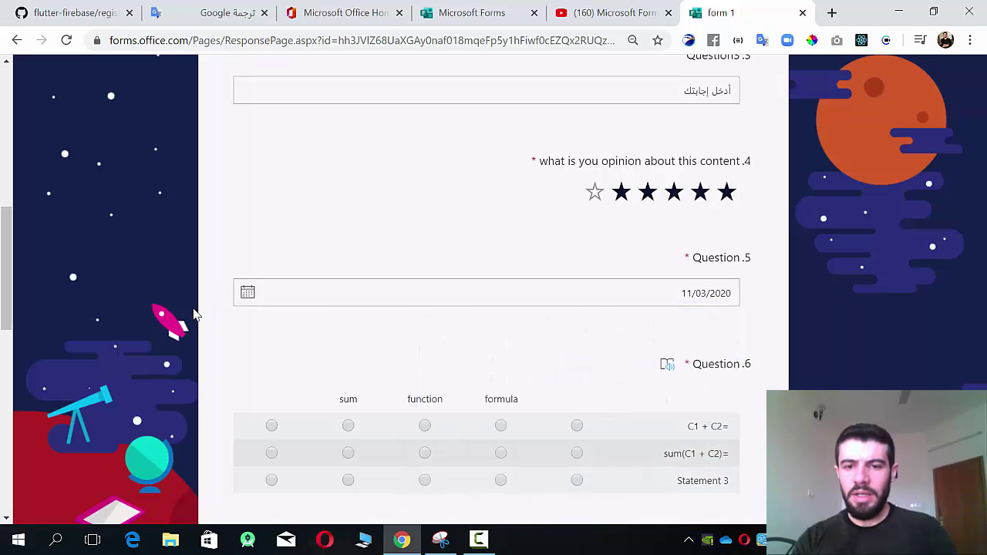
drag(6, 231, 9, 286)
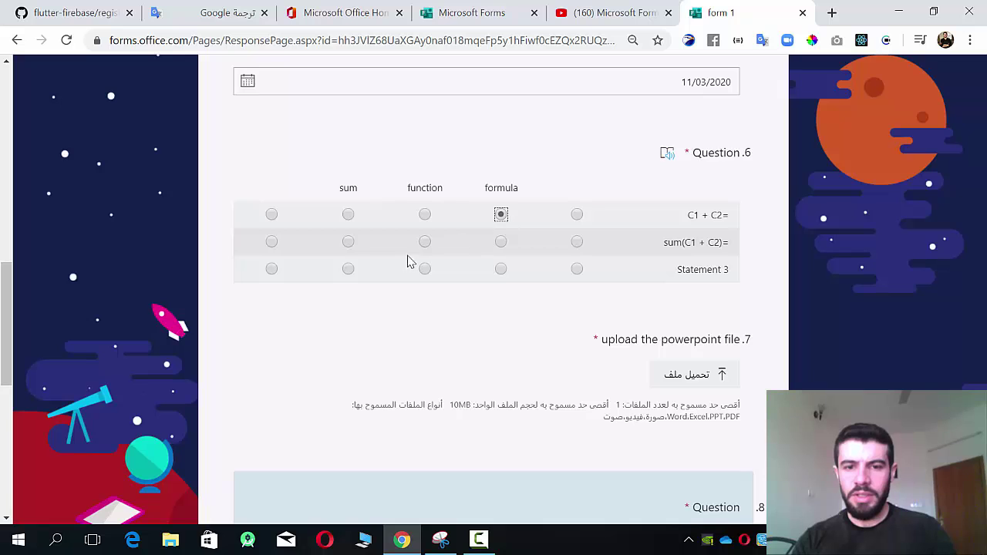
click(425, 243)
scroll(375, 254, down, 2)
click(713, 218)
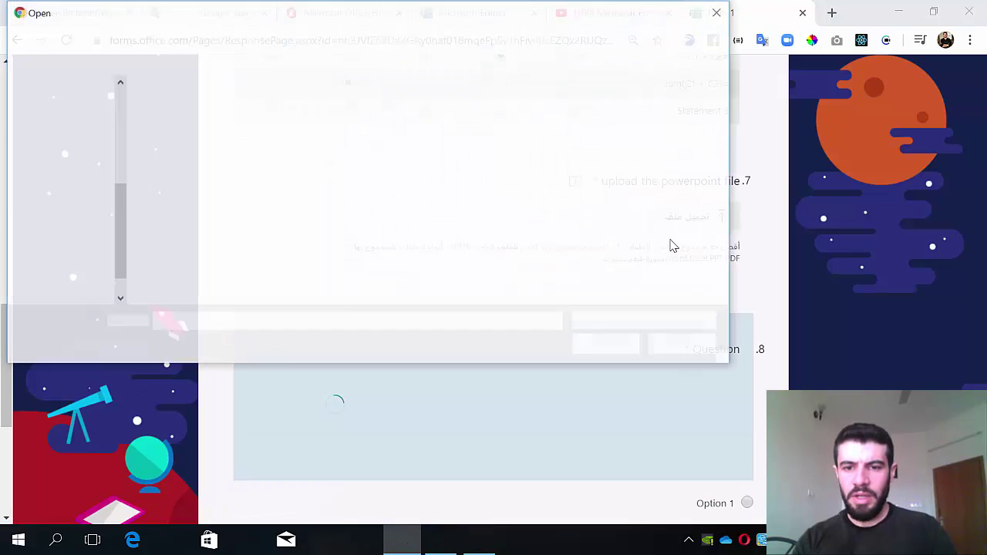
double_click(590, 151)
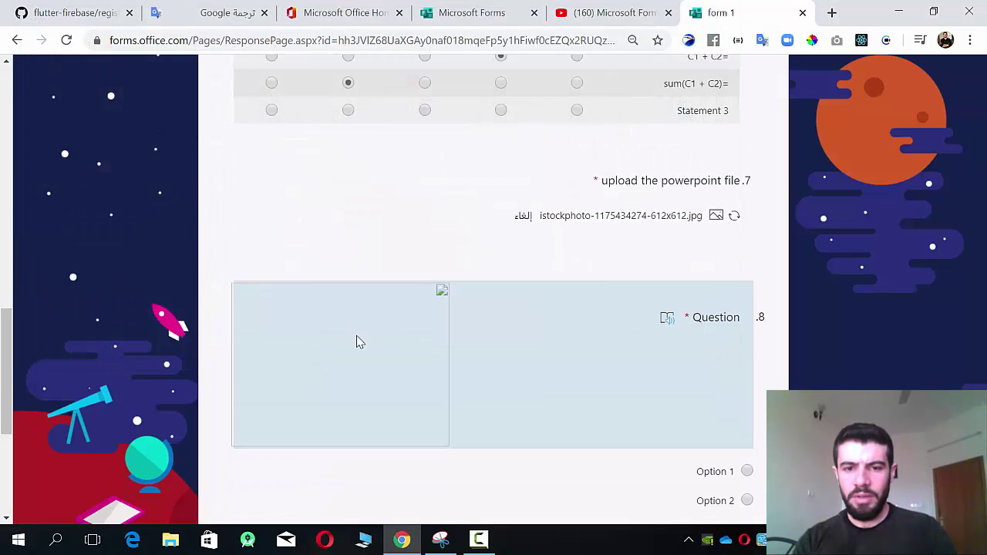
Step: Choose Option 2 in question 8, answer question 9 with "dfasdf;lkaj;fl", and try to submit the form
scroll(754, 218, down, 4)
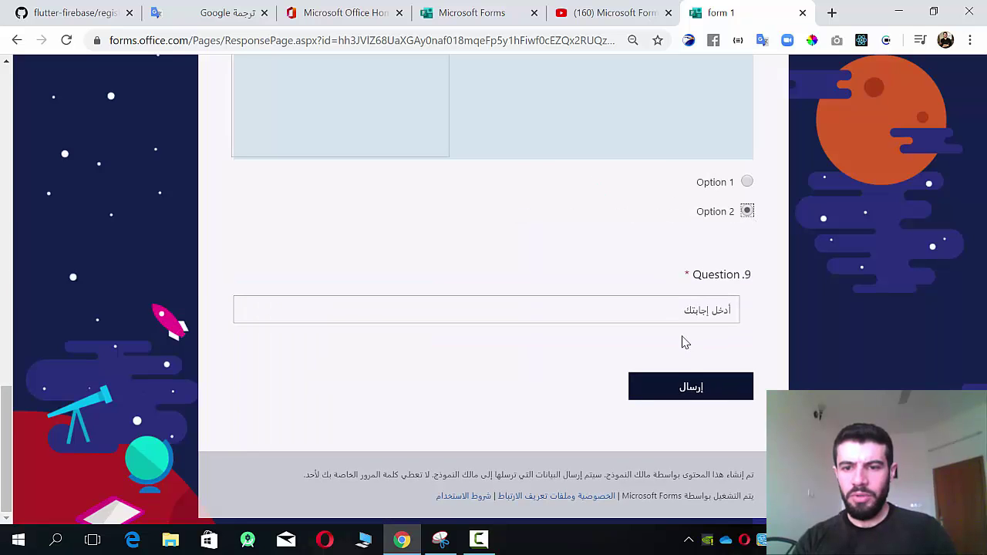
click(702, 308)
text(dfasdf;lkaj;fl)
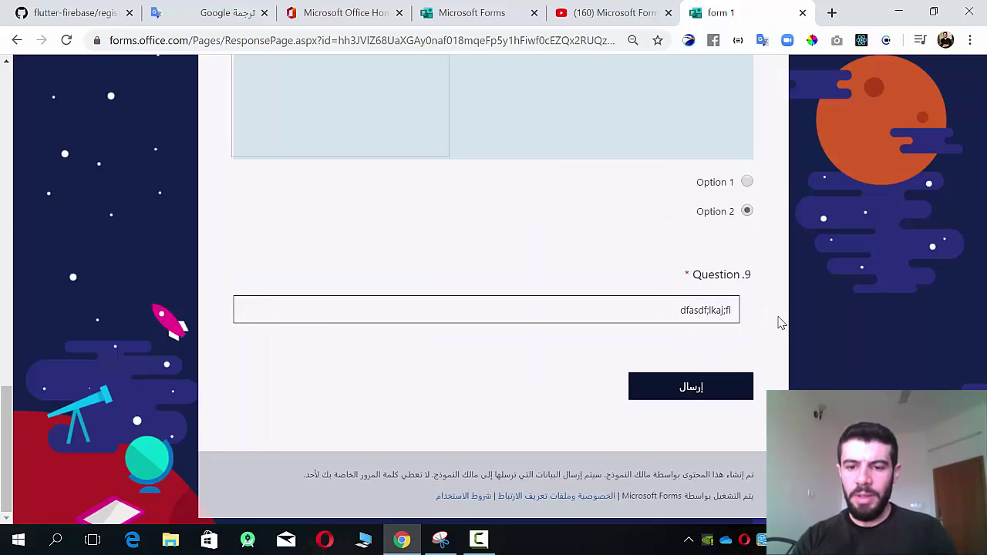
click(701, 392)
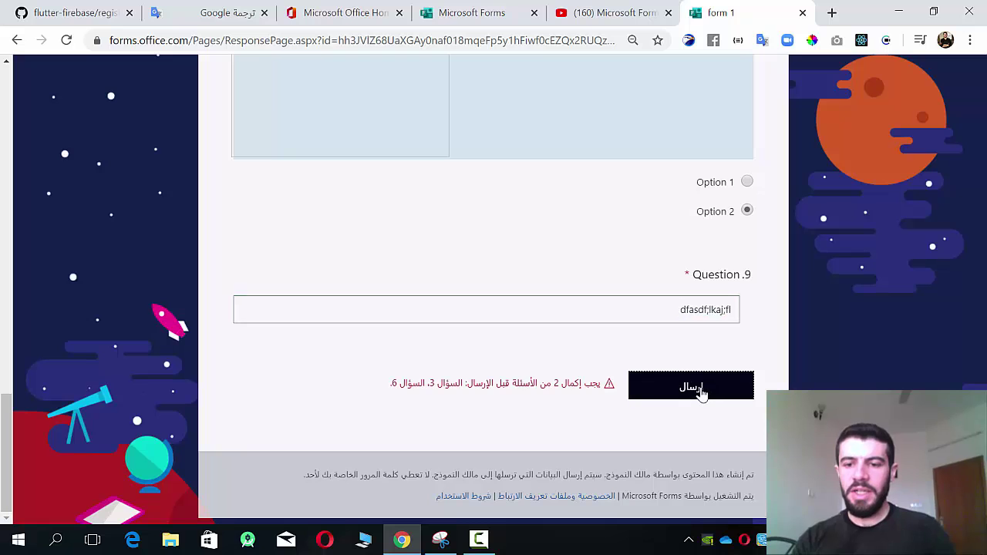
Step: Choose the unlabelled option beside formula for question 6's last two rows, answer question 3 with "vcxvxcvxcvxc", and resubmit the form
drag(4, 417, 4, 307)
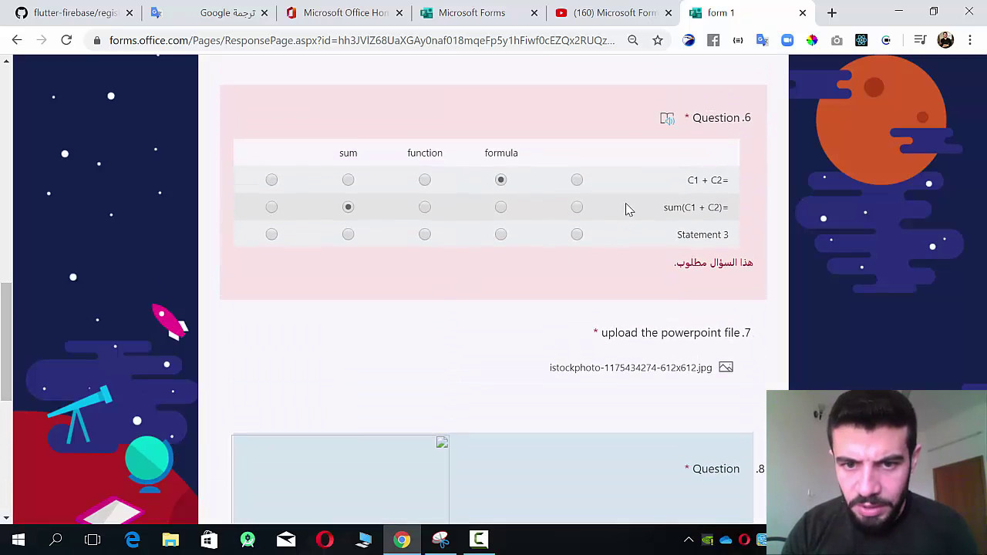
click(577, 233)
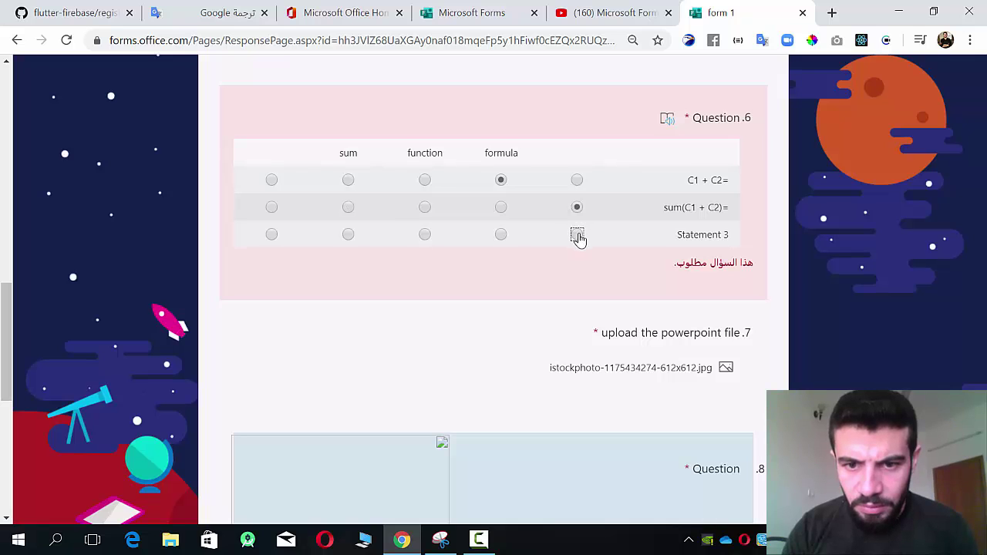
scroll(40, 402, up, 6)
click(672, 302)
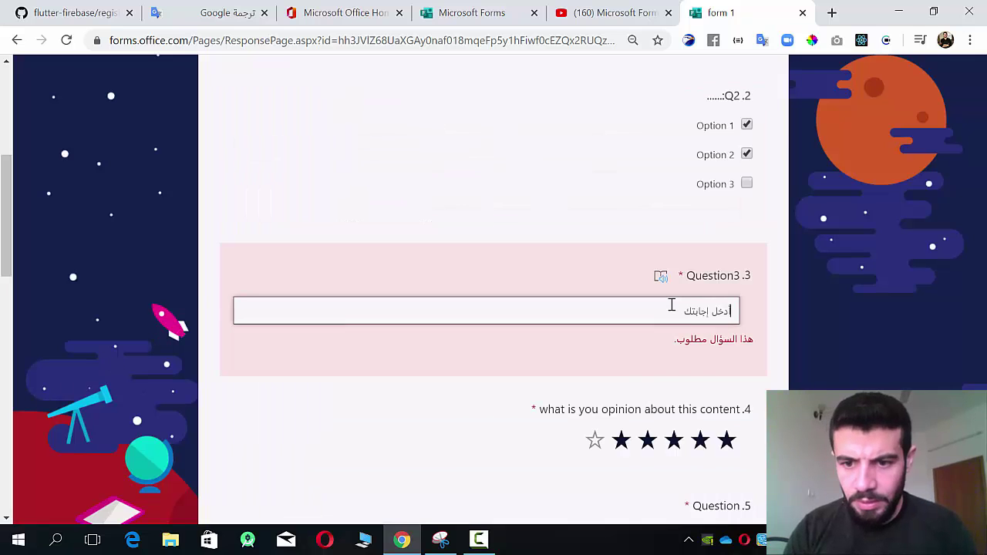
text(vcxvxcvxcvxc)
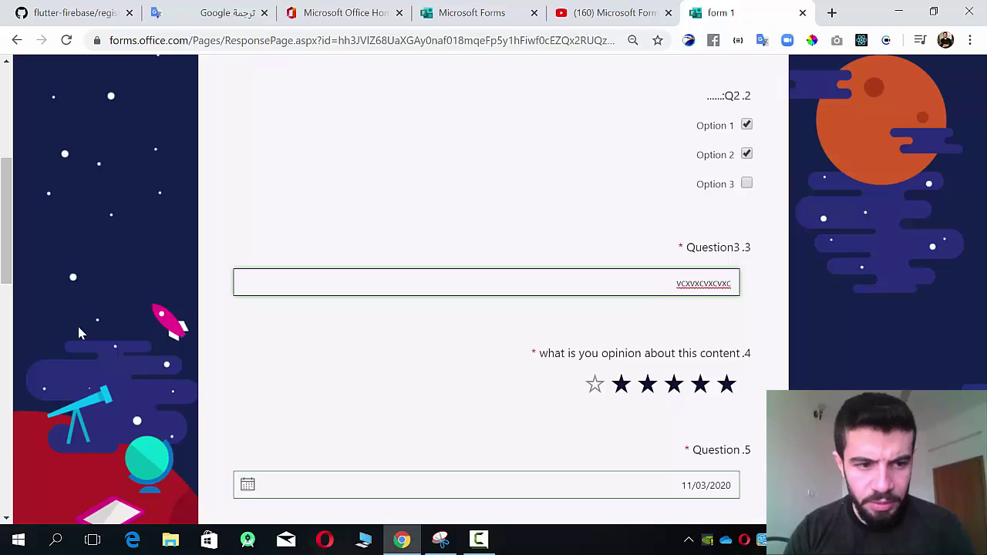
drag(4, 177, 20, 536)
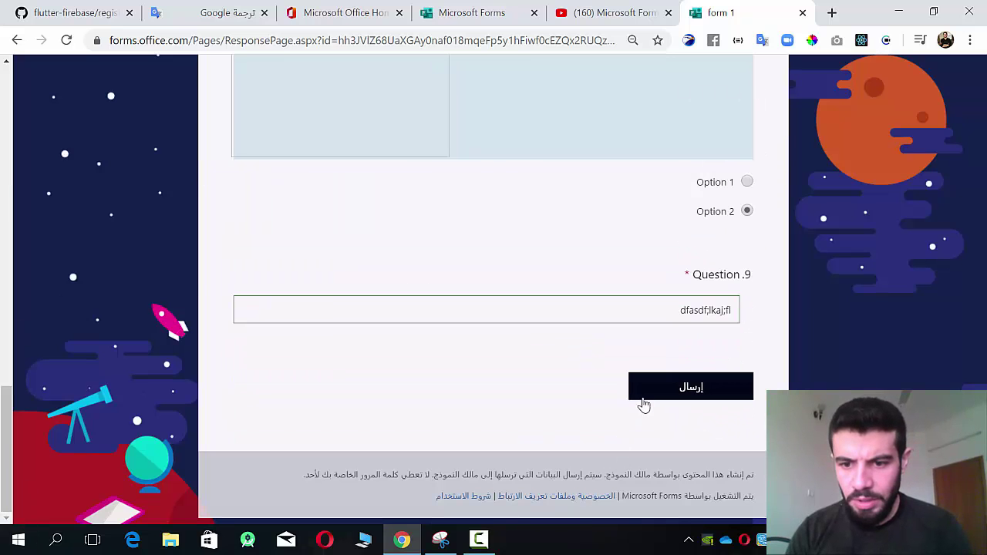
click(677, 384)
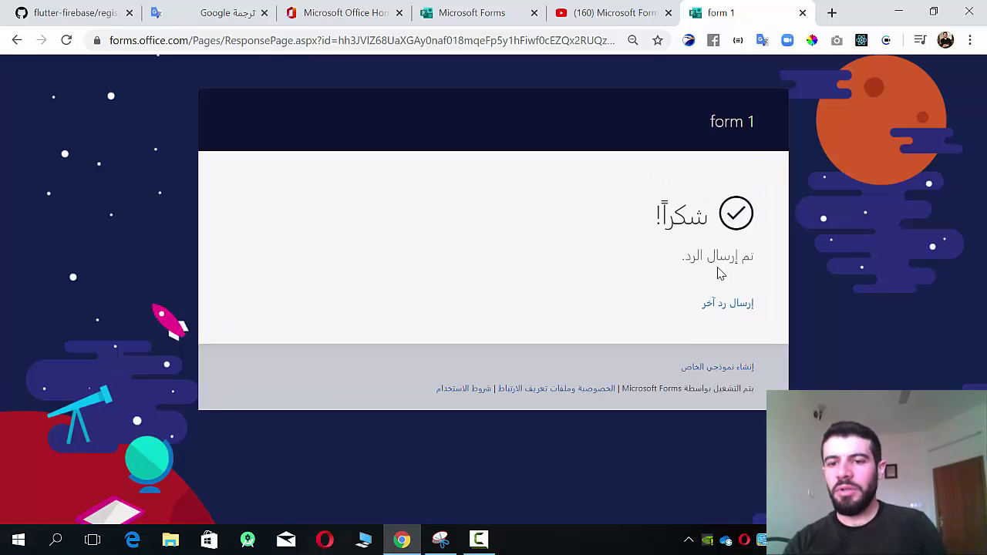
Step: Return to form 1 in the editor and examine the response summary and charts for each question
click(497, 13)
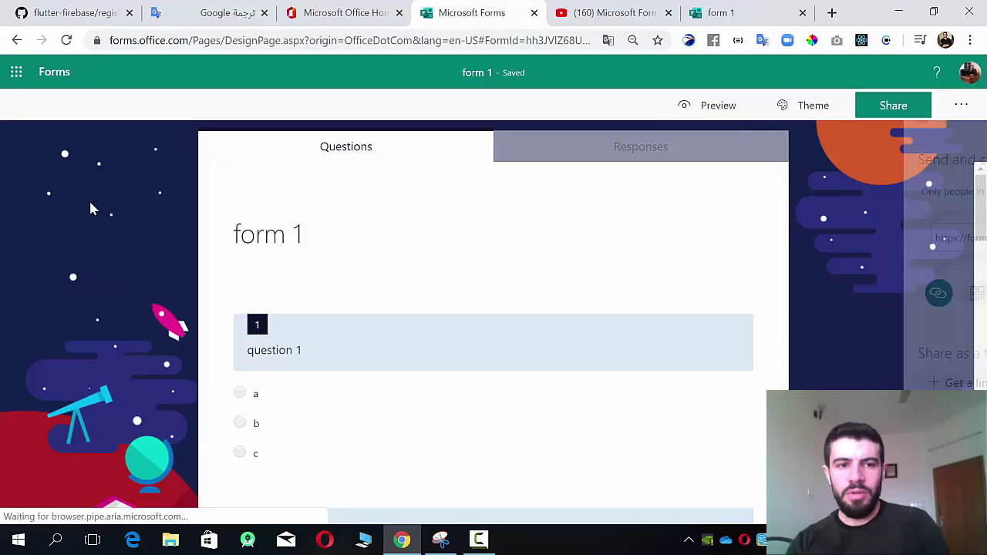
click(717, 13)
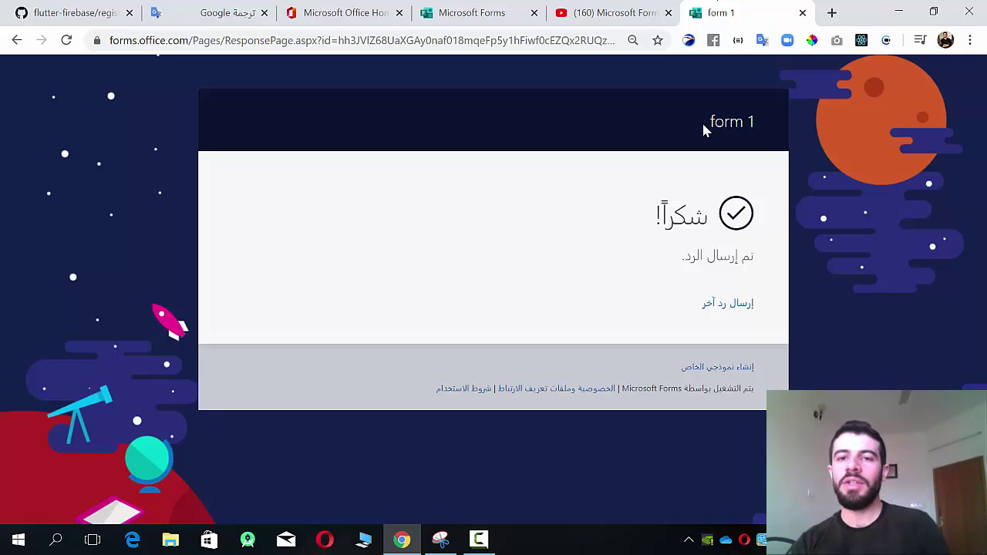
click(508, 6)
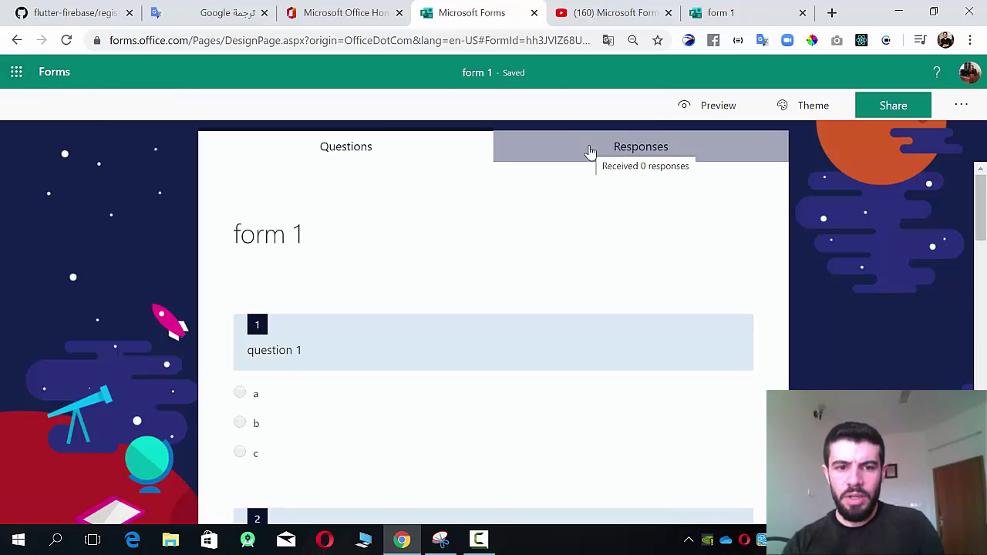
click(687, 152)
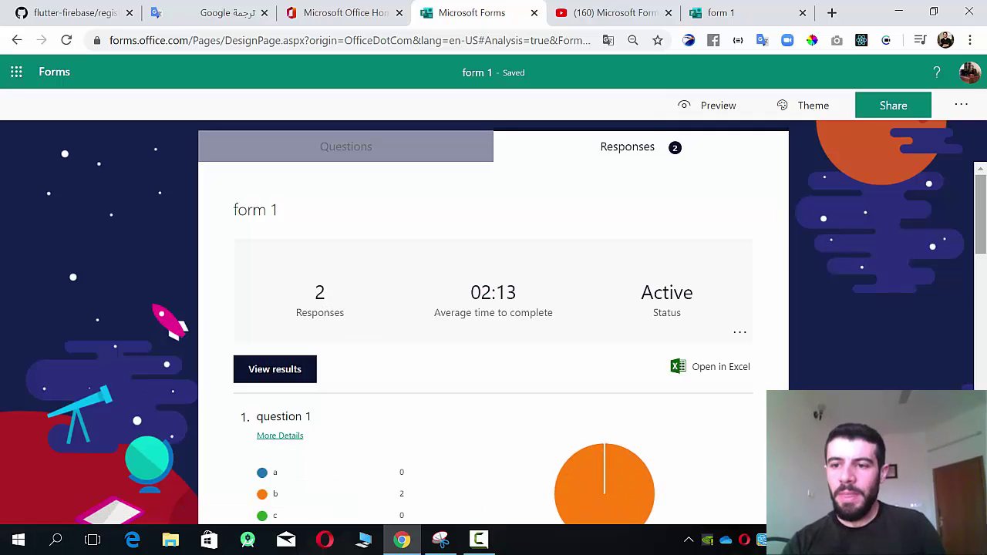
scroll(983, 202, down, 2)
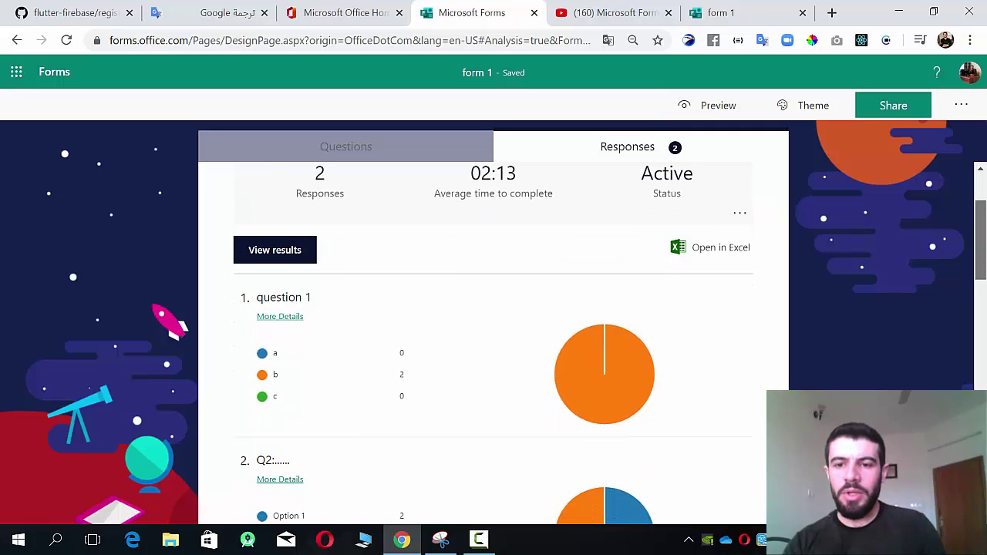
scroll(985, 231, down, 1)
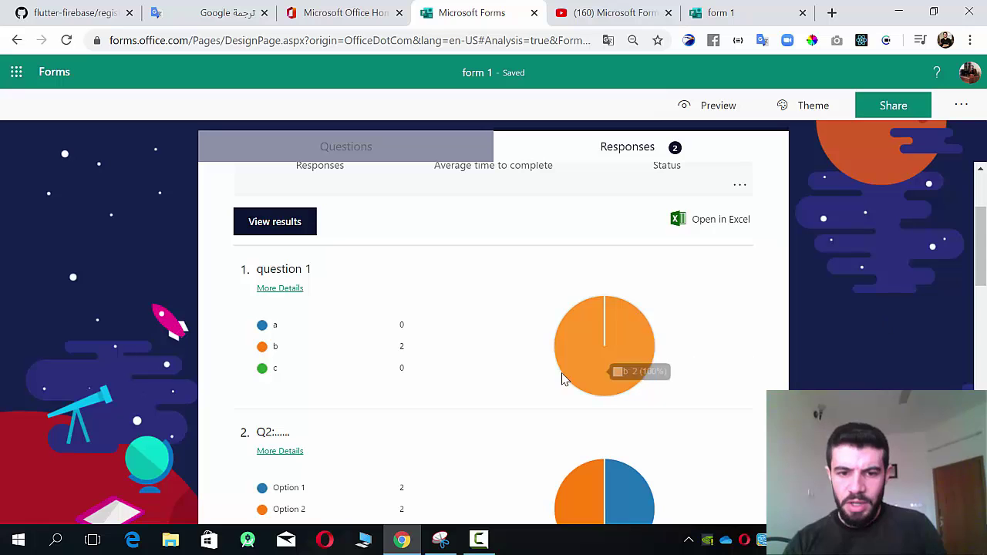
drag(983, 256, 985, 378)
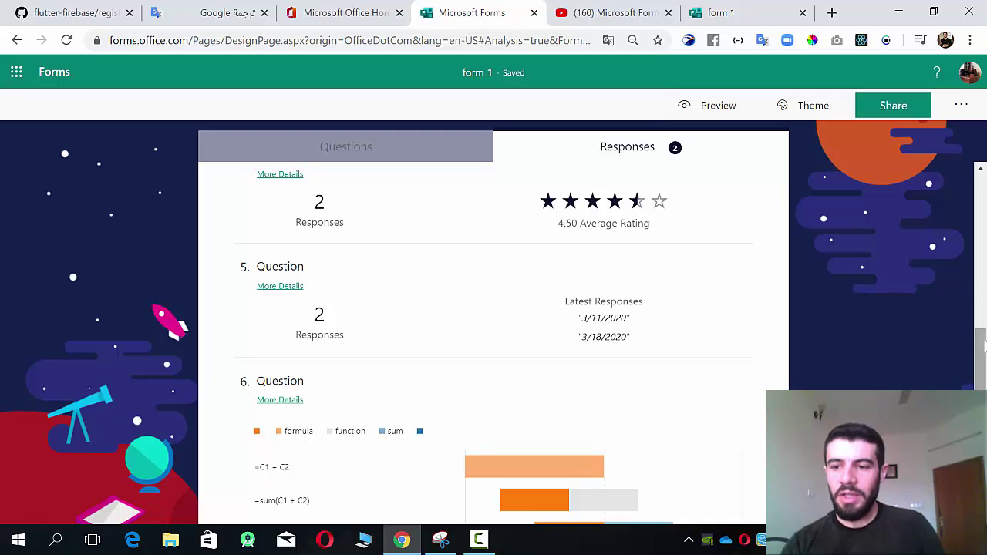
scroll(494, 332, down, 6)
drag(984, 461, 986, 210)
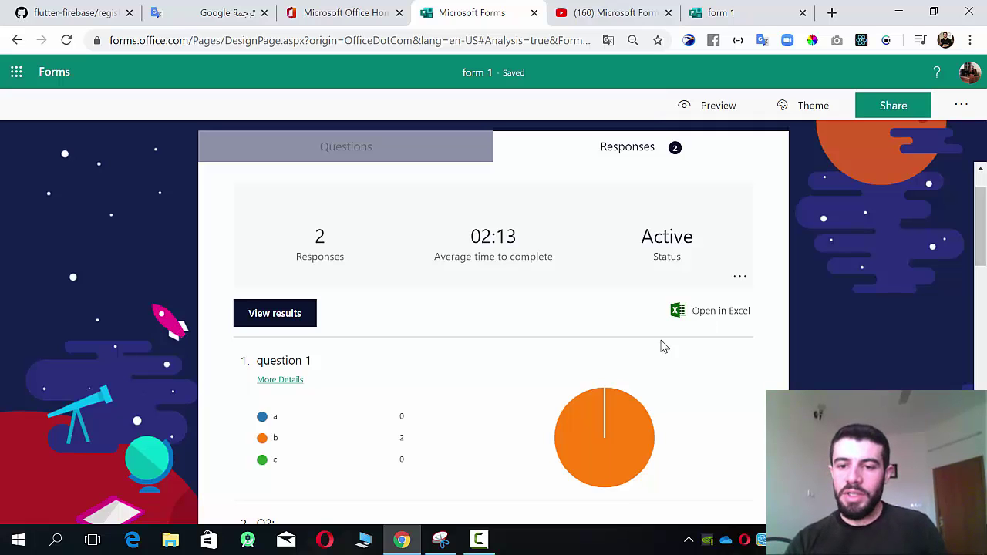
Step: Export form 1's responses to an Excel workbook, look through the recorded answers in it, and close Excel
click(725, 311)
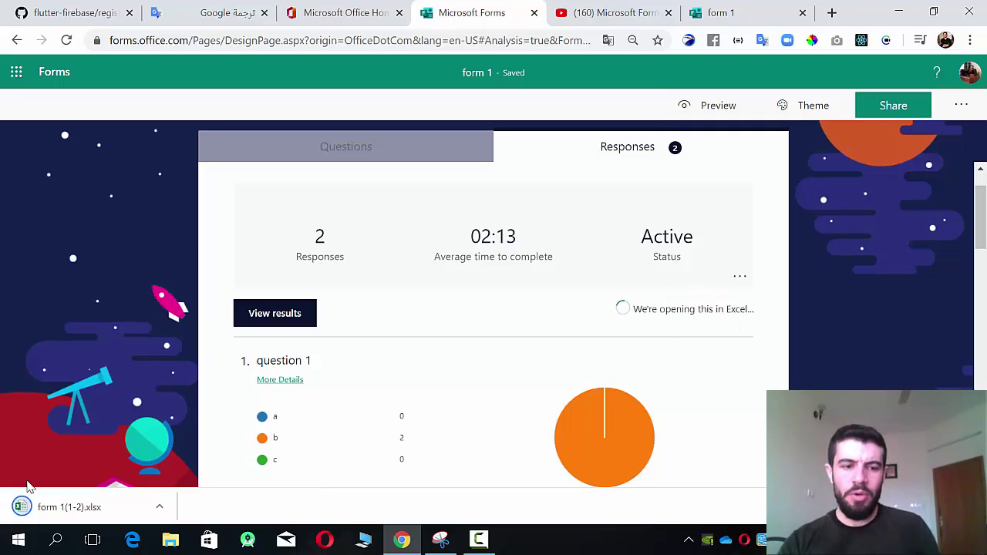
click(67, 507)
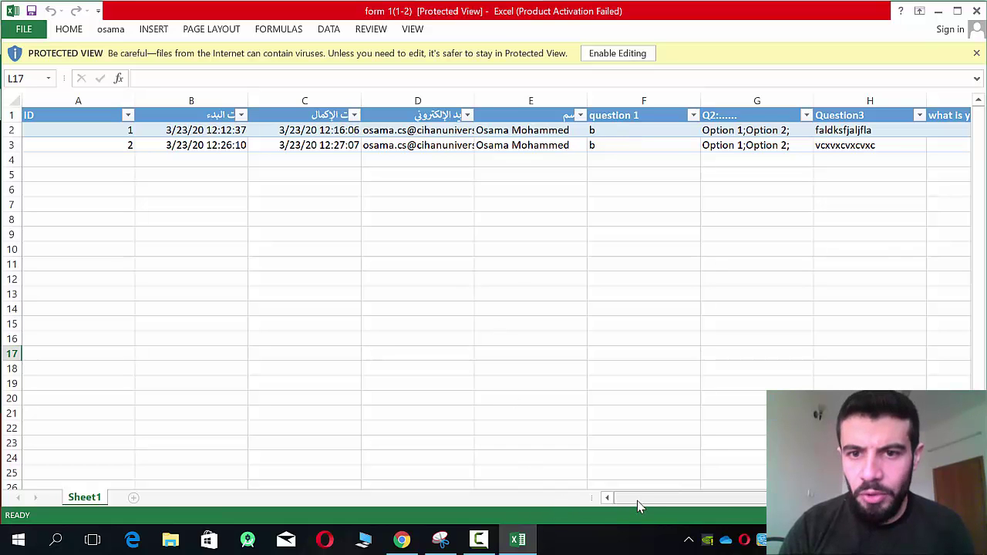
drag(638, 505, 704, 499)
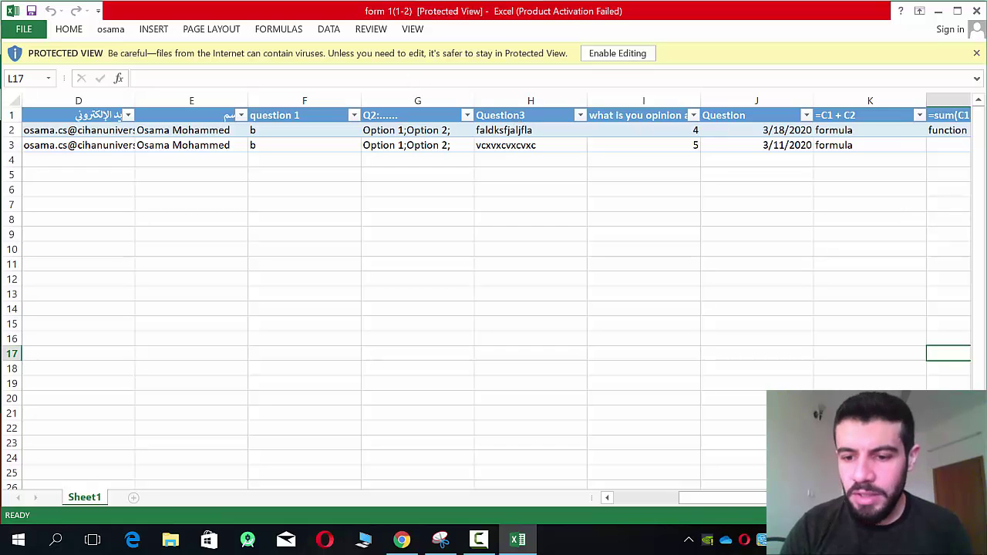
click(979, 6)
Step: View the individual results of form 1, looking through the first responder's answers and moving on to the second response
click(278, 314)
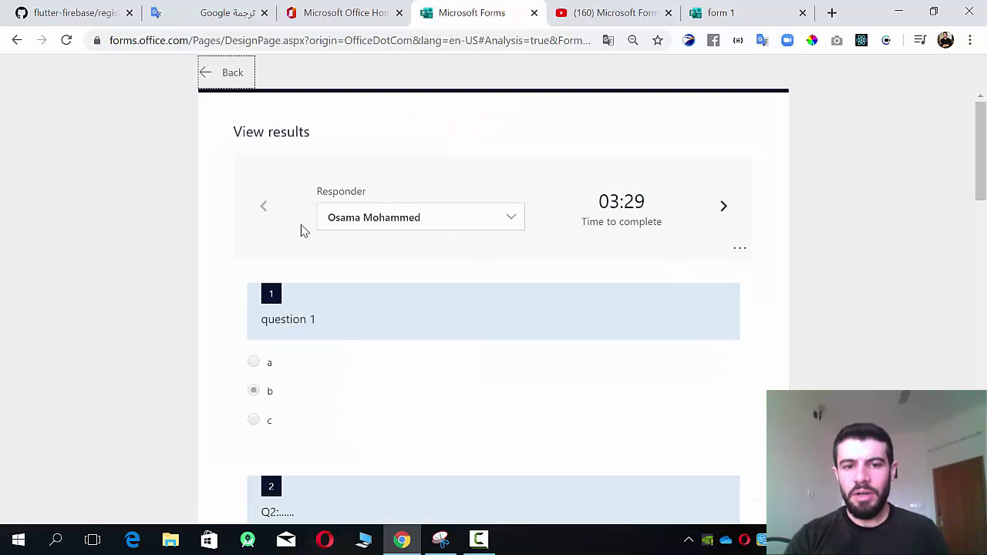
drag(983, 179, 983, 409)
drag(981, 361, 981, 154)
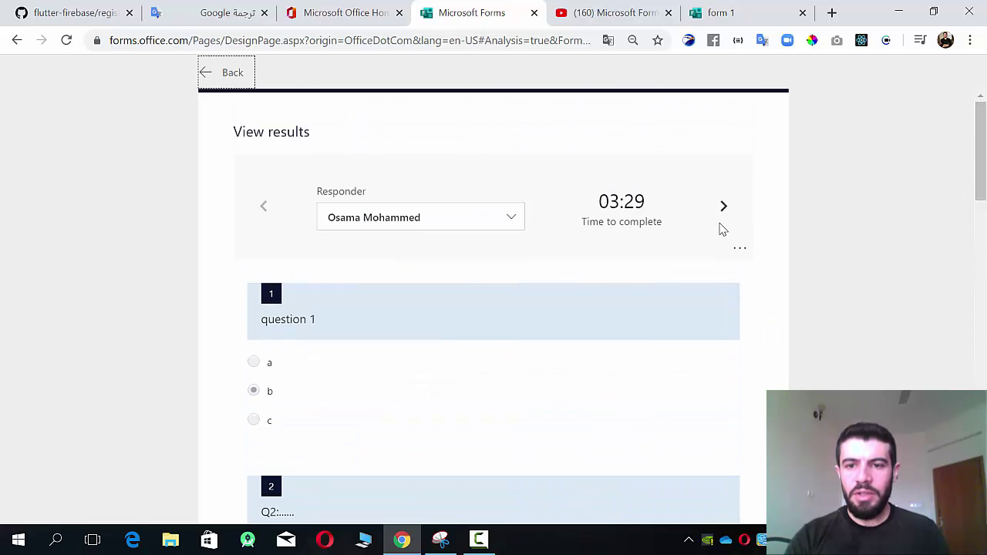
click(724, 207)
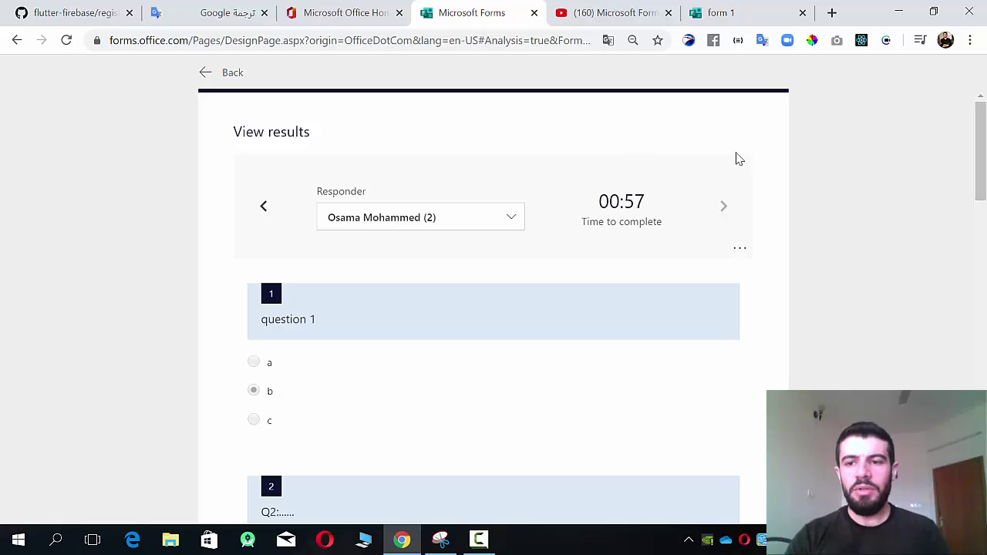
mouse_move(983, 156)
mouse_down()
mouse_move(984, 470)
mouse_move(982, 153)
mouse_up()
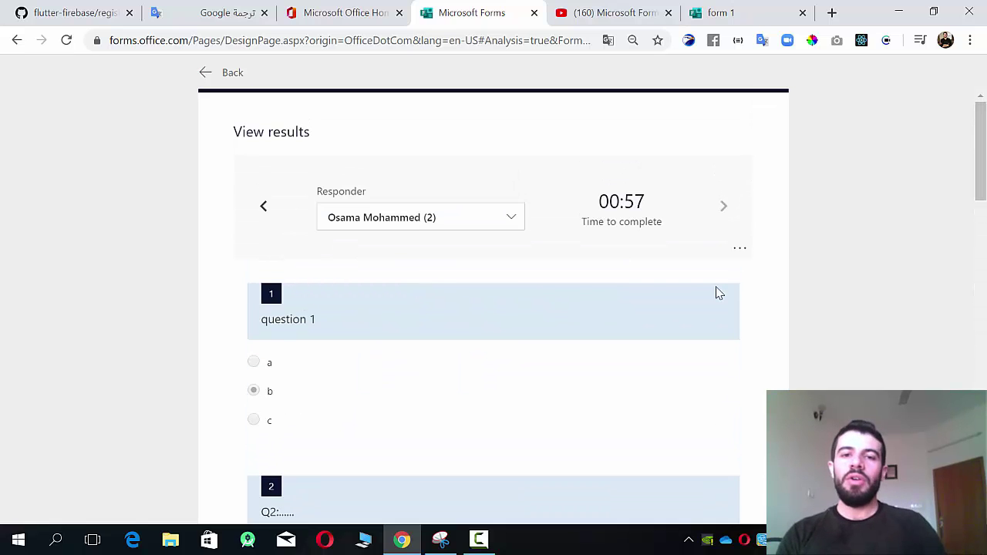
Step: Open google.com in a new browser tab and open Google Forms from the page of all Google products
click(724, 11)
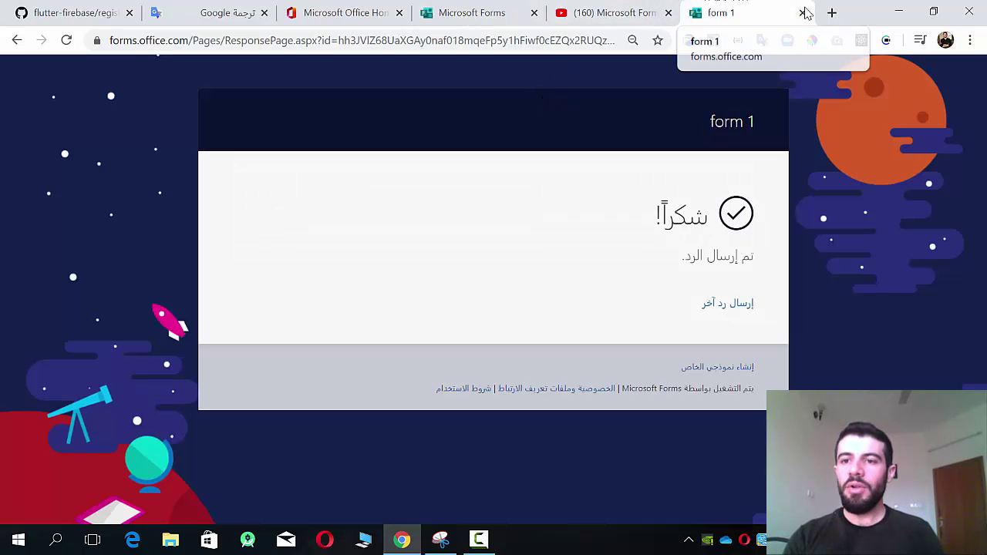
click(833, 12)
text(www.g)
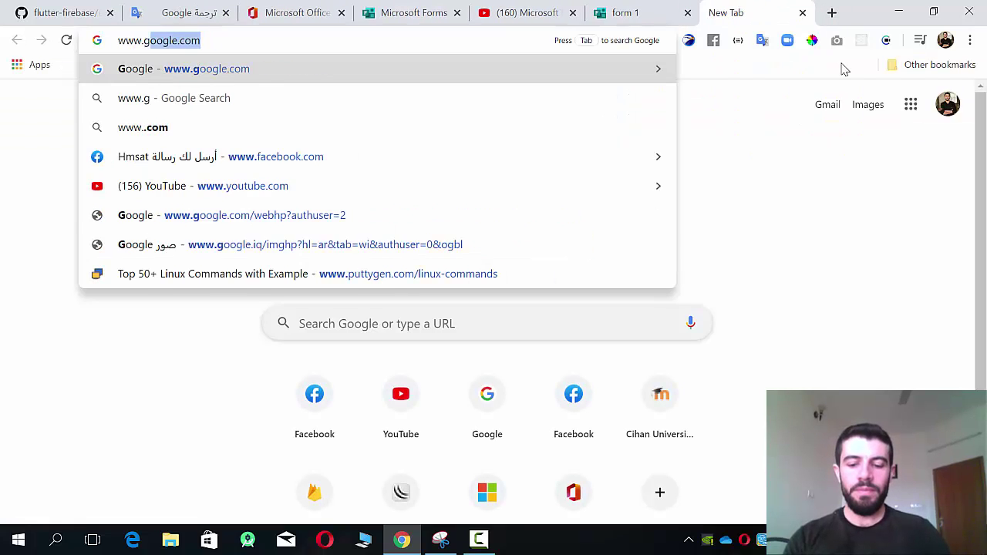
key(Return)
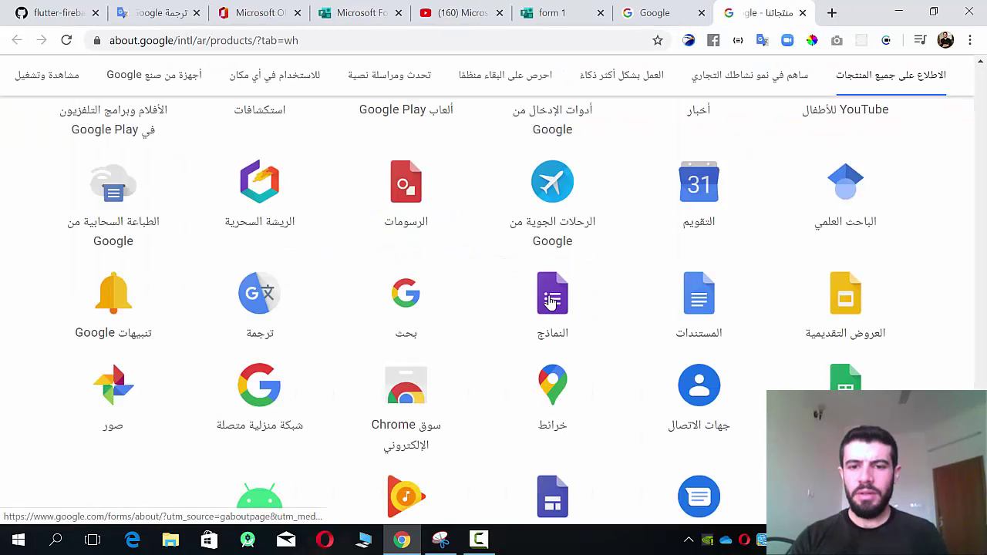
click(551, 300)
Step: Search Google for "google form" and open the Arabic Google Forms introduction page from the results
click(551, 40)
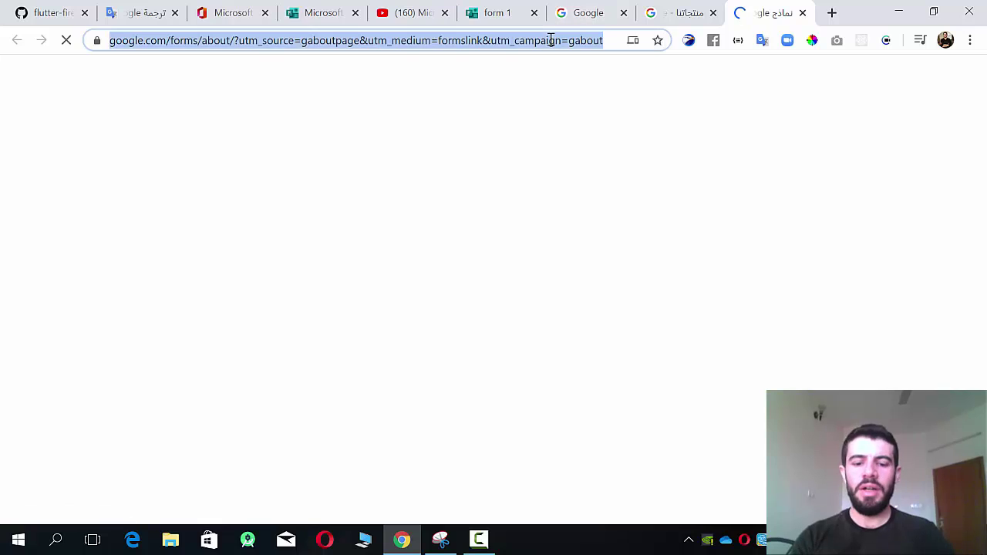
text(google )
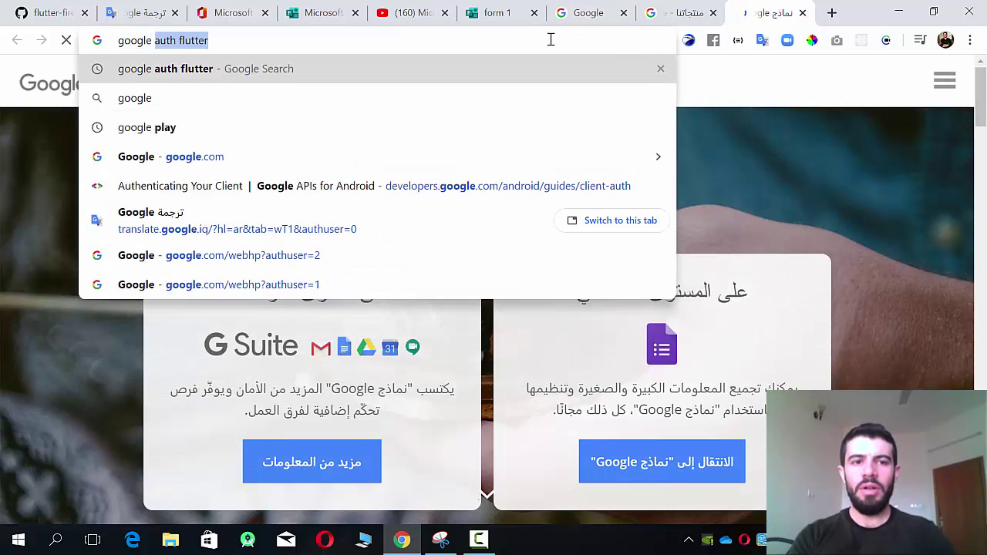
text(form)
key(Return)
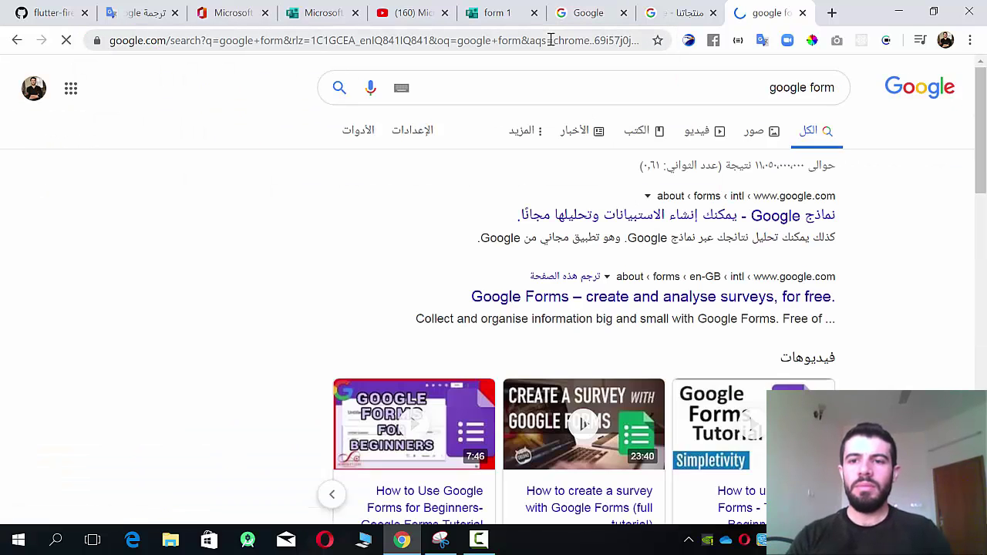
click(708, 220)
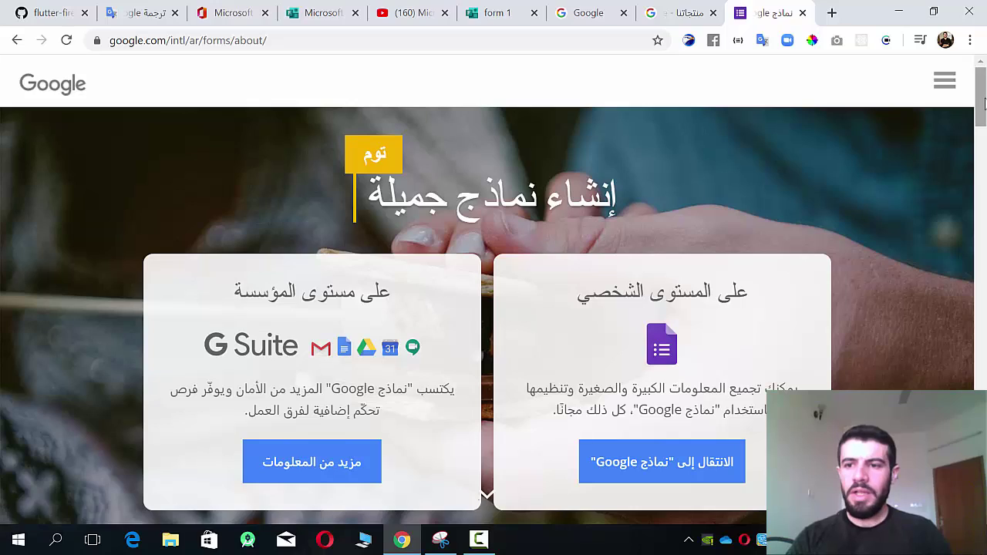
drag(986, 99, 780, 323)
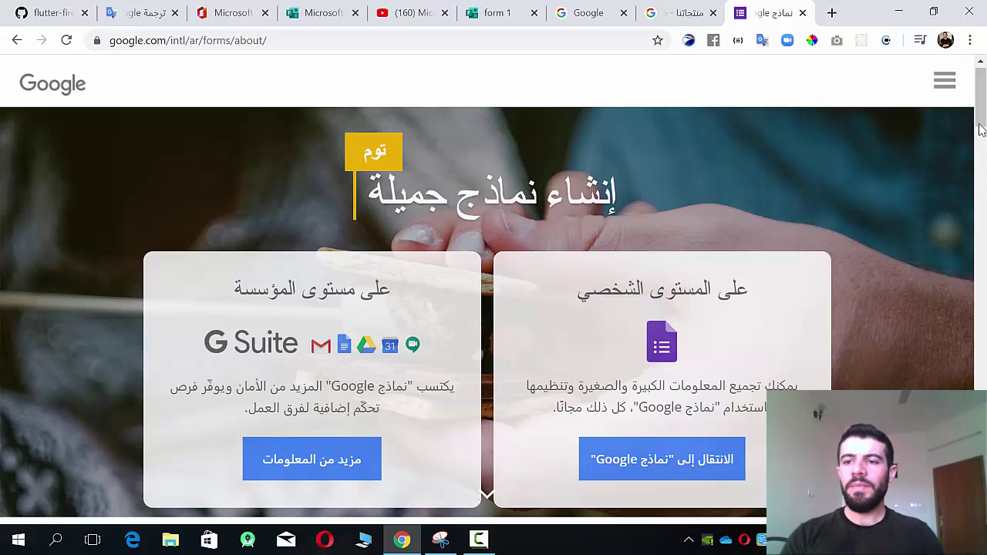
Step: Enter Google Forms through its personal-use option and create a new blank form
mouse_move(984, 116)
mouse_down()
mouse_move(984, 139)
mouse_move(984, 108)
mouse_up()
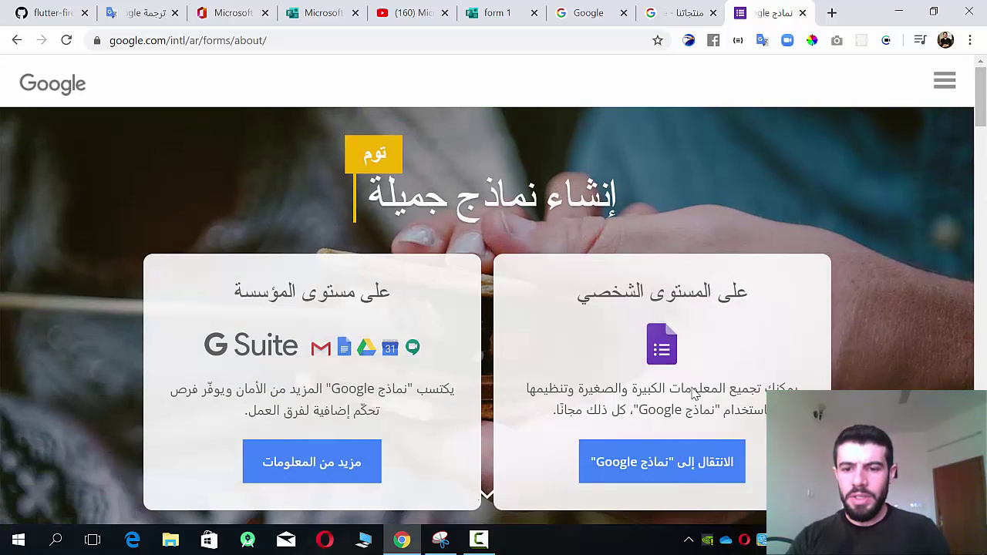
click(686, 465)
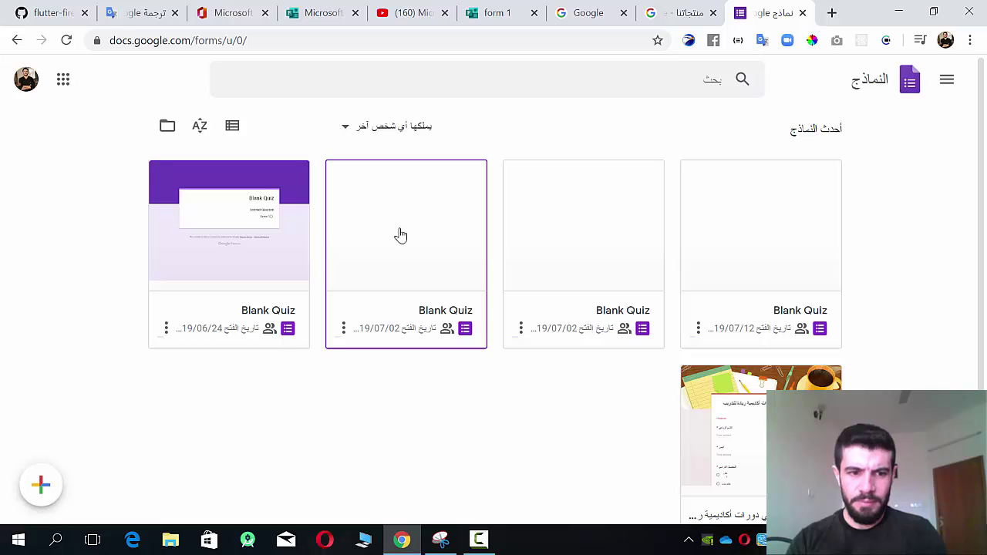
click(44, 489)
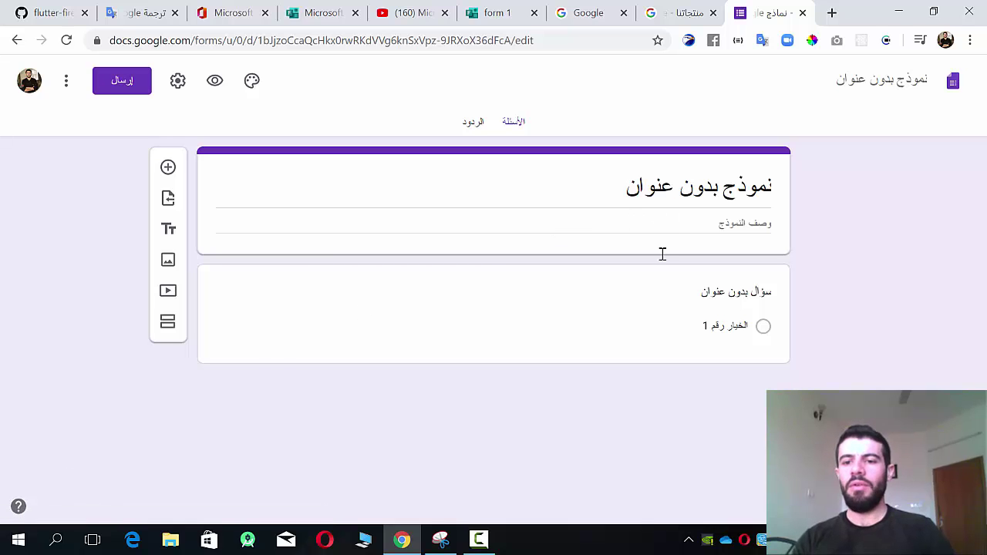
Step: Open the untitled question for editing, dismiss the question-import tip, and open the dialog for inserting an image into the form
click(655, 286)
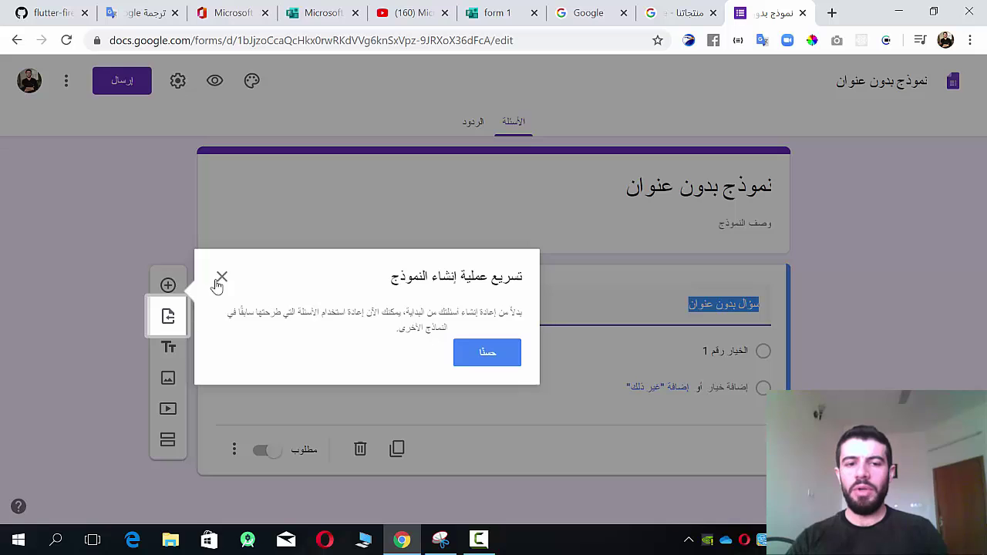
click(219, 280)
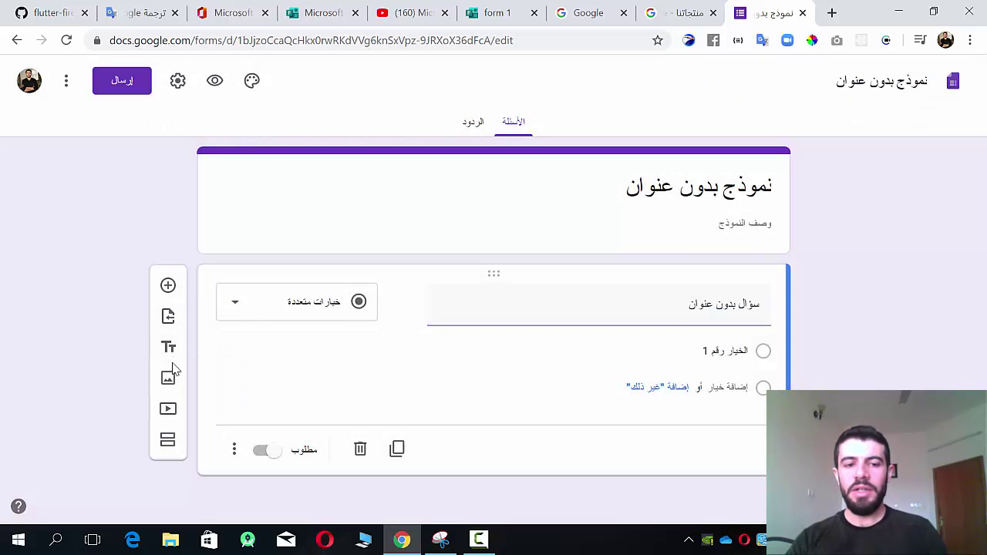
click(162, 381)
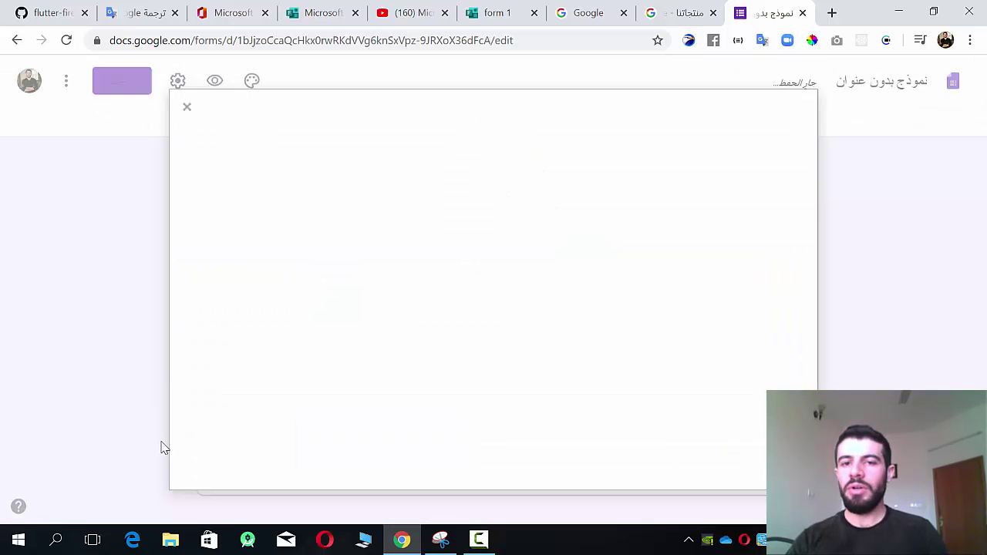